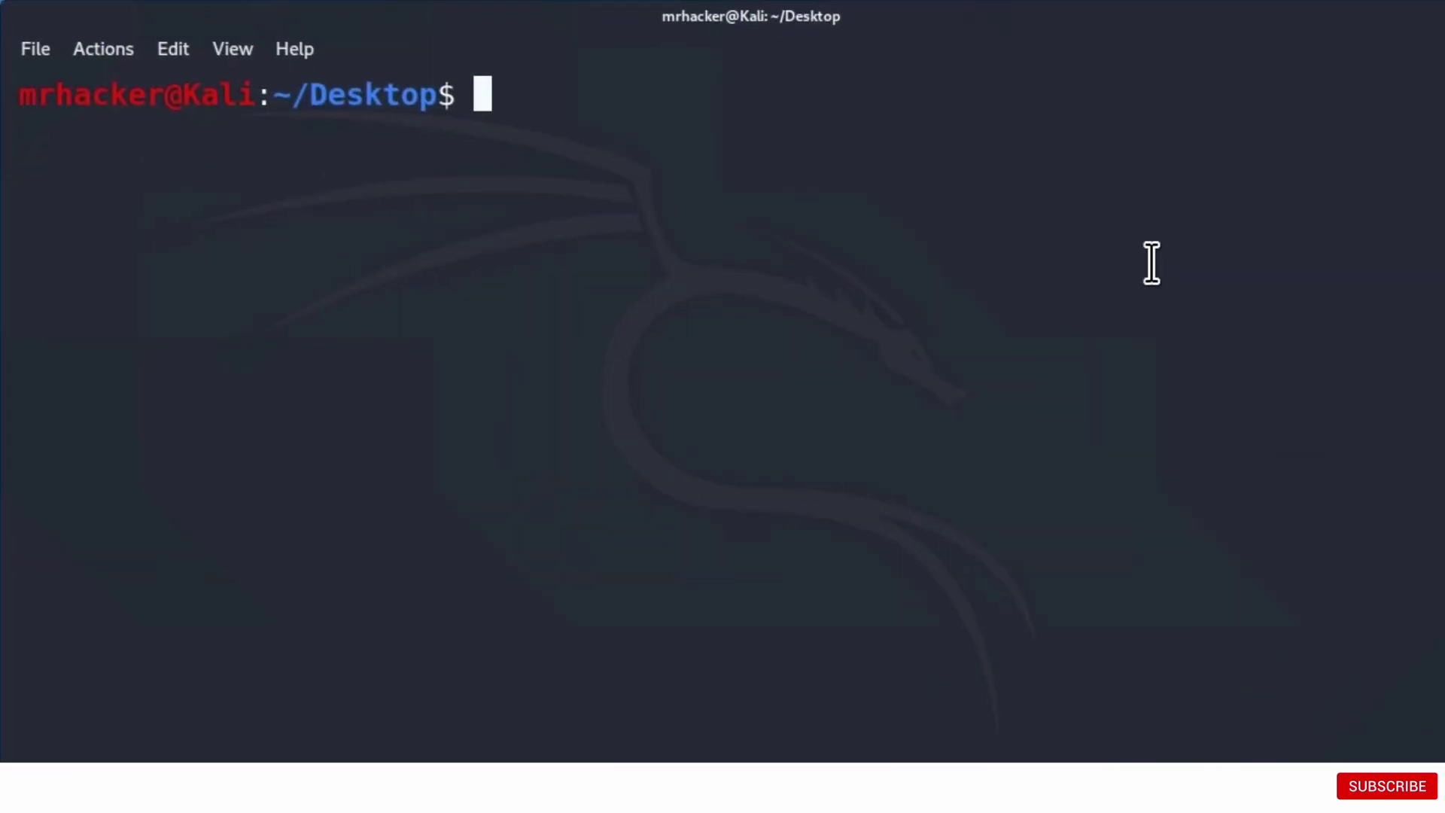
type("cd folder/")
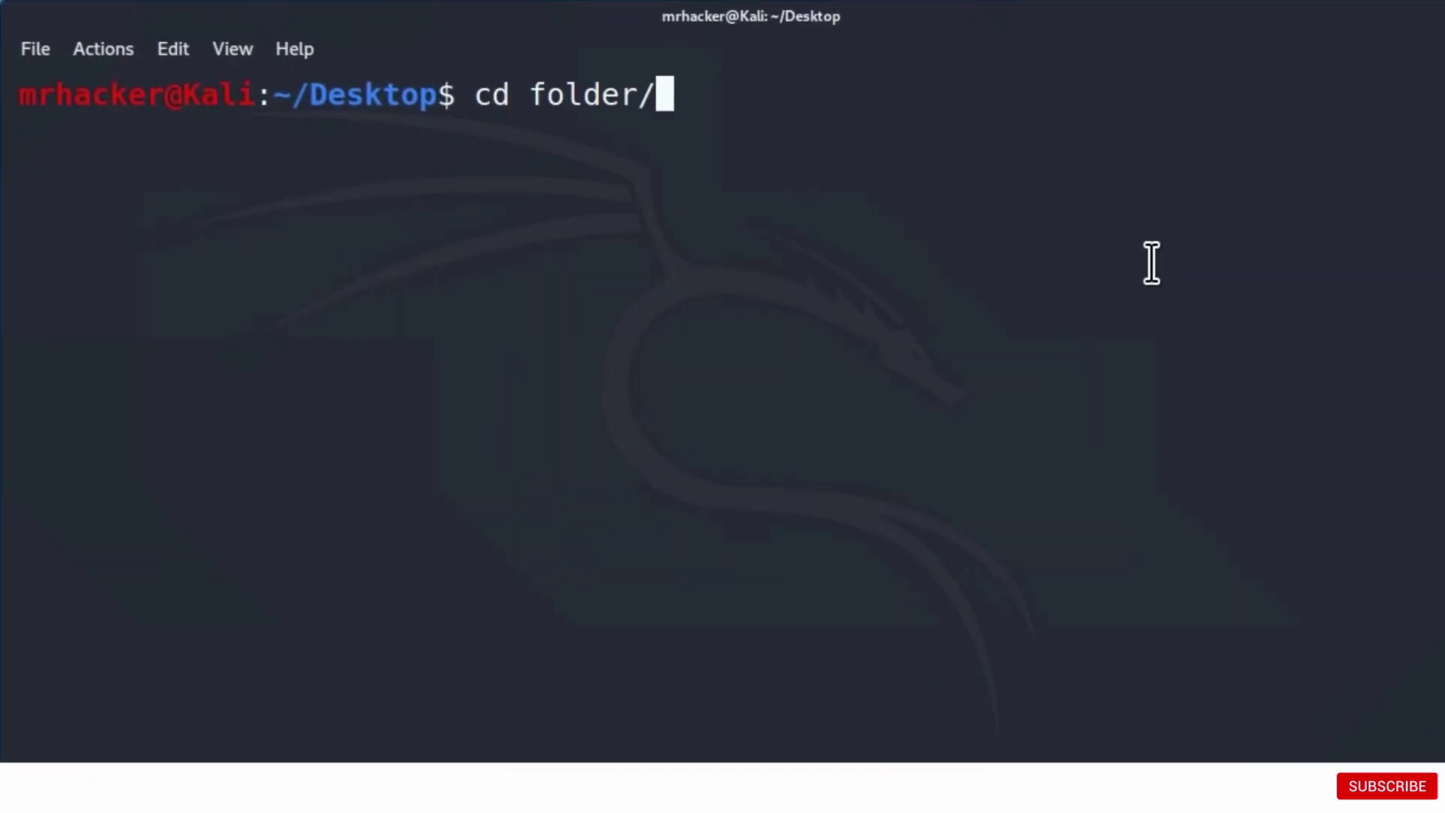
- Change into the Desktop's 'folder/' directory and list it, showing file3.py
key("Return")
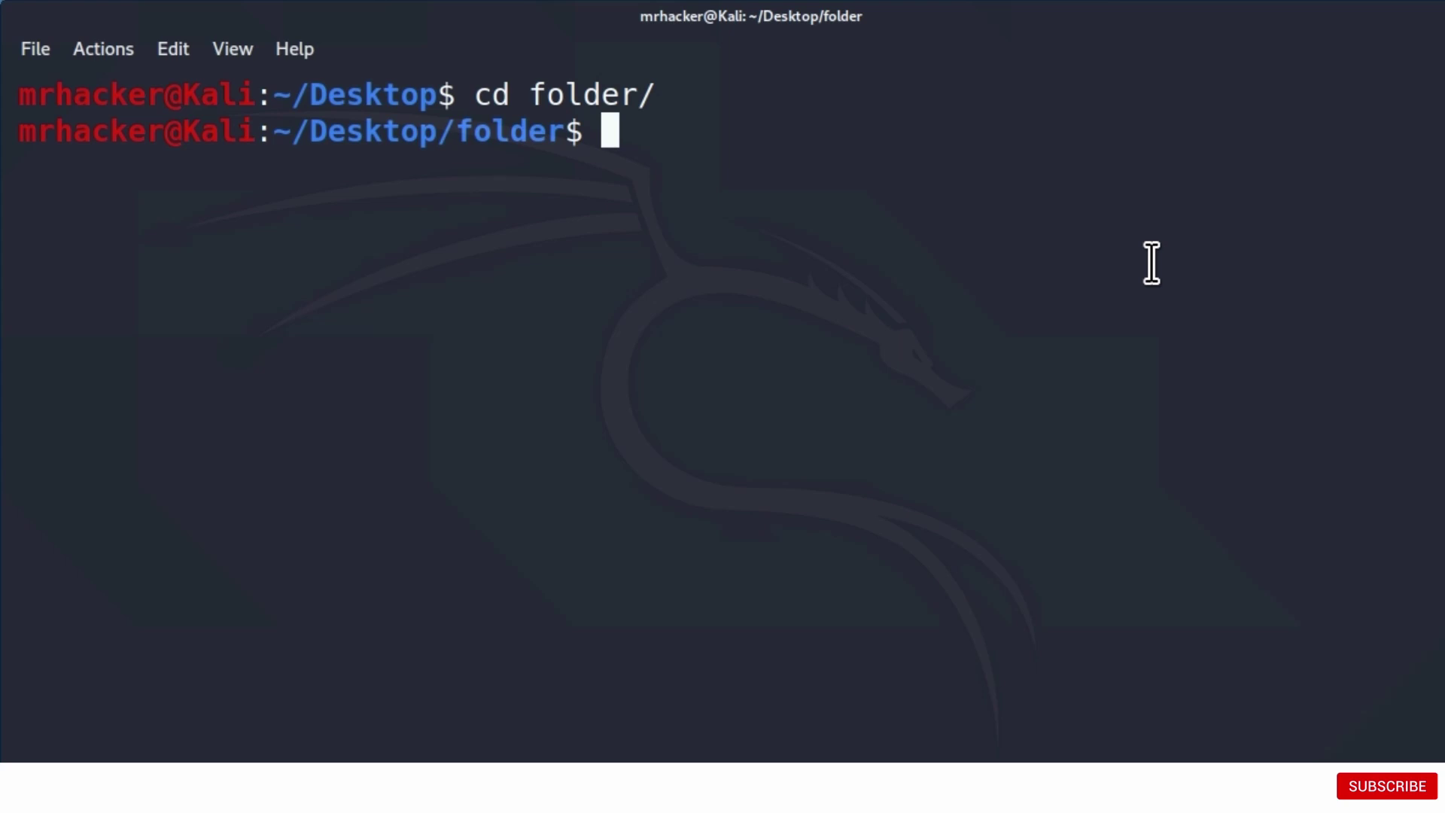
type("ls")
key("Return")
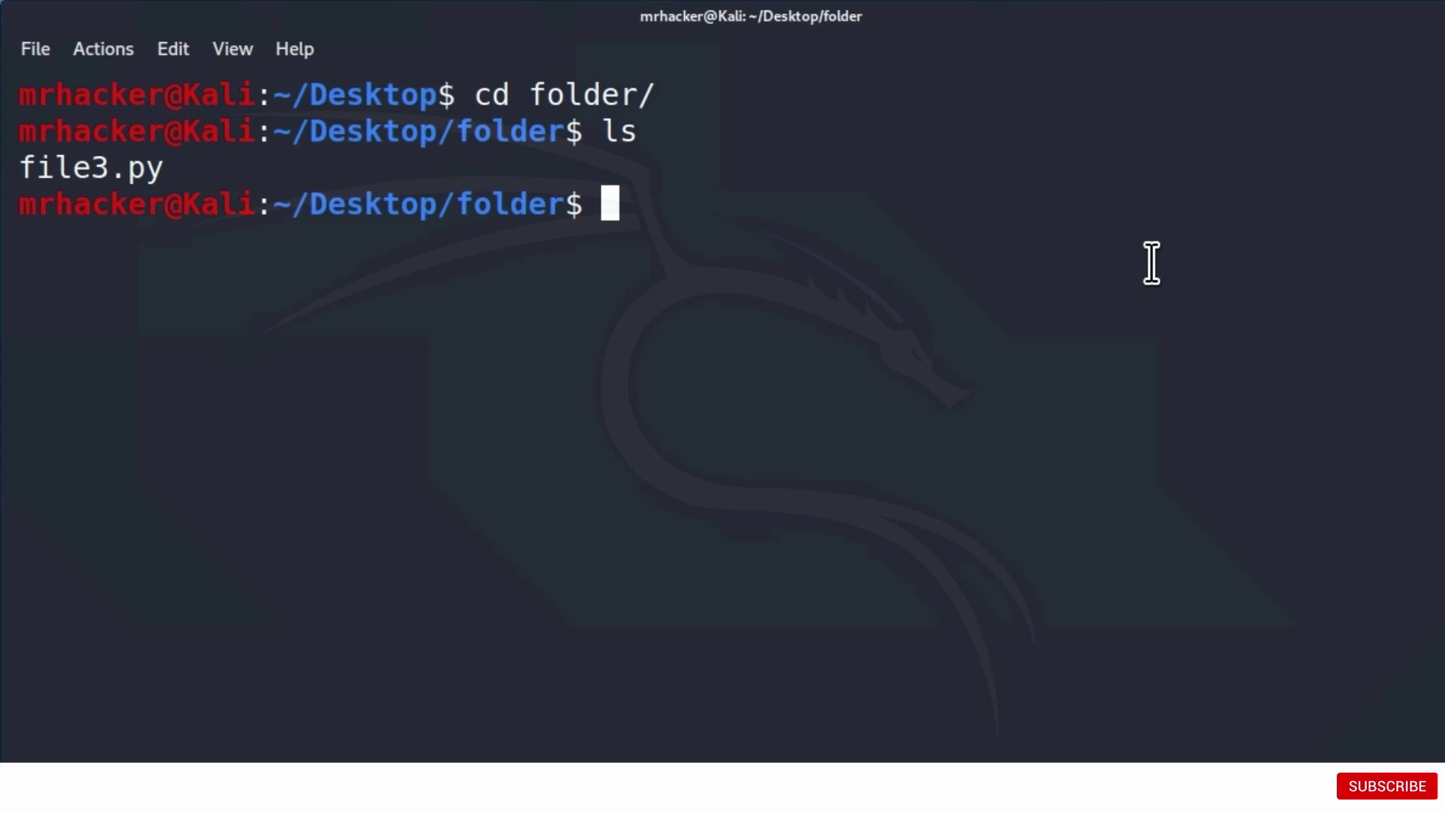
type("cp file")
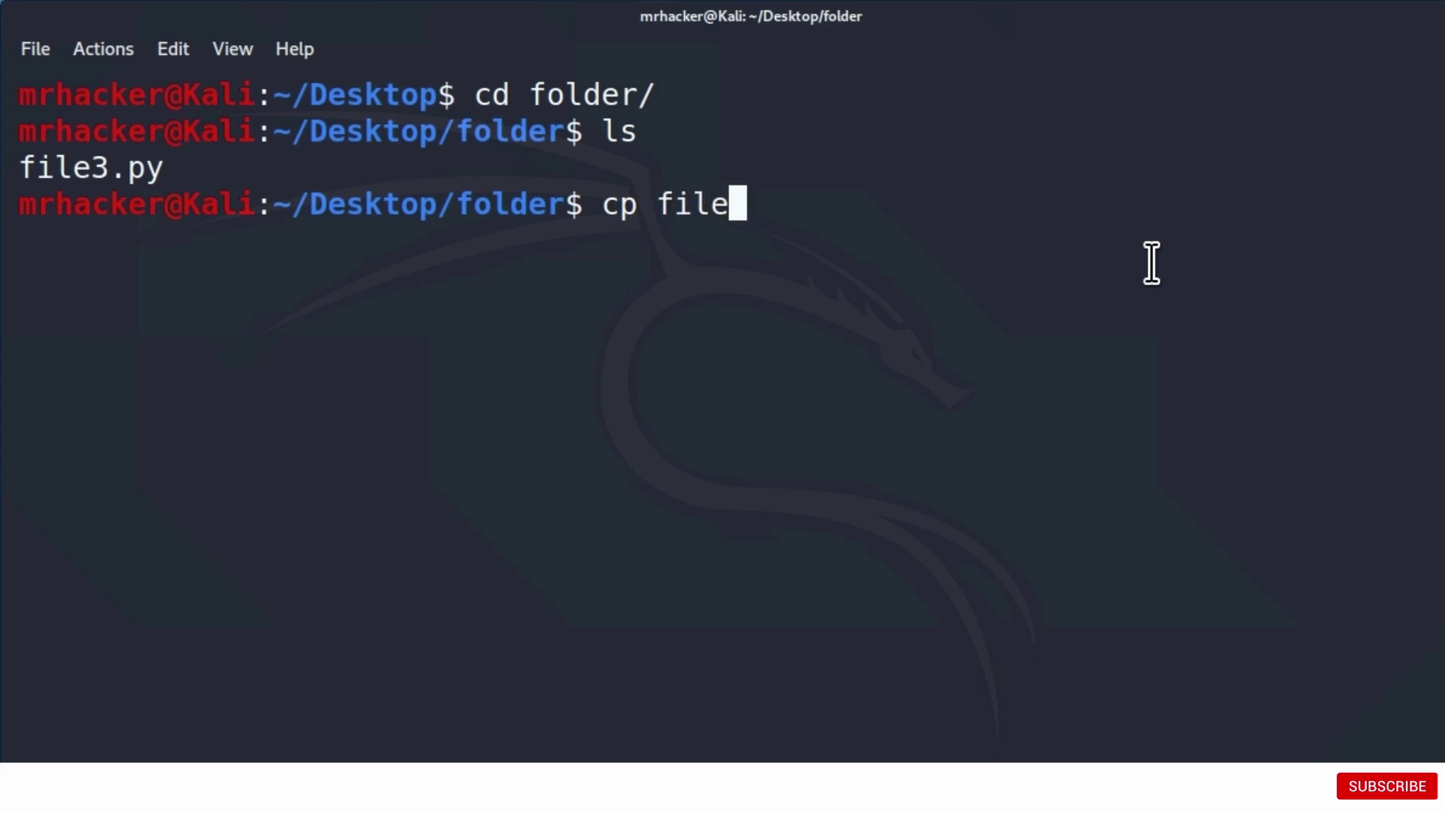
type("3.py Desk")
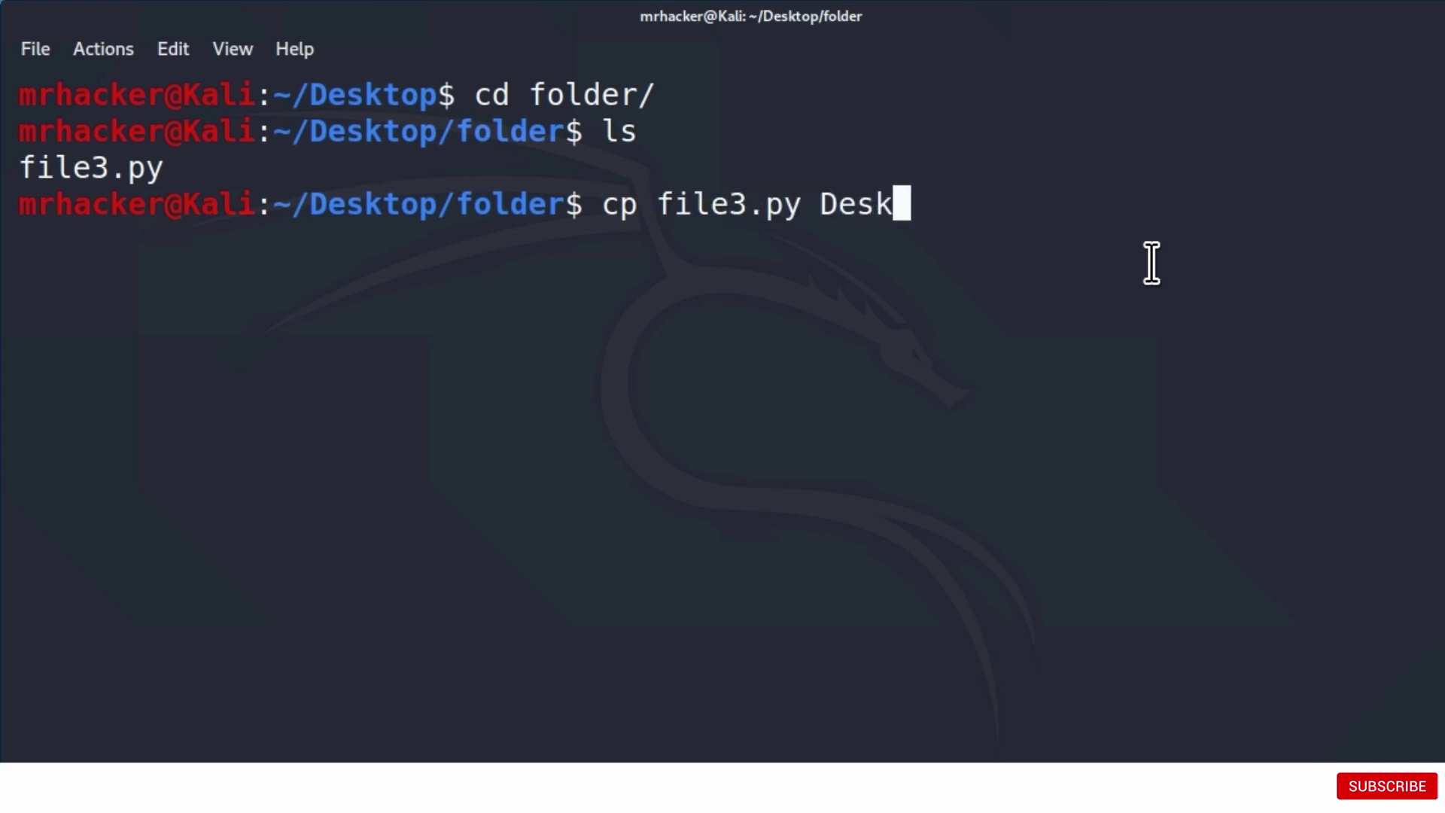
type("top")
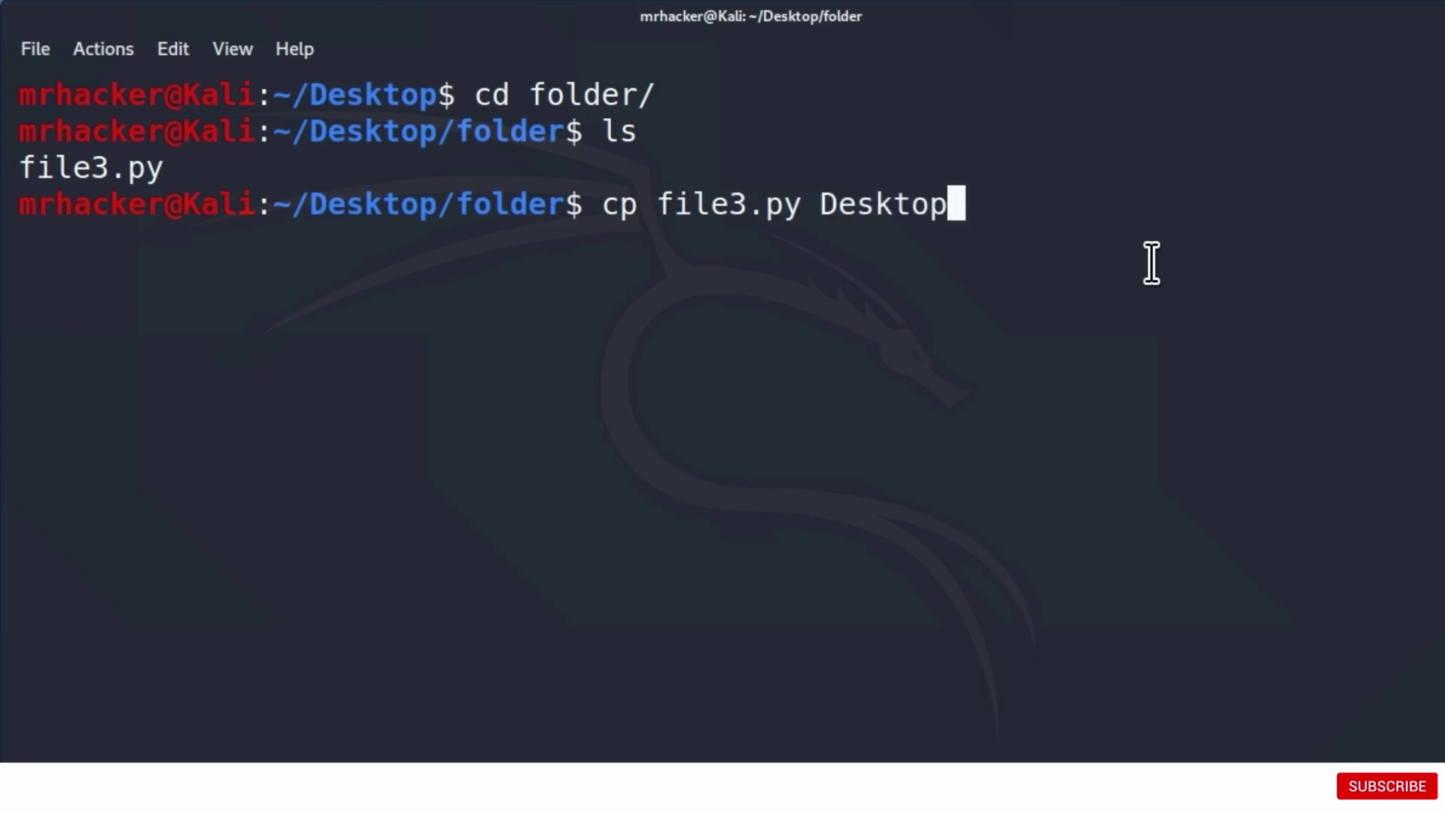
- Copy file3.py to a file named 'Desktop' and list the folder to confirm it
key("Return")
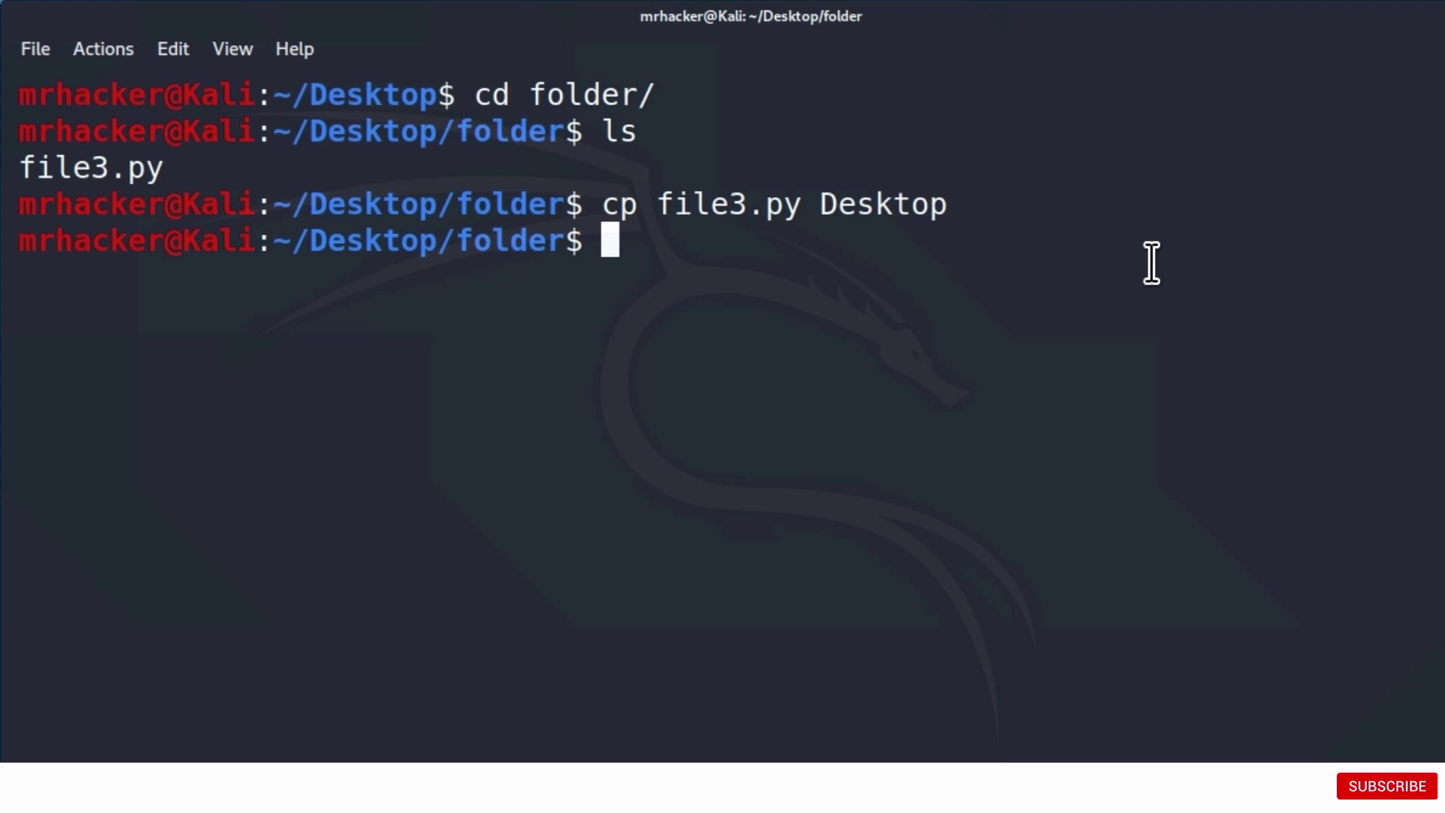
type("ls")
key("Return")
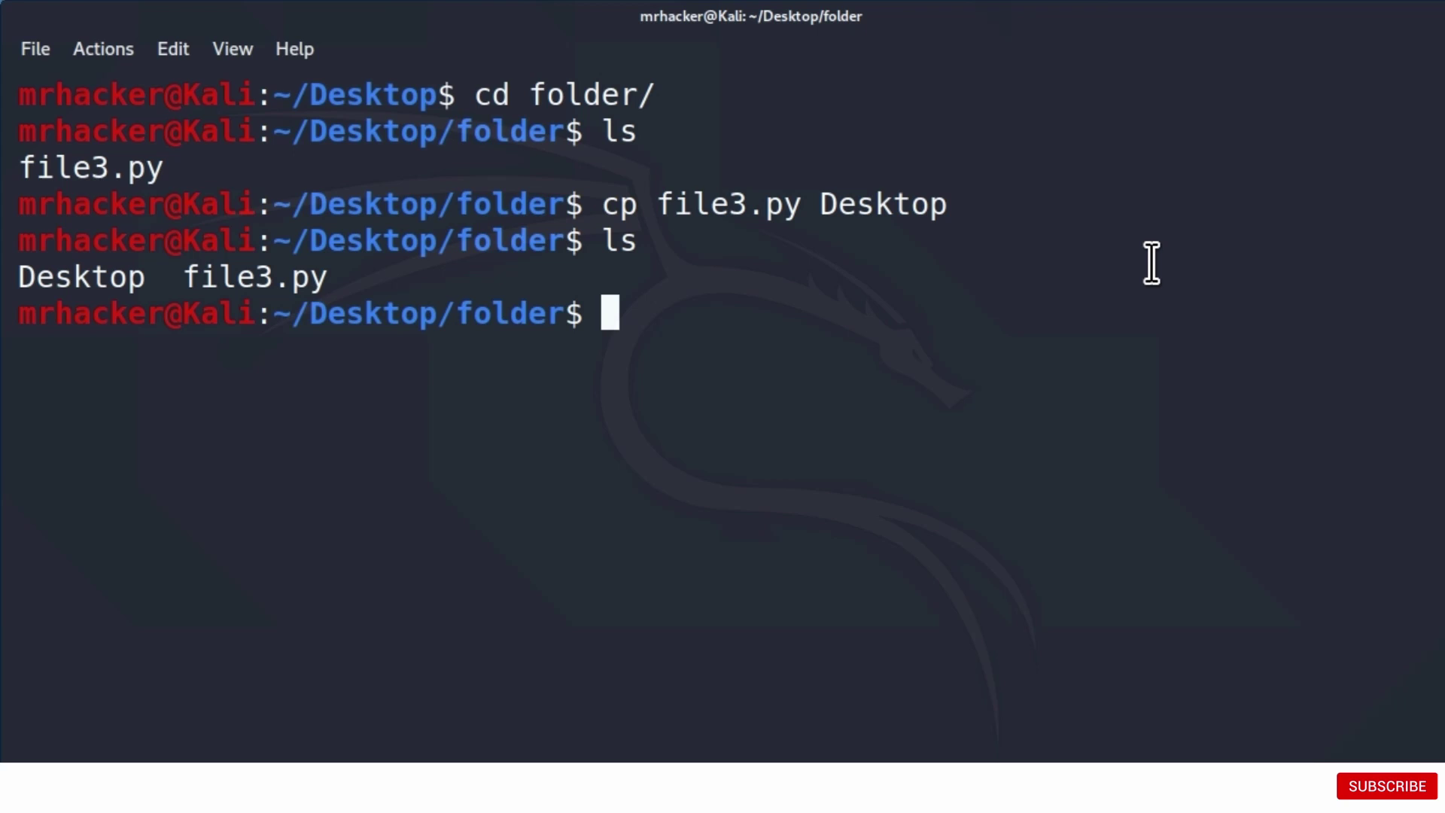
type("r")
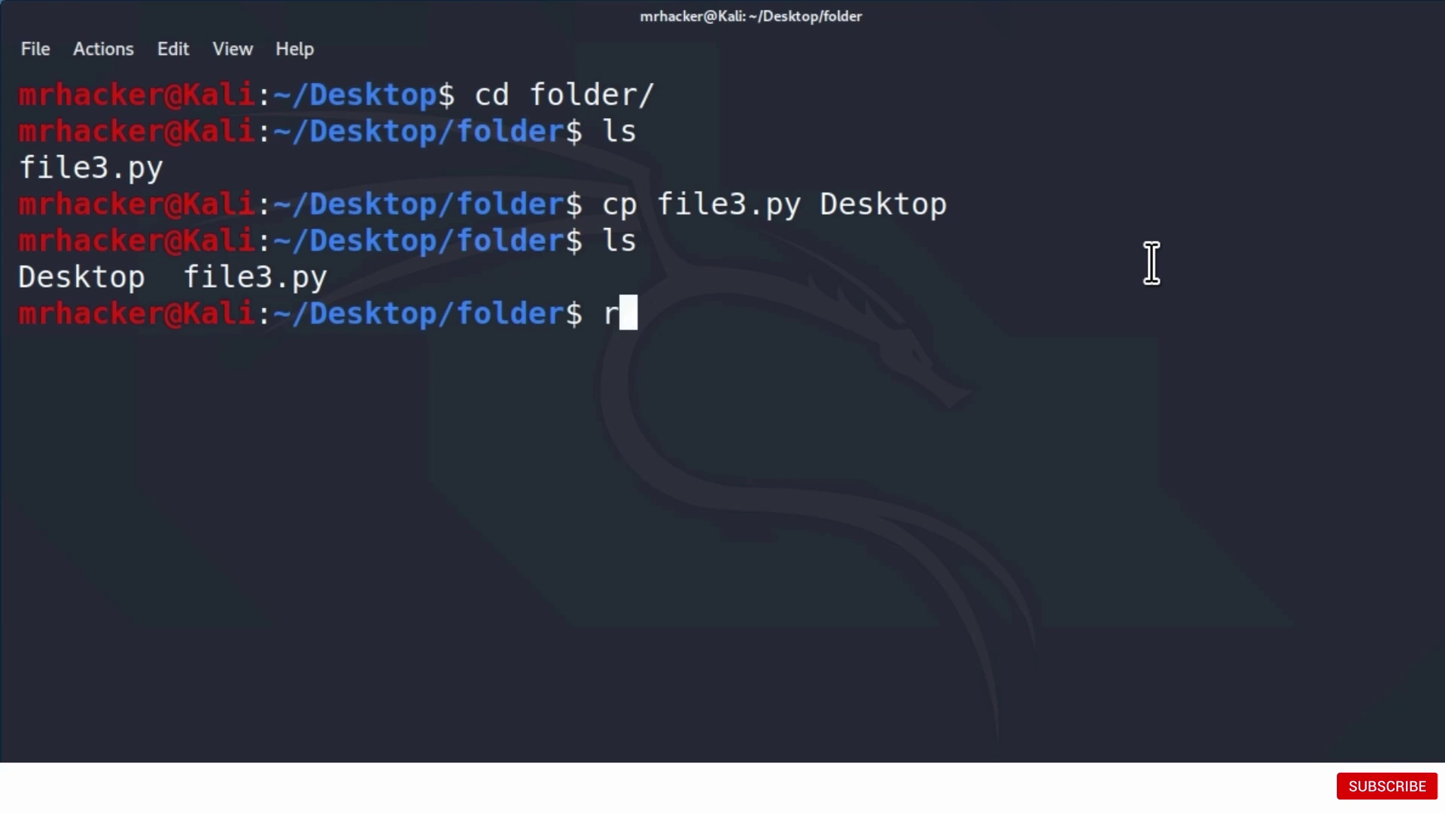
type("m Des")
- Remove the stray 'Desktop' file and start copying file3.py to ~/Desktop/ourcopy.py
key("Tab")
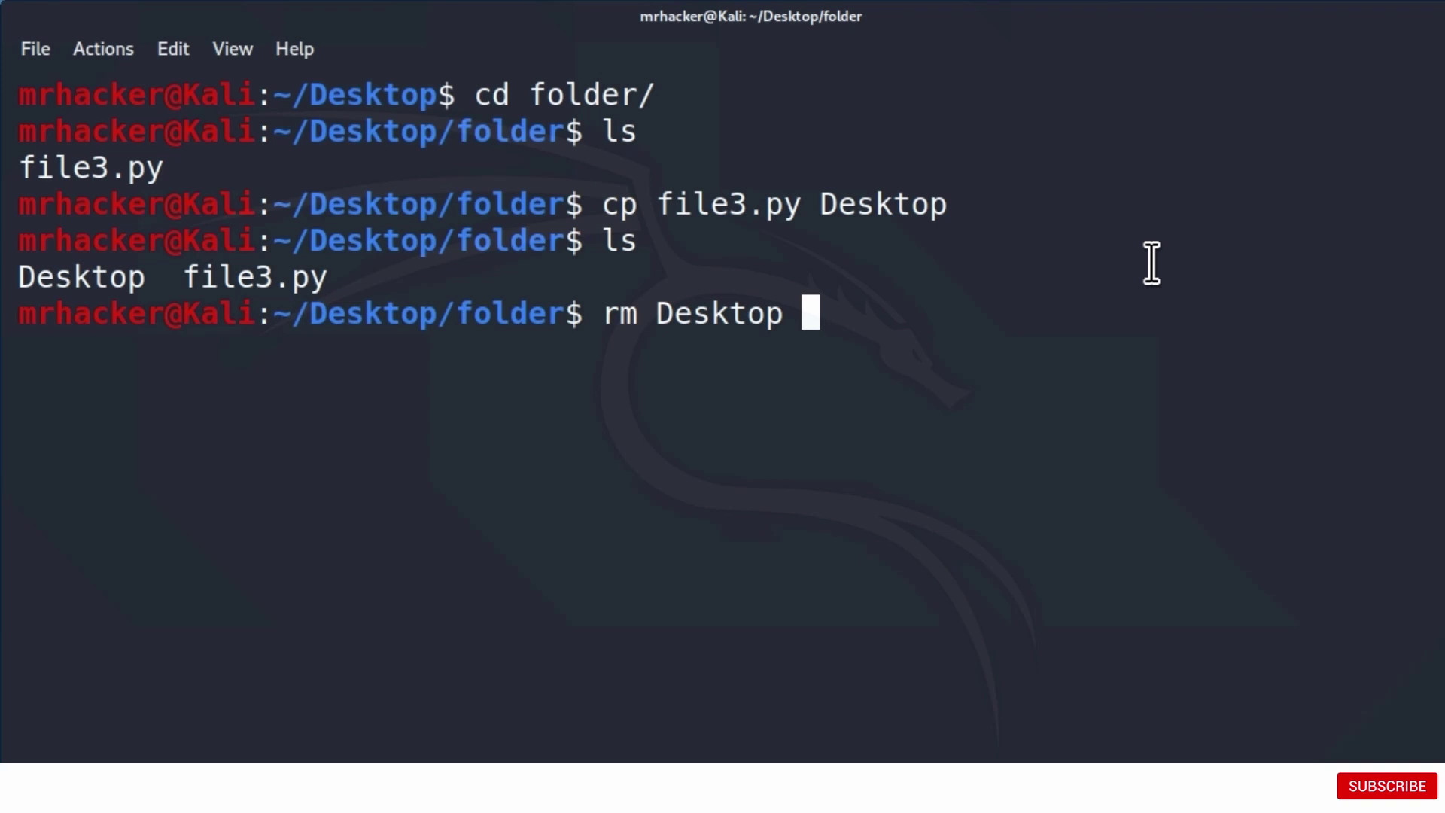
key("Return")
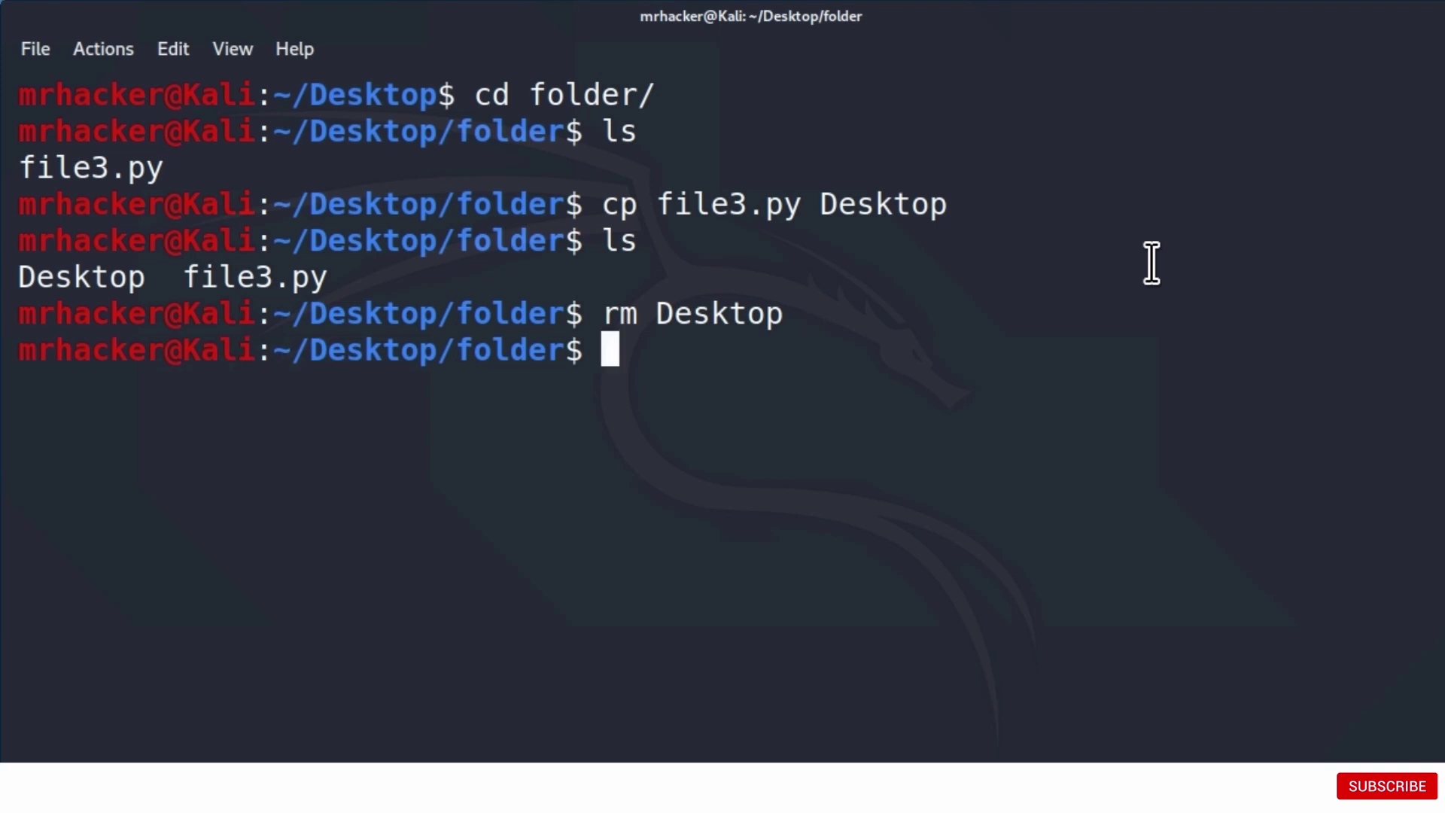
type("cp file3.")
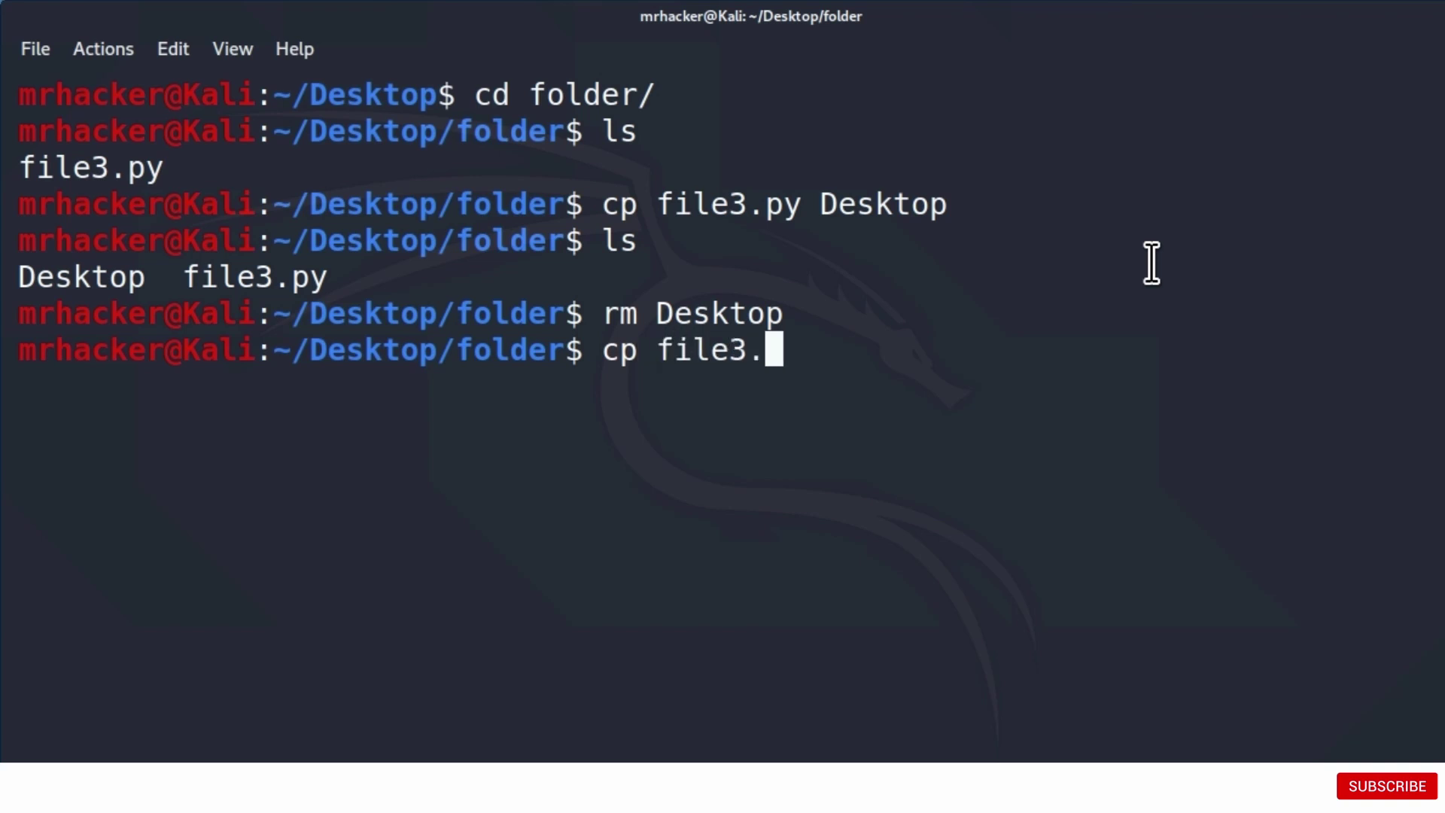
type("py")
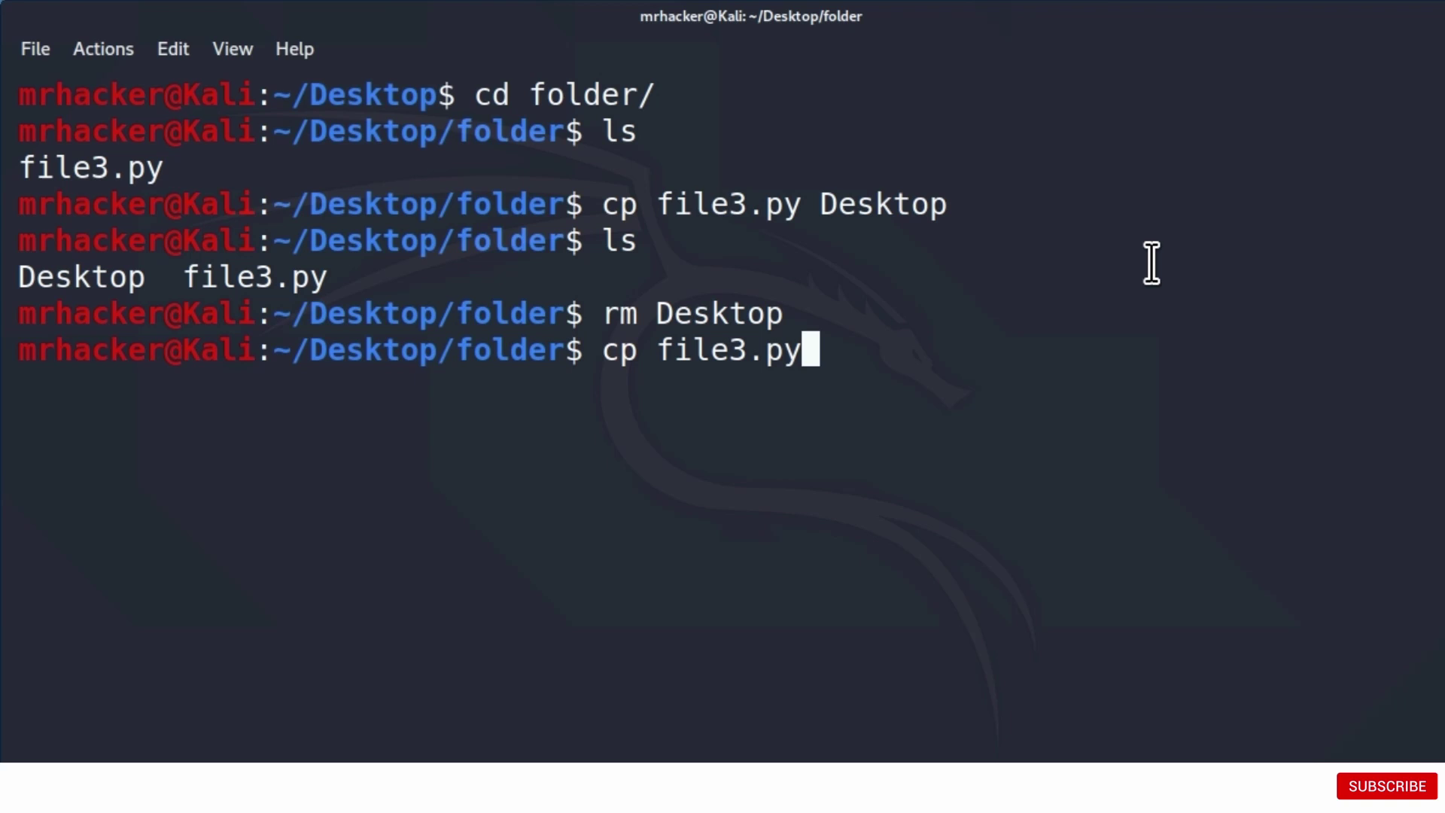
type(" /j")
key("BackSpace")
type("h")
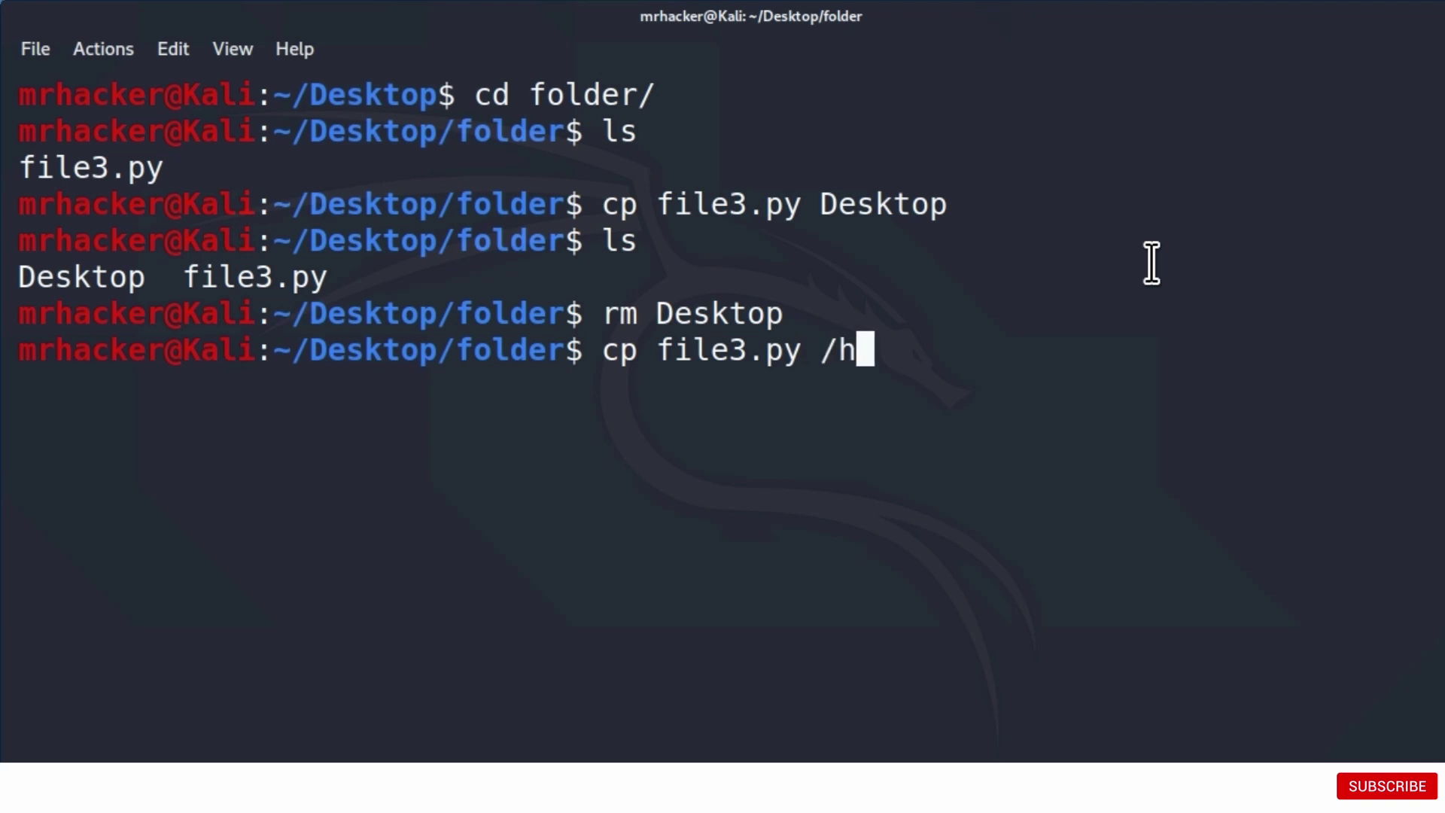
type("ome/mr")
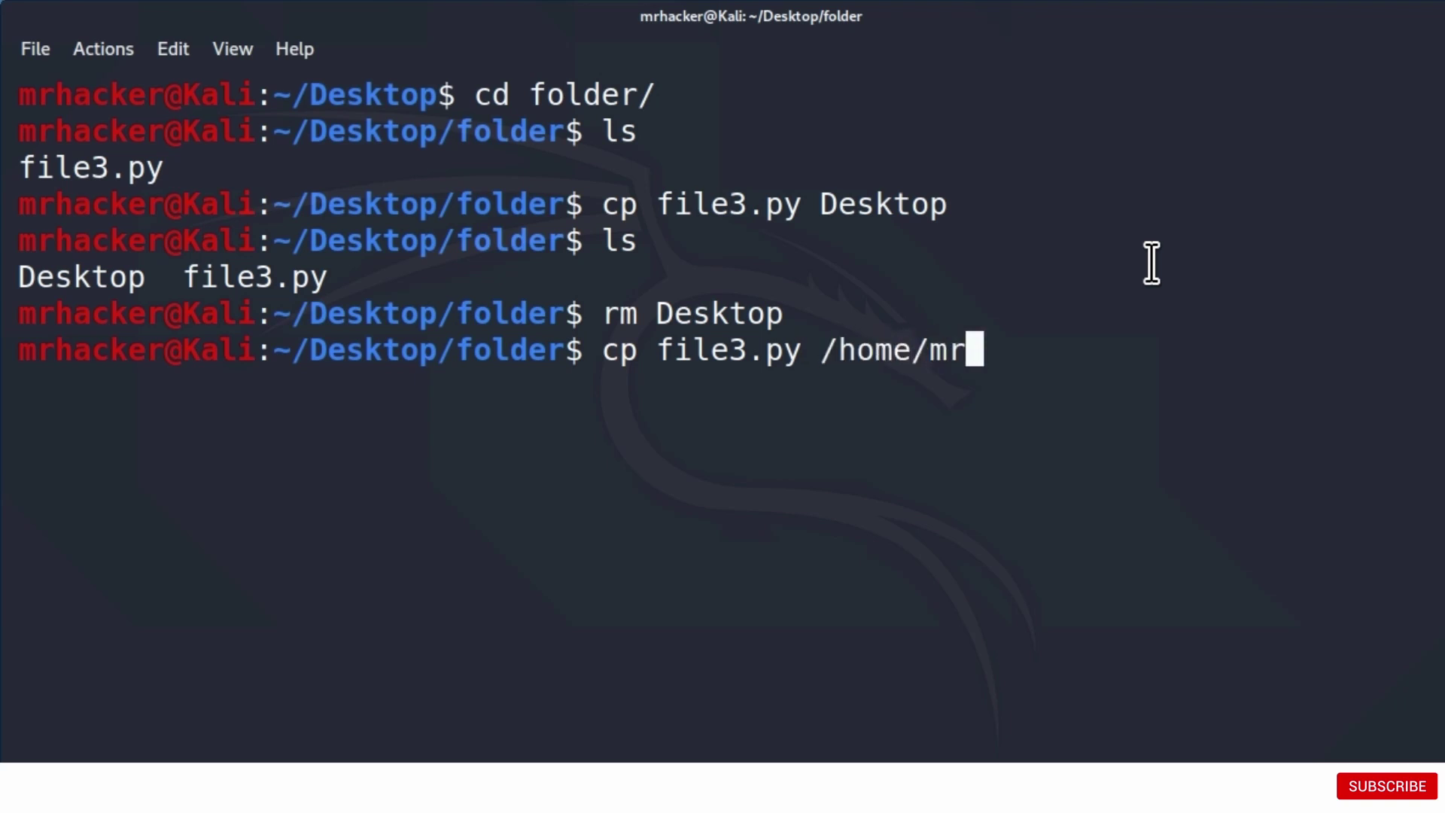
type("hacker/")
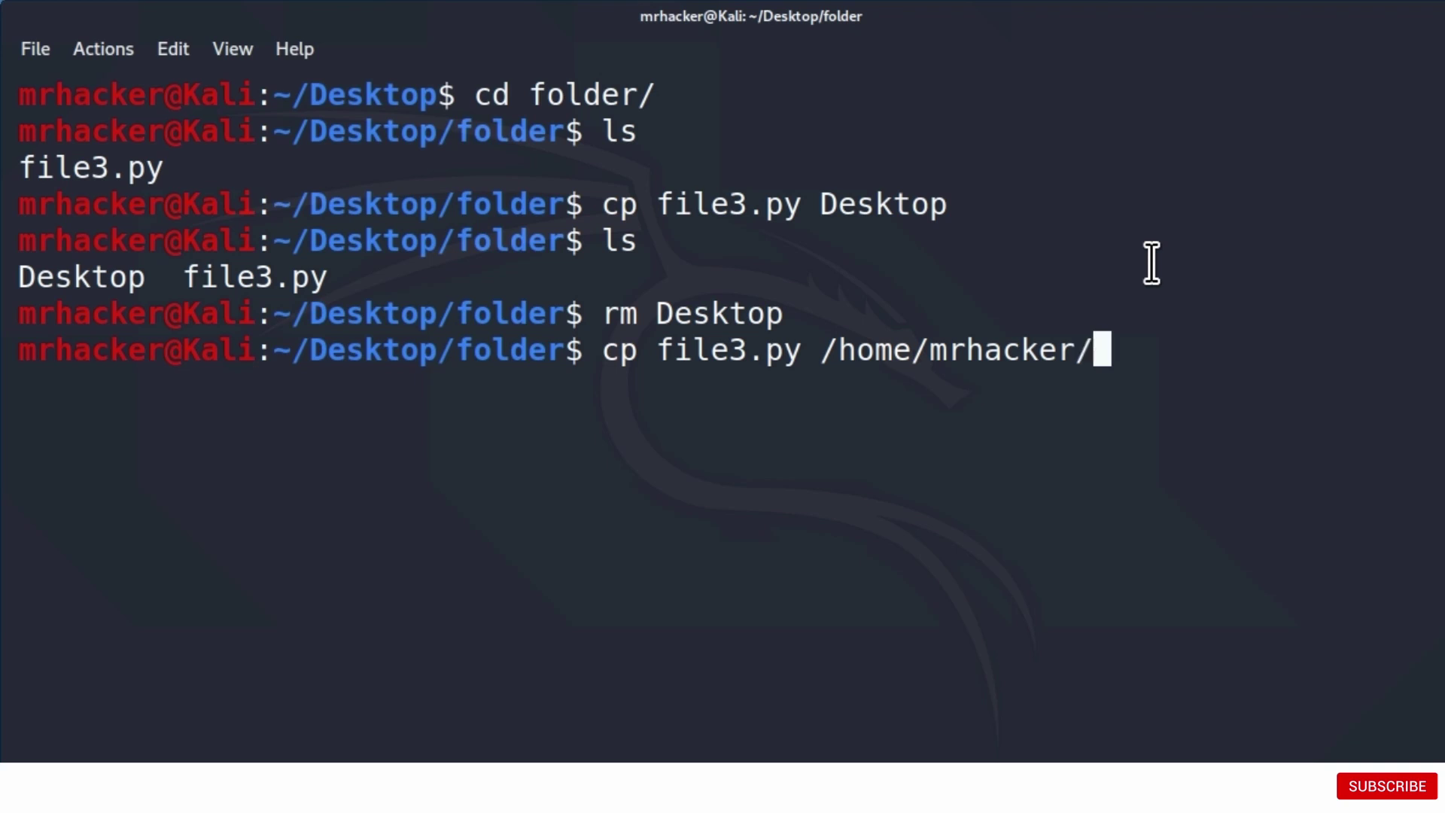
type("Desktop")
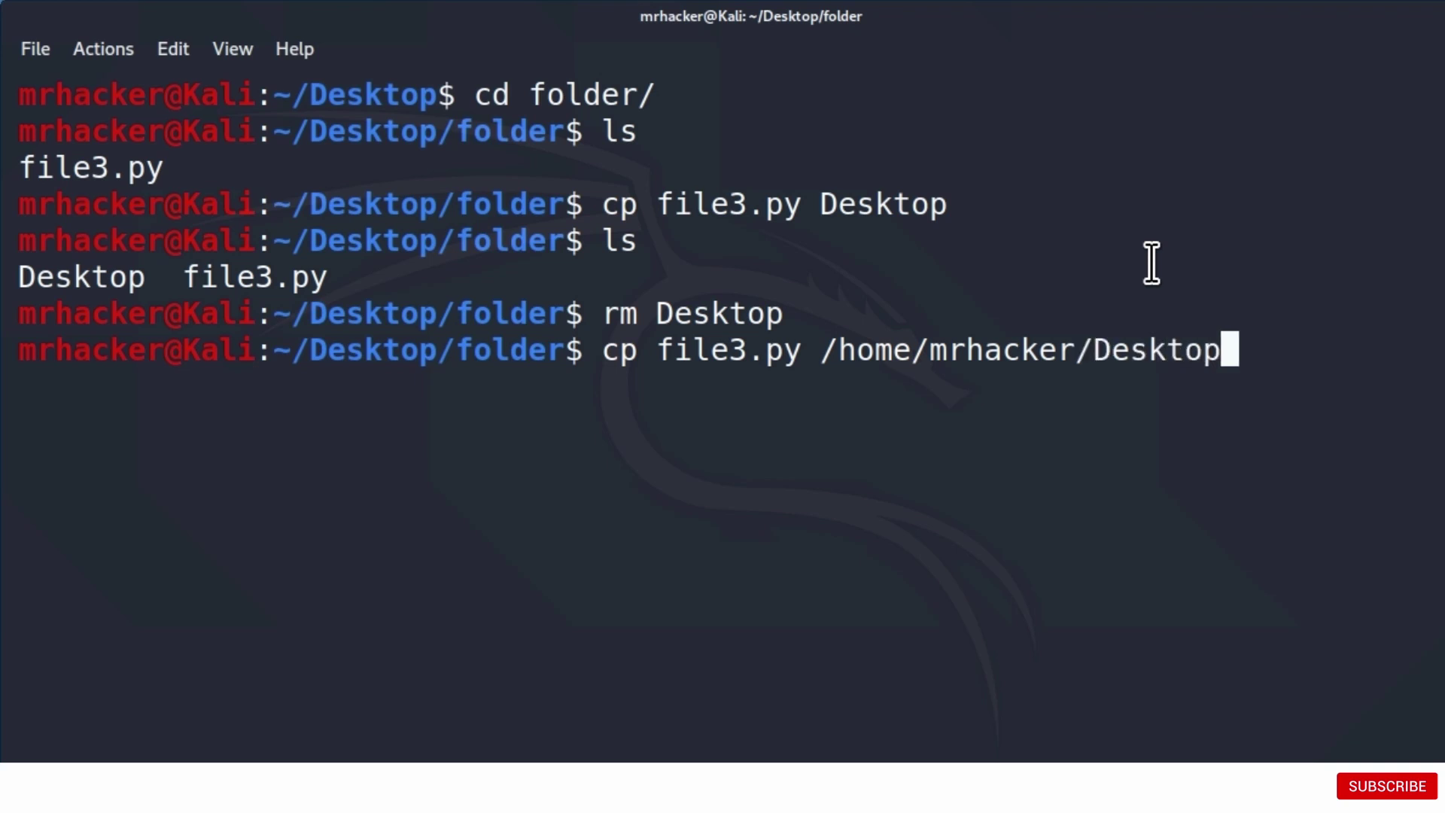
type("/")
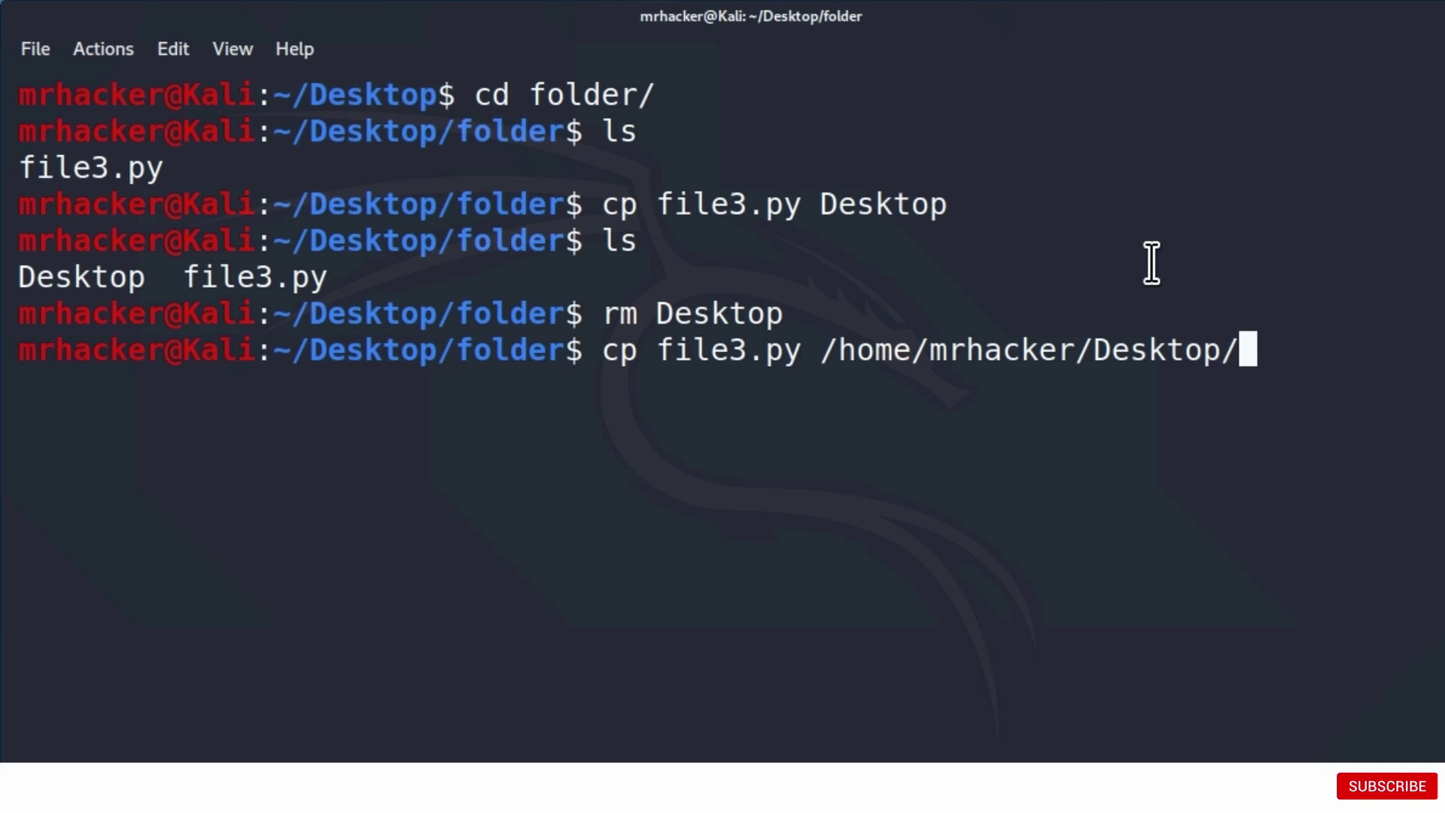
type("our")
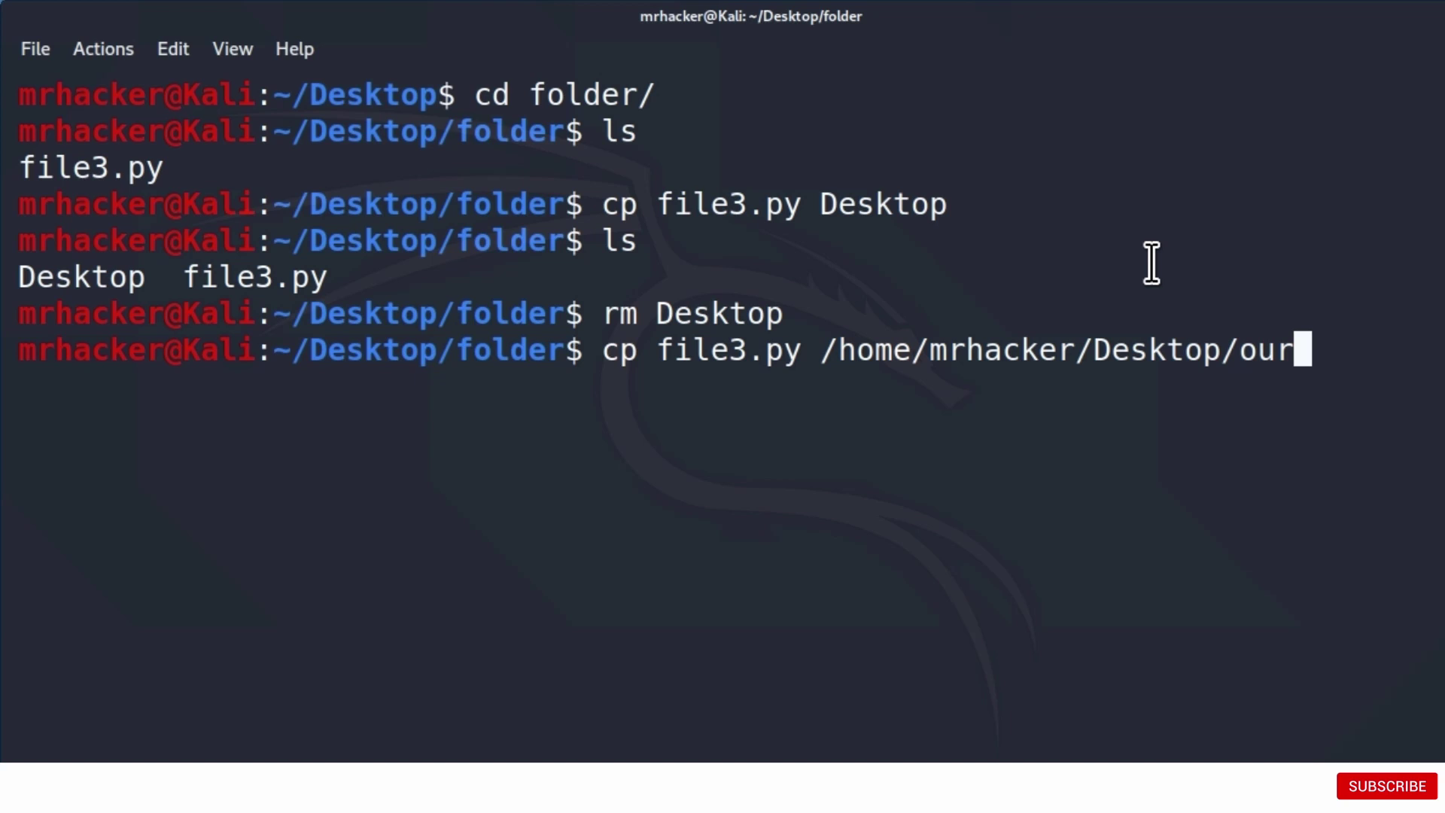
type("copy.py")
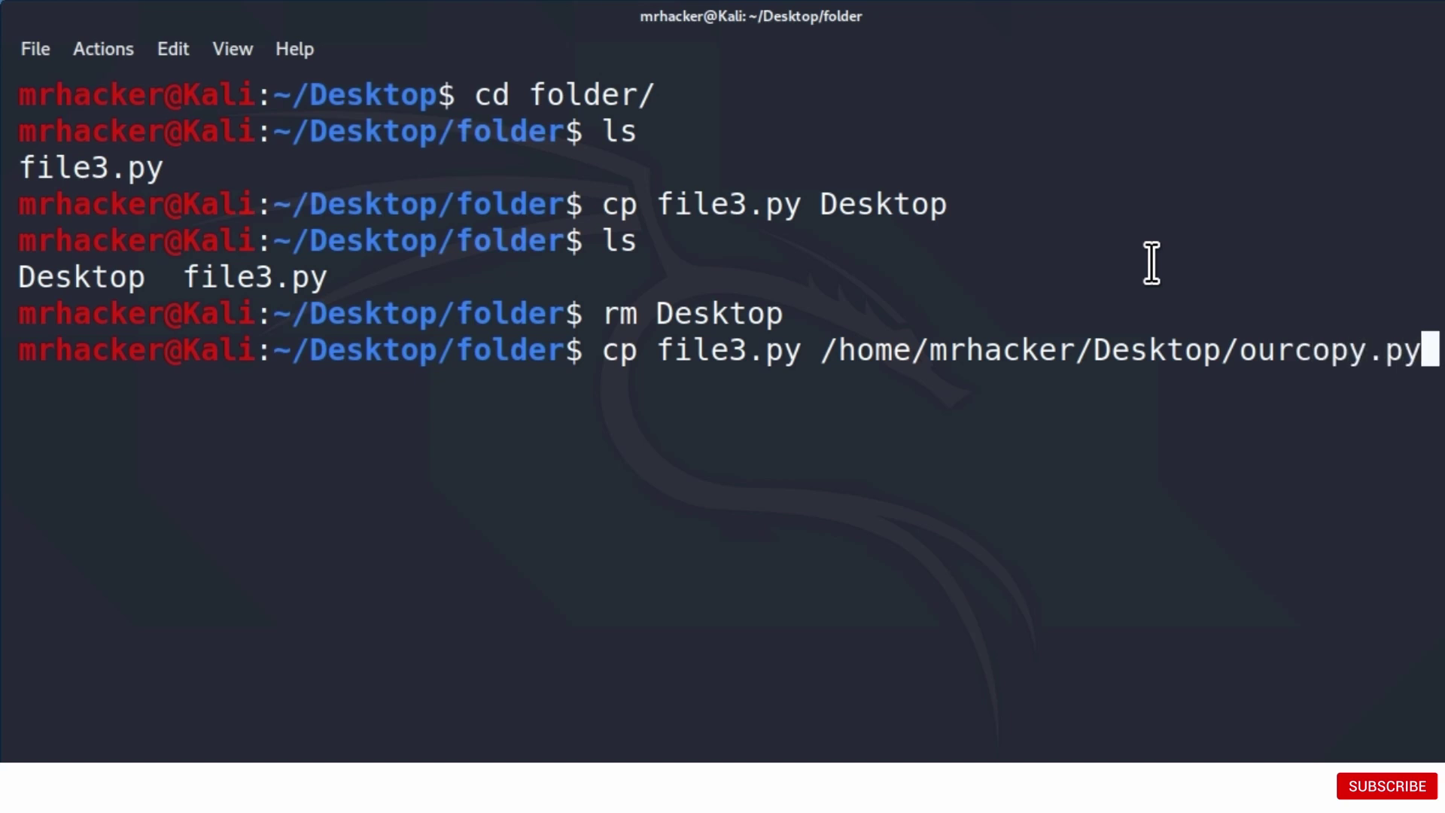
key("Return")
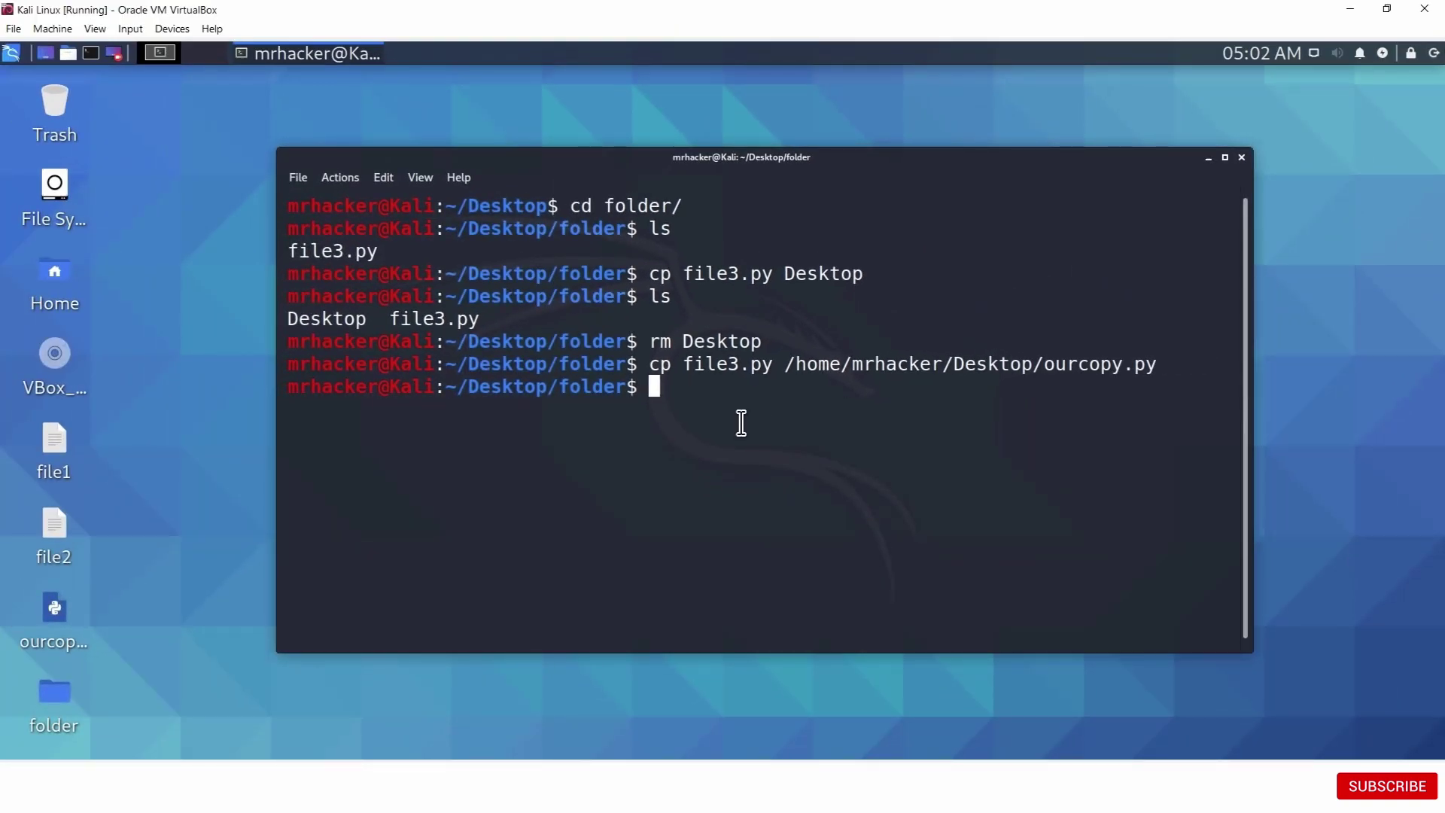
left_click(54, 610)
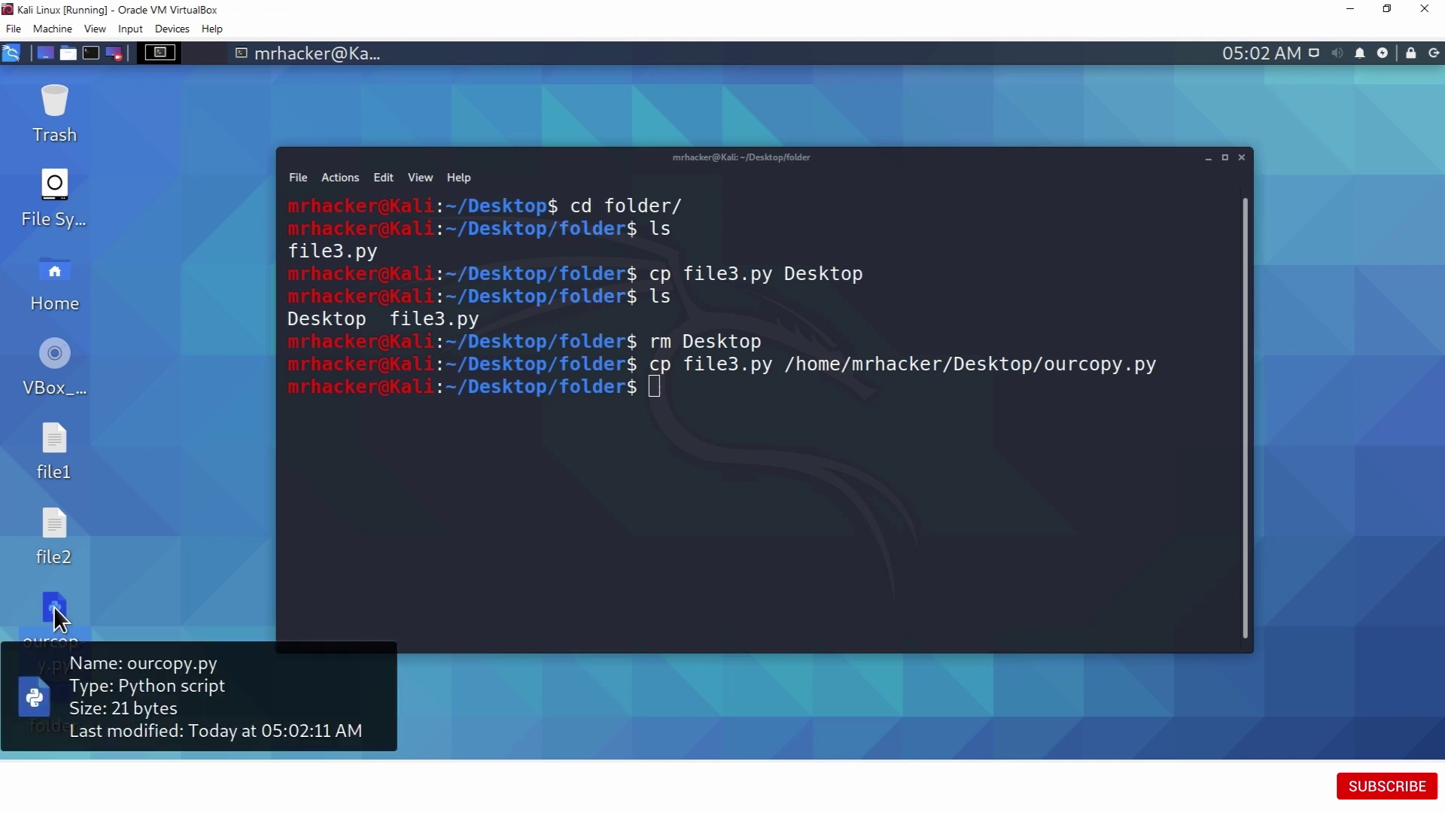
left_click(570, 393)
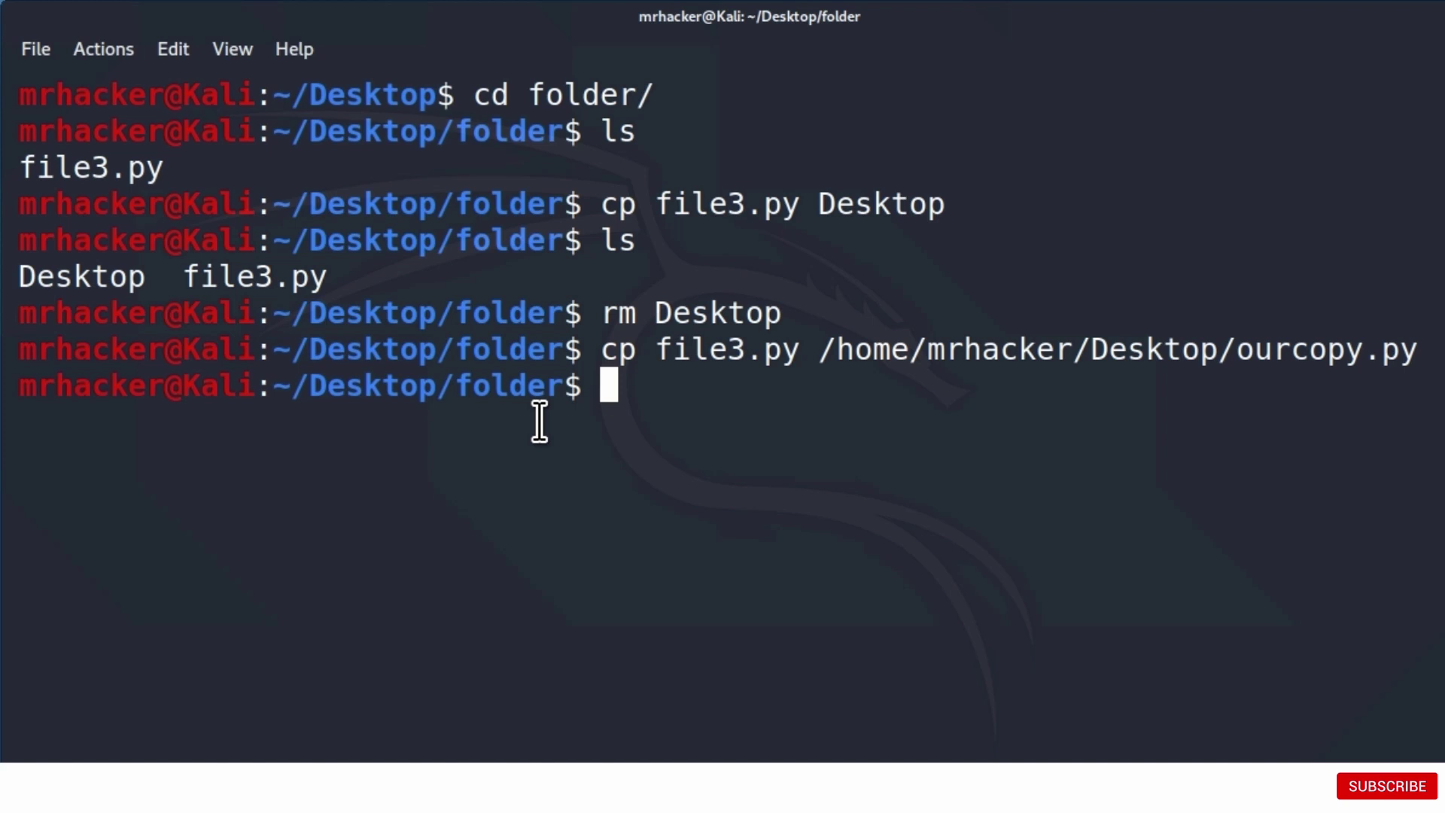
type("ifconfig")
- Run ifconfig, then 'sudo ifconfig' with the password, printing the eth0 and lo details
key("Return")
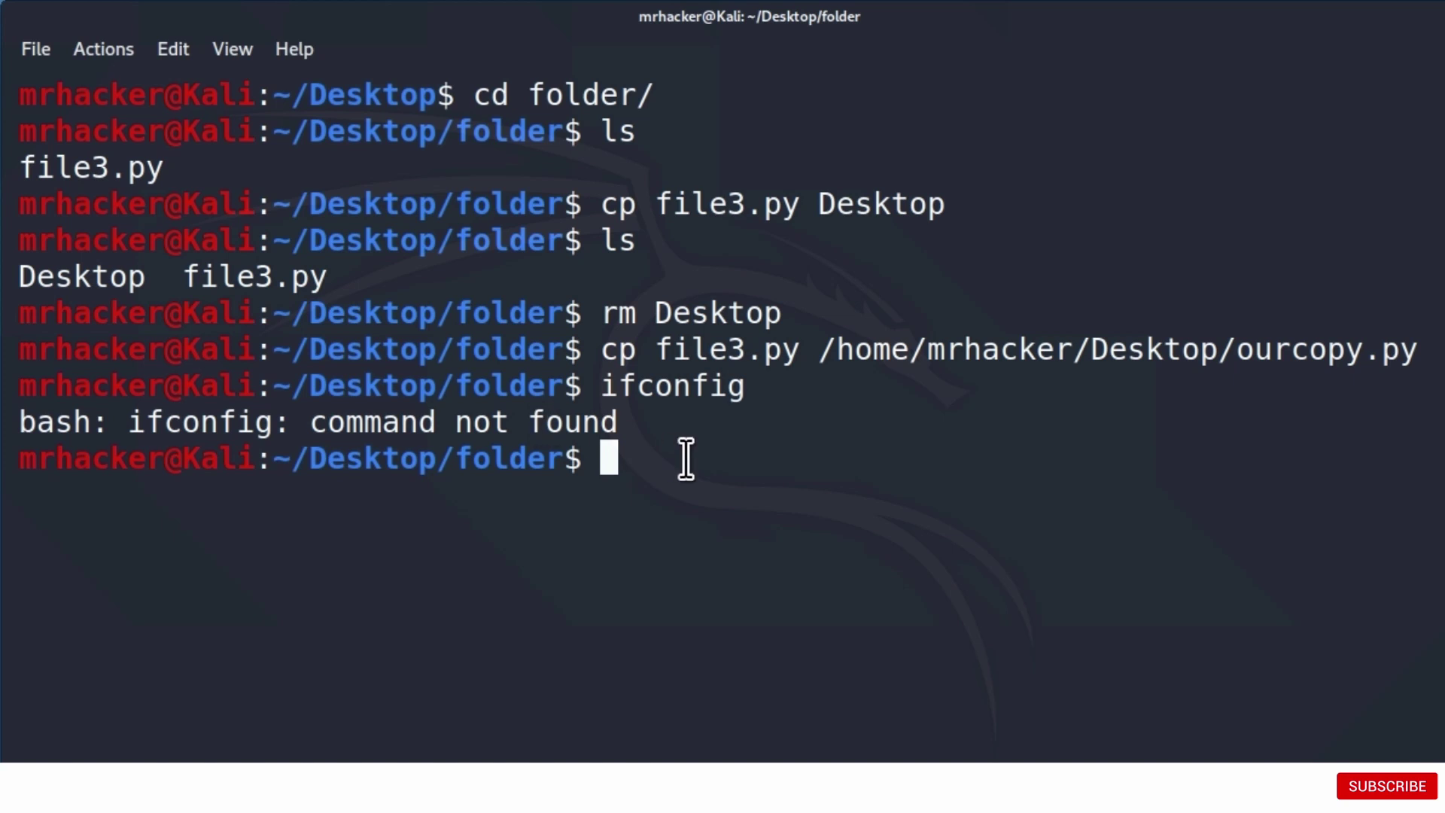
type("sudo ifcon")
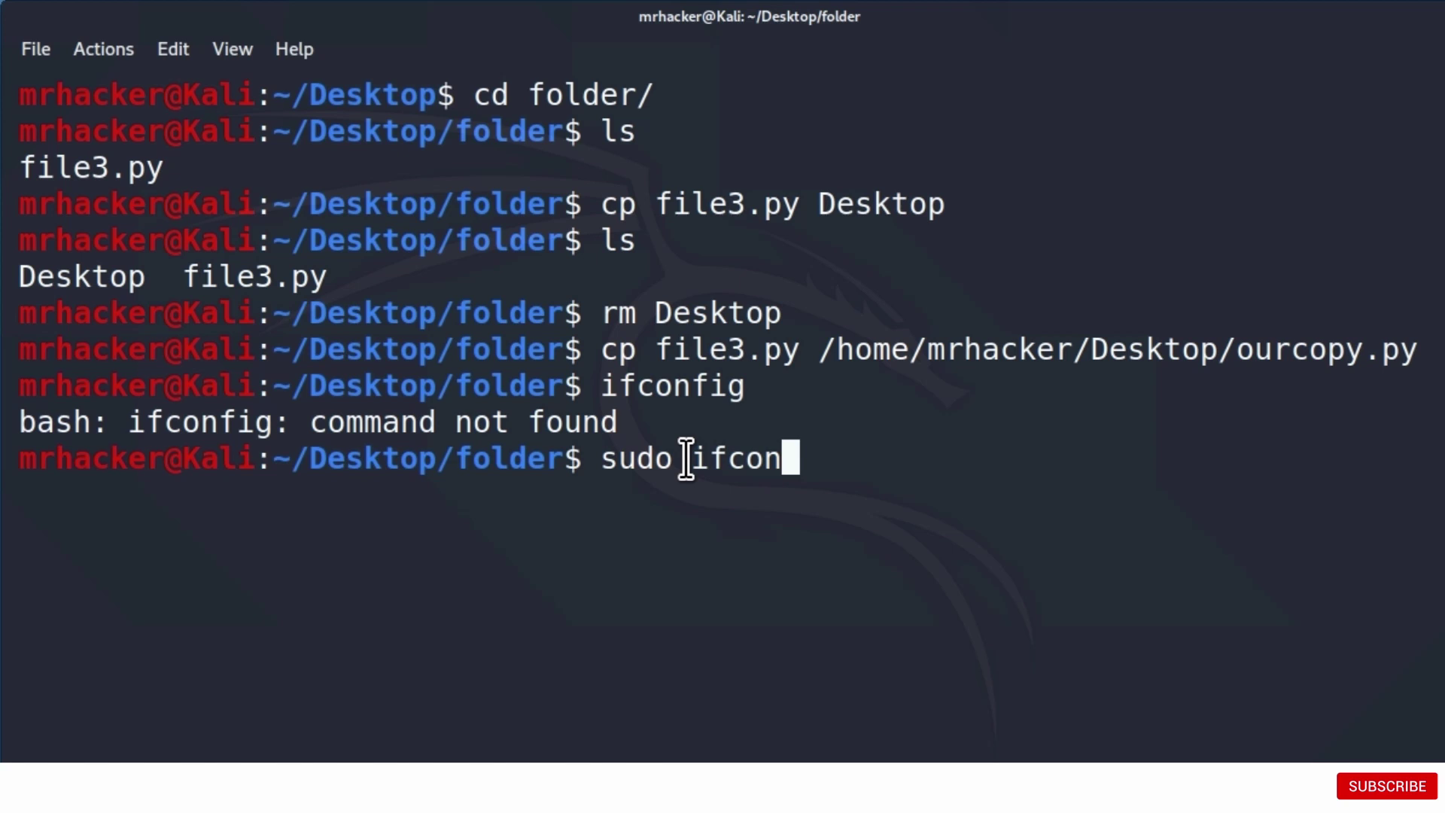
type("fig")
key("Return")
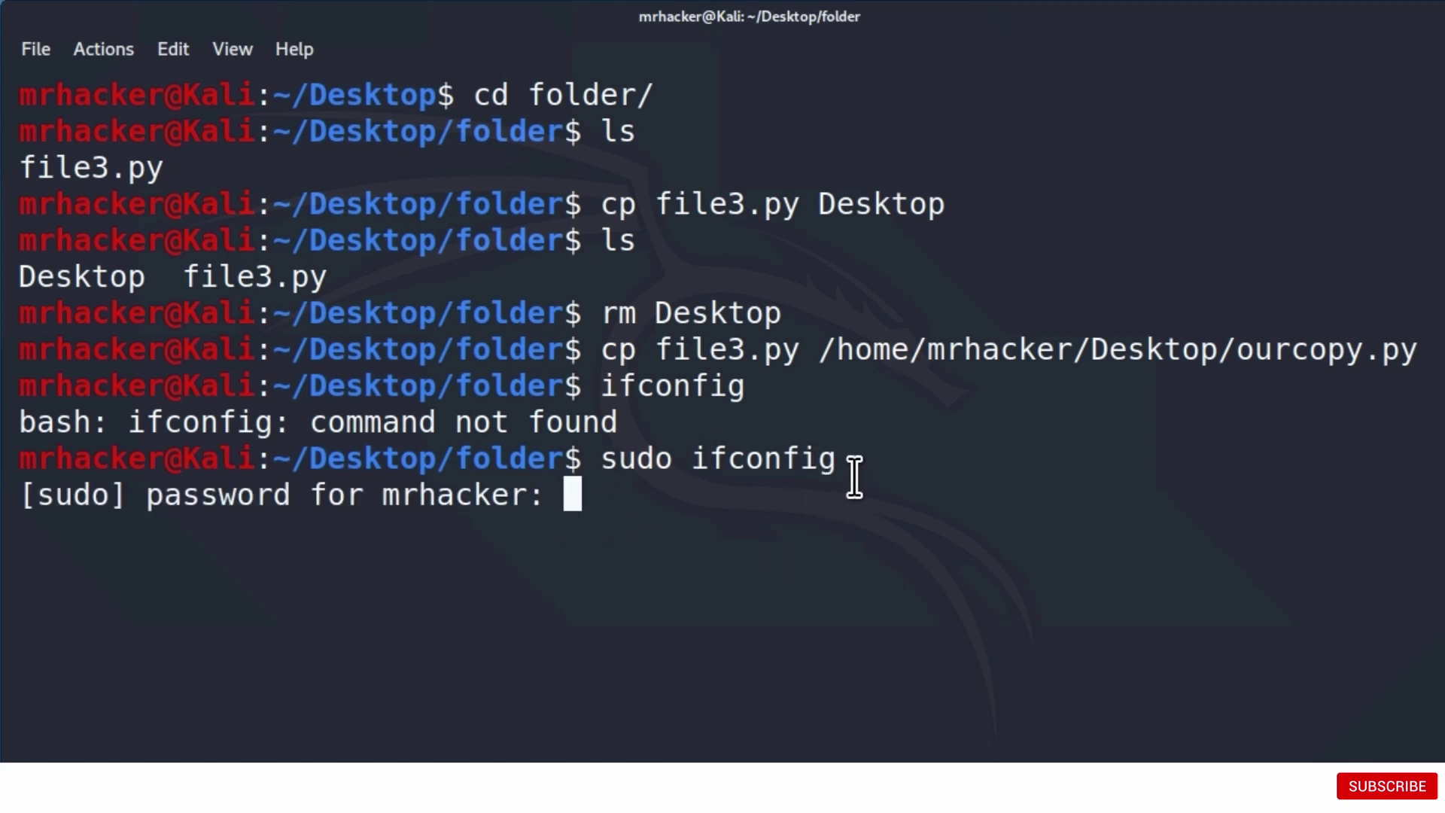
key("Return")
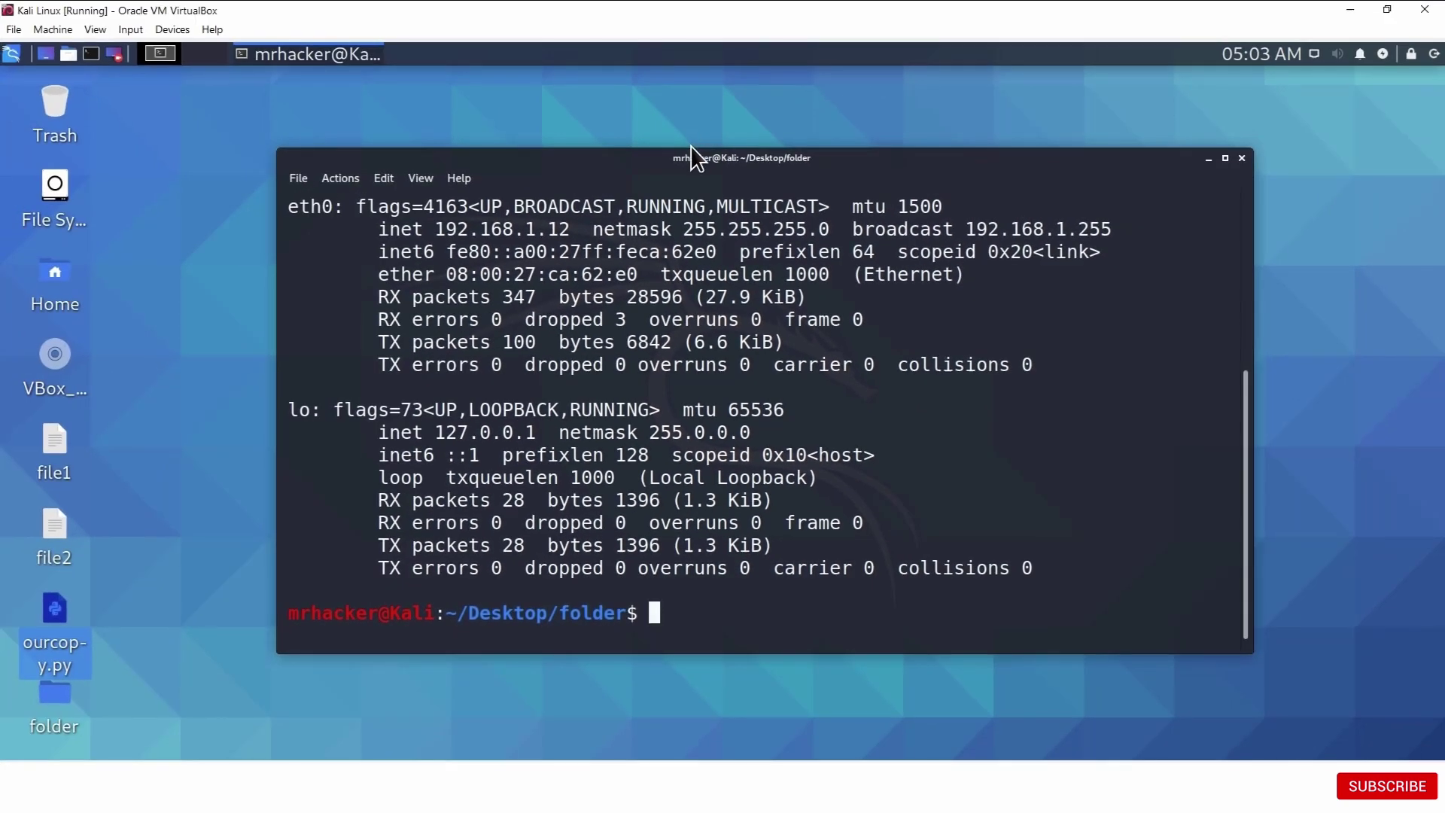
- Maximize the terminal and rerun 'sudo ifconfig' from the command history
left_click_drag(690, 148, 690, 110)
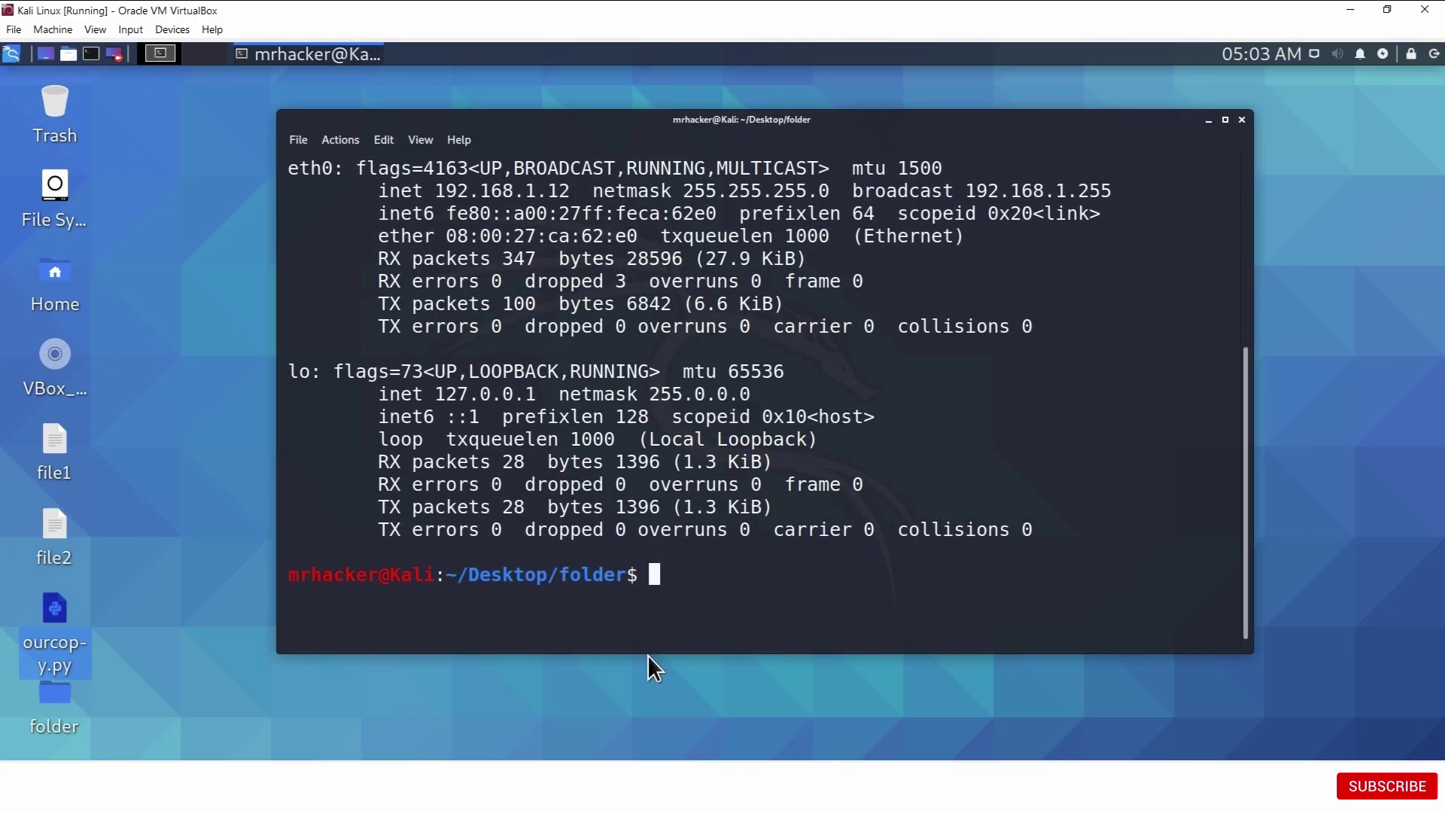
left_click(1225, 119)
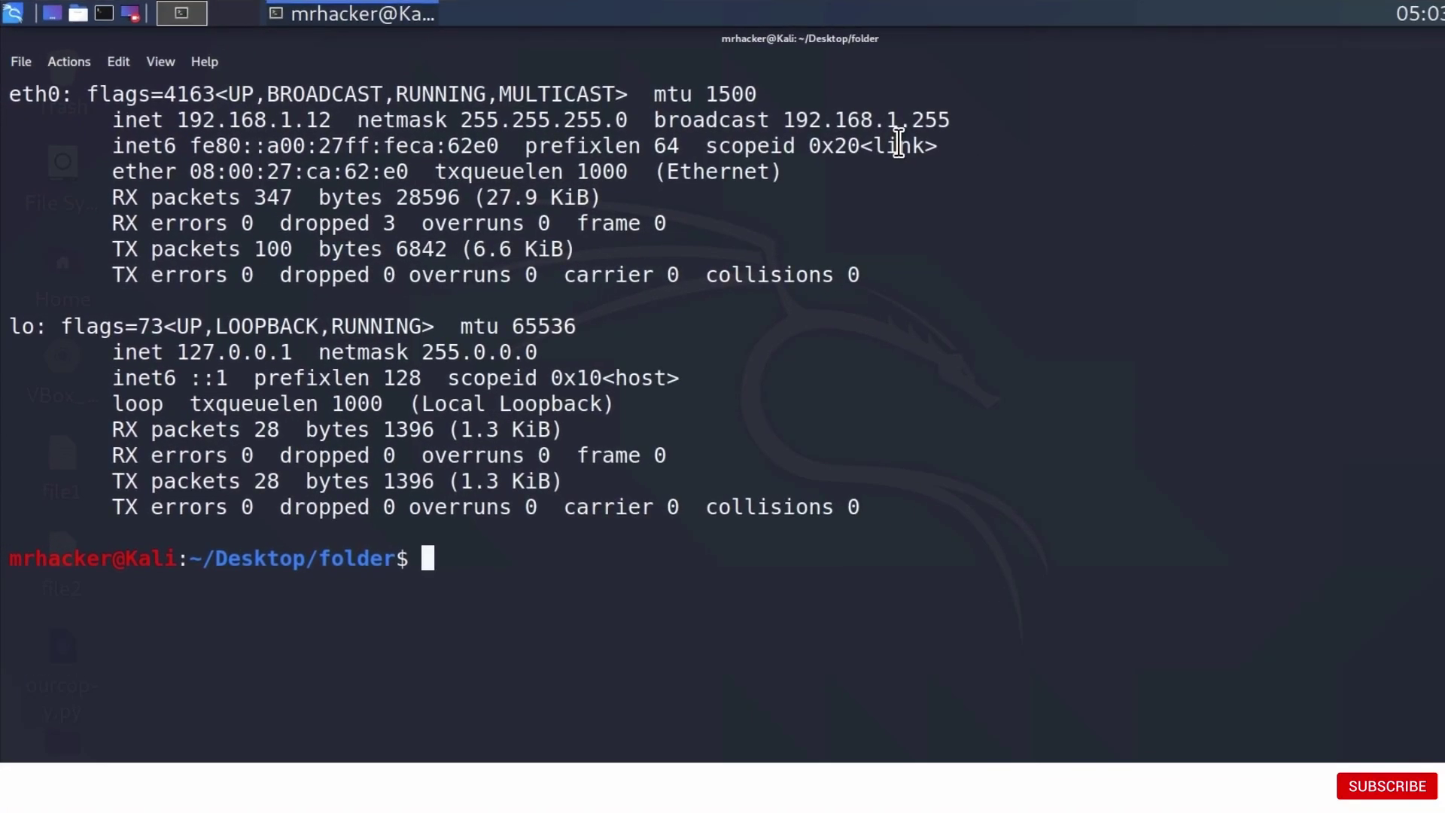
key("Up")
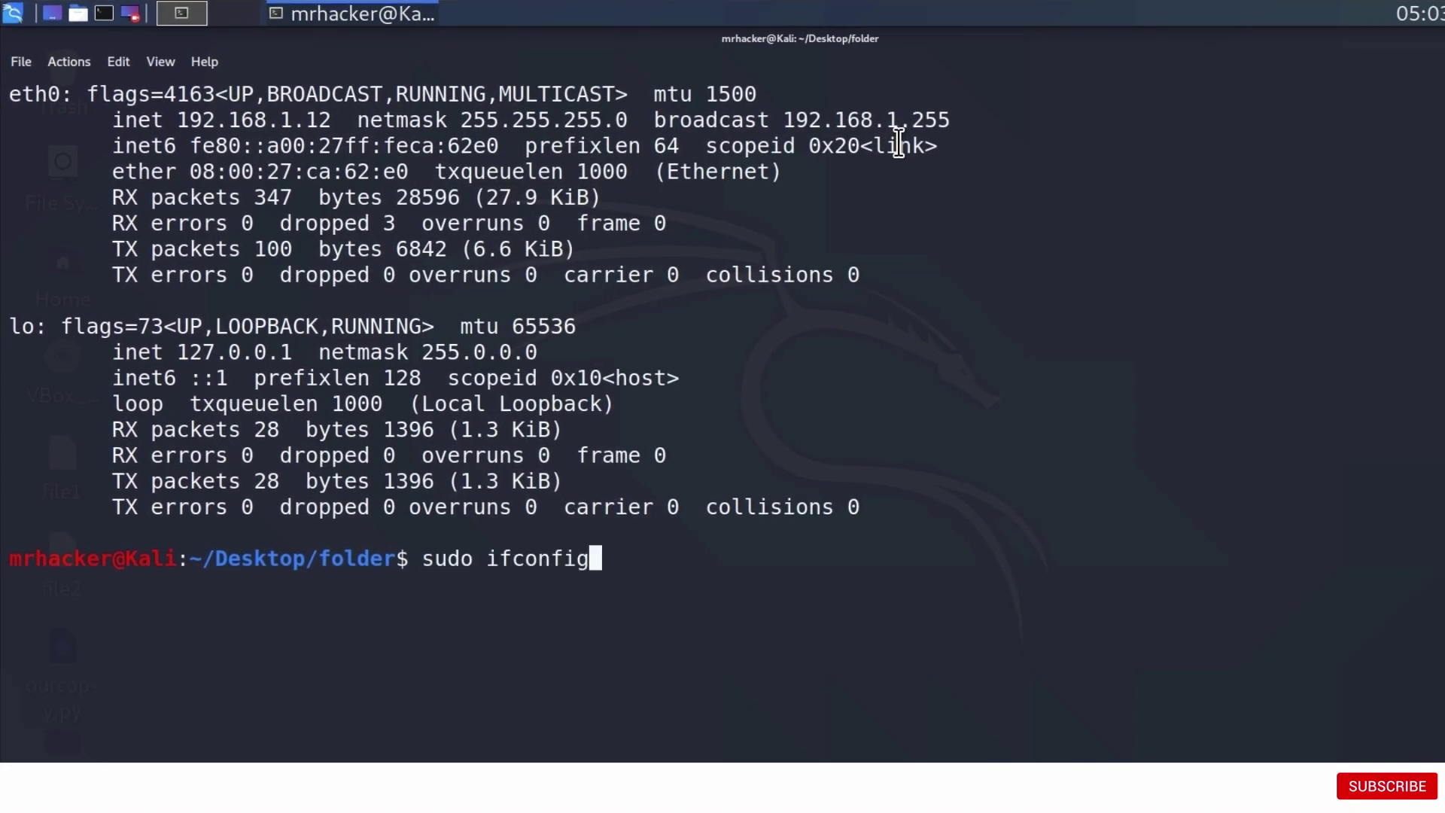
key("Down")
key("Up")
key("Down")
key("Up")
key("Up")
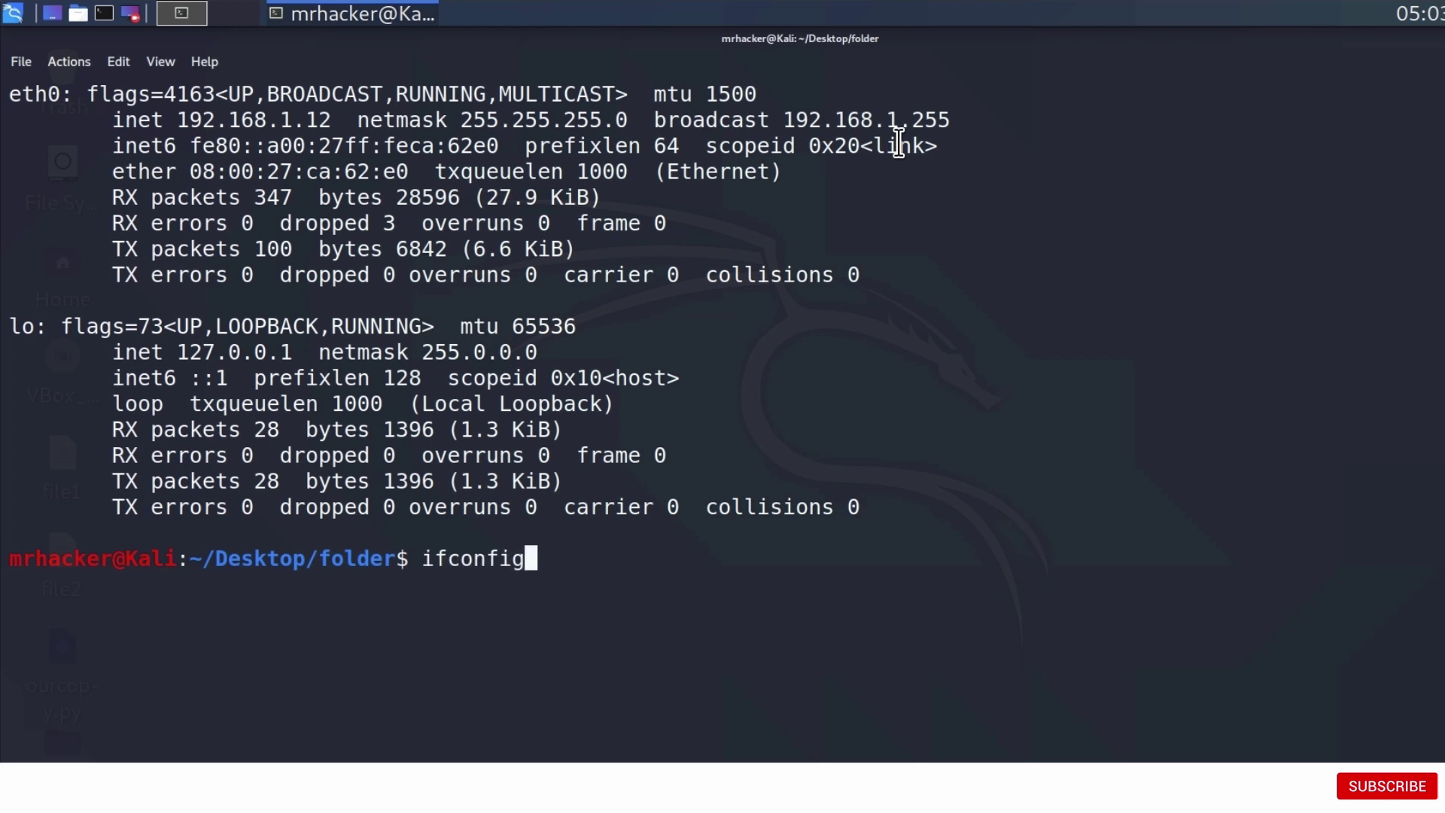
key("Down")
key("Up")
key("Up")
key("Down")
key("Down")
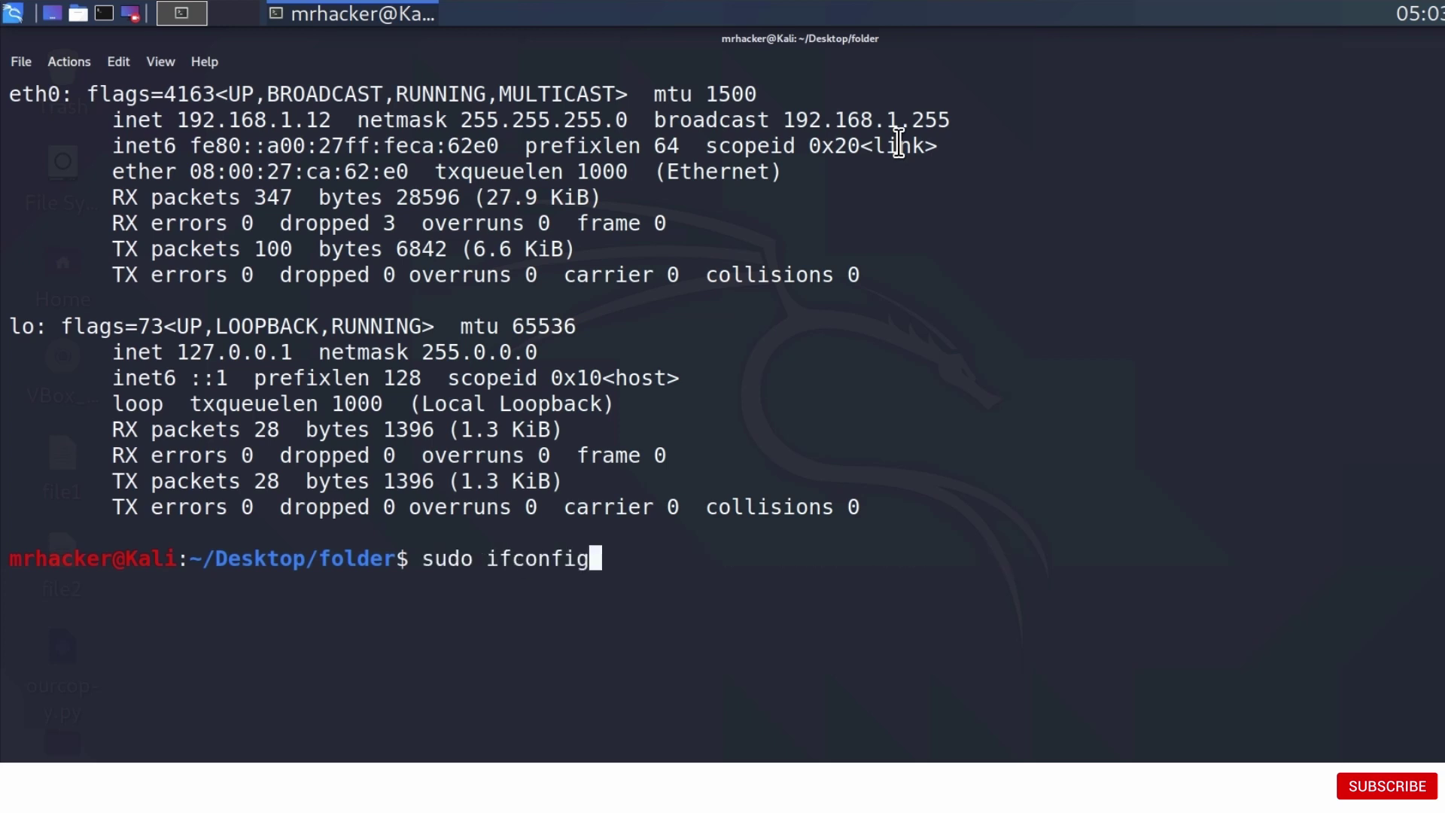
key("Down")
key("Up")
key("Up")
key("Up")
key("Down")
key("Up")
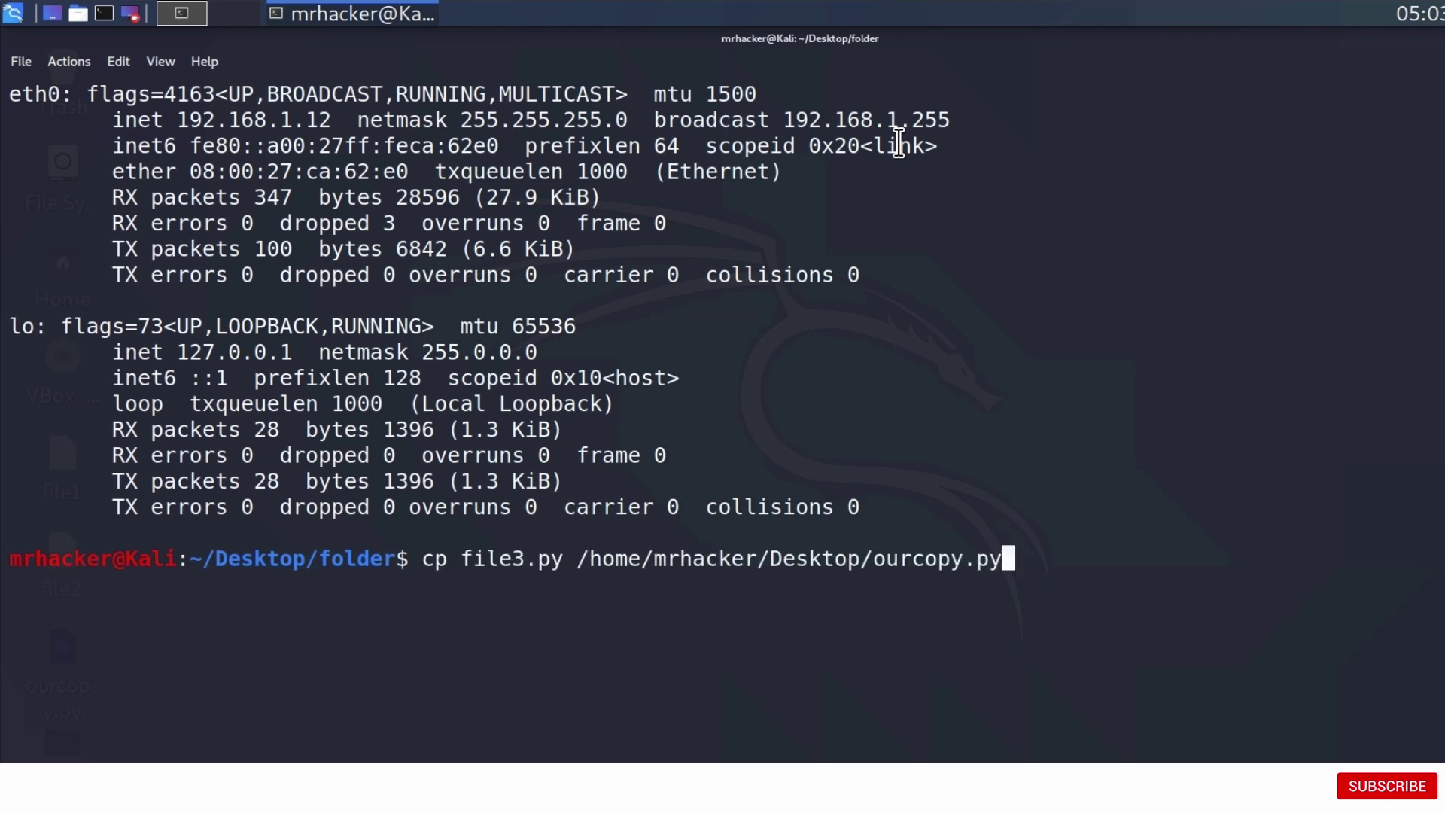
key("Down")
key("Down")
key("Up")
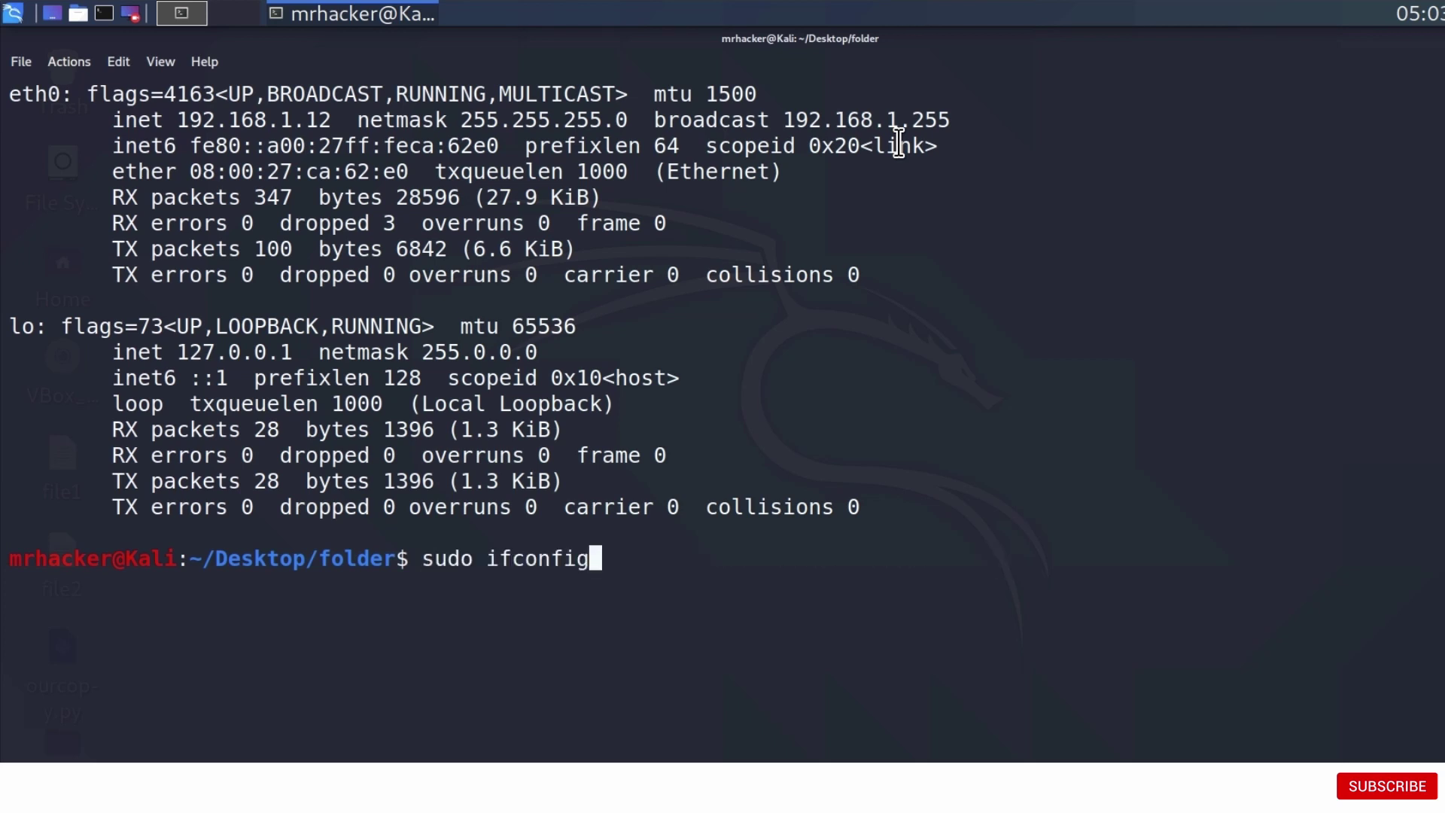
key("Return")
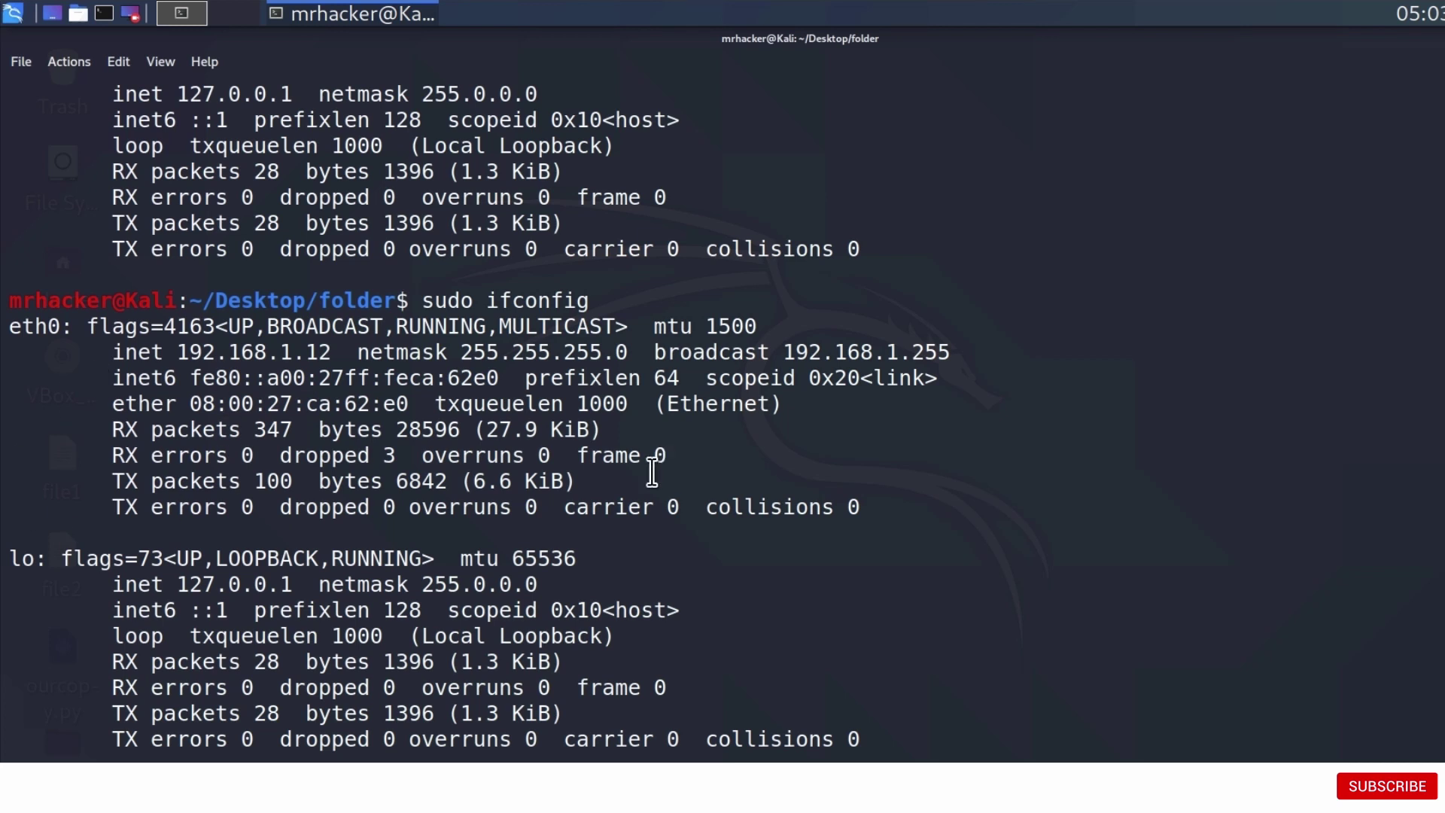
- Highlight eth0 and its IP, then lo and 127.0.0.1, in the output
left_click_drag(61, 326, 13, 328)
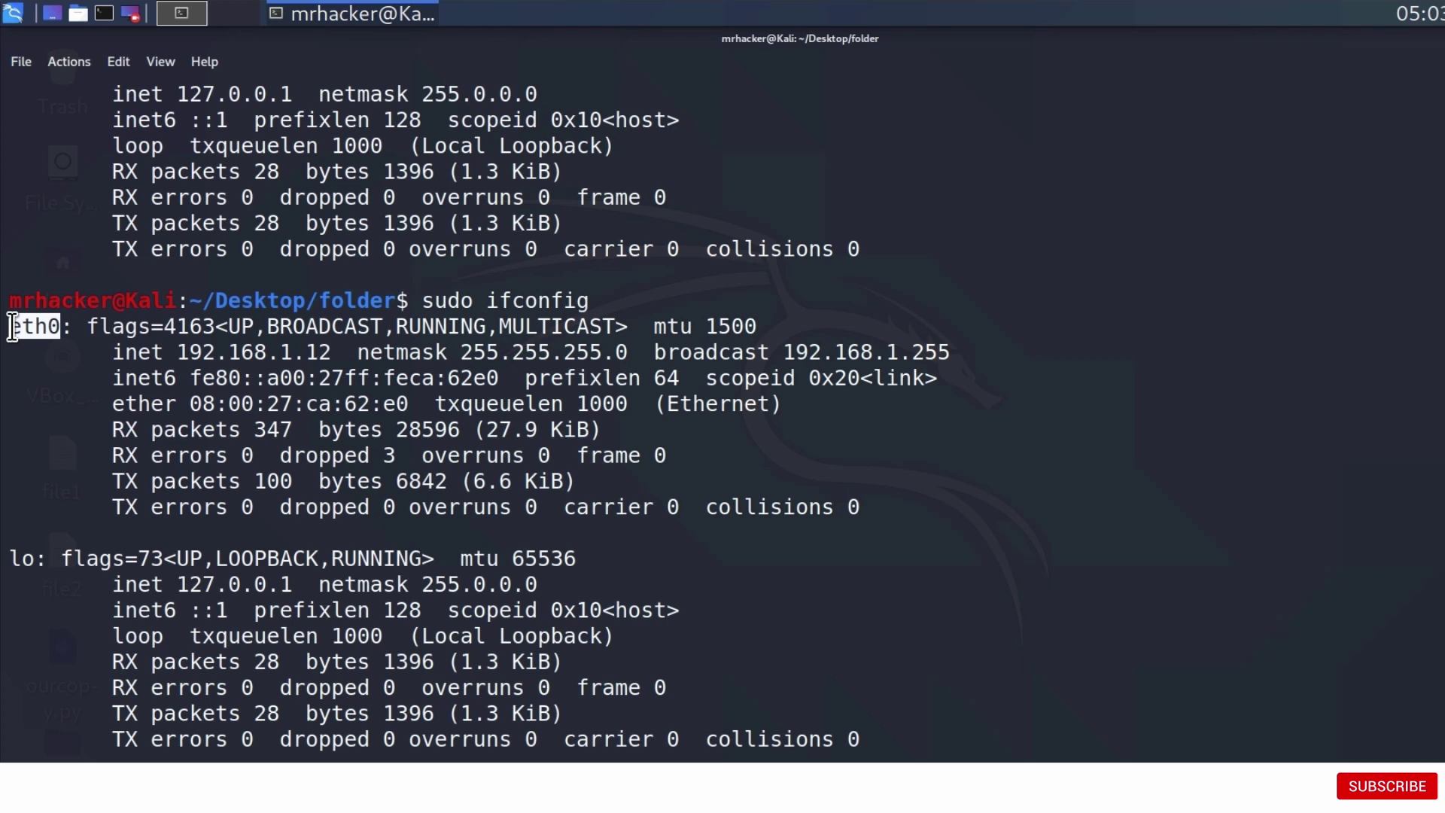
left_click_drag(331, 354, 177, 354)
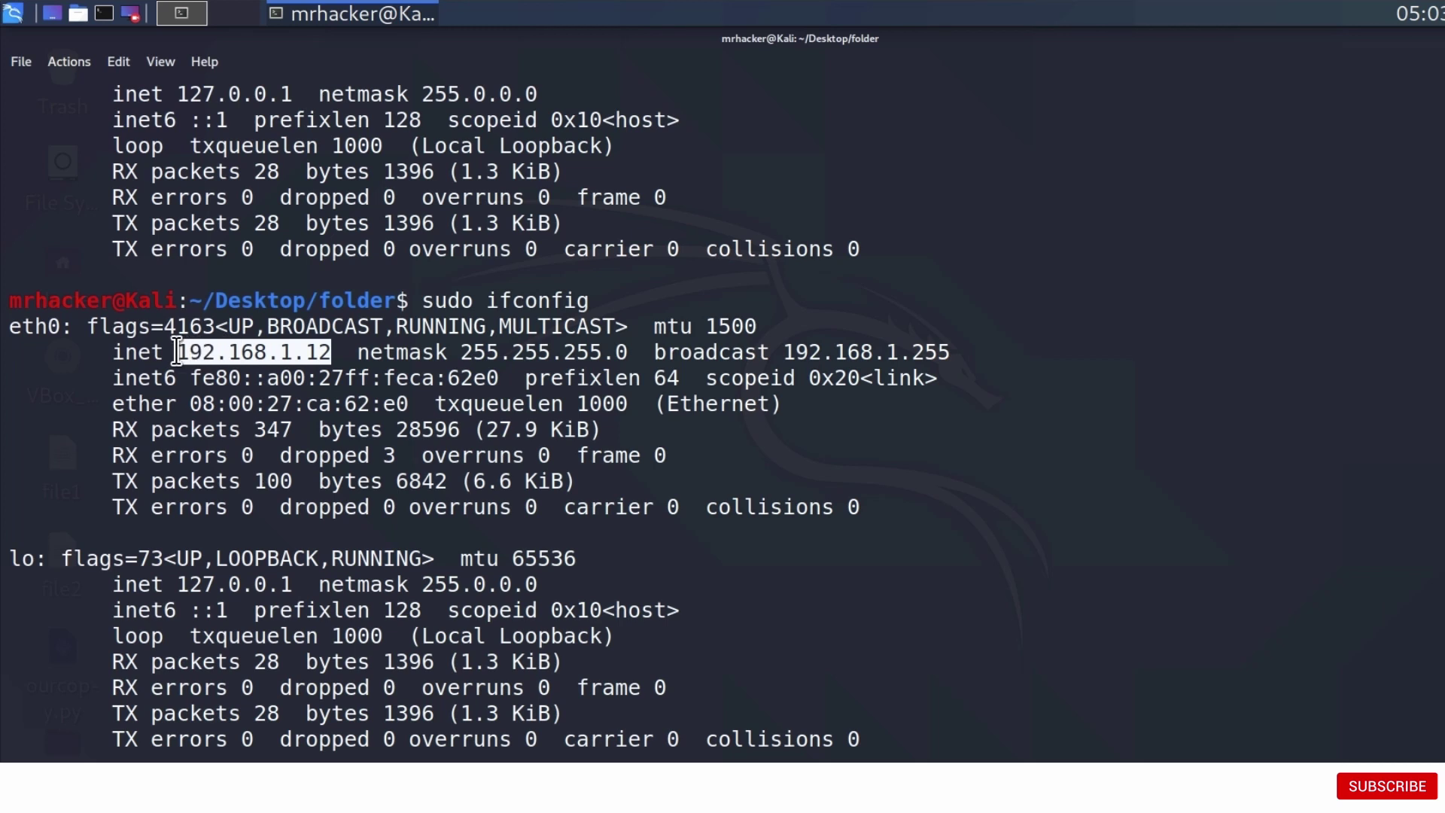
left_click(280, 378)
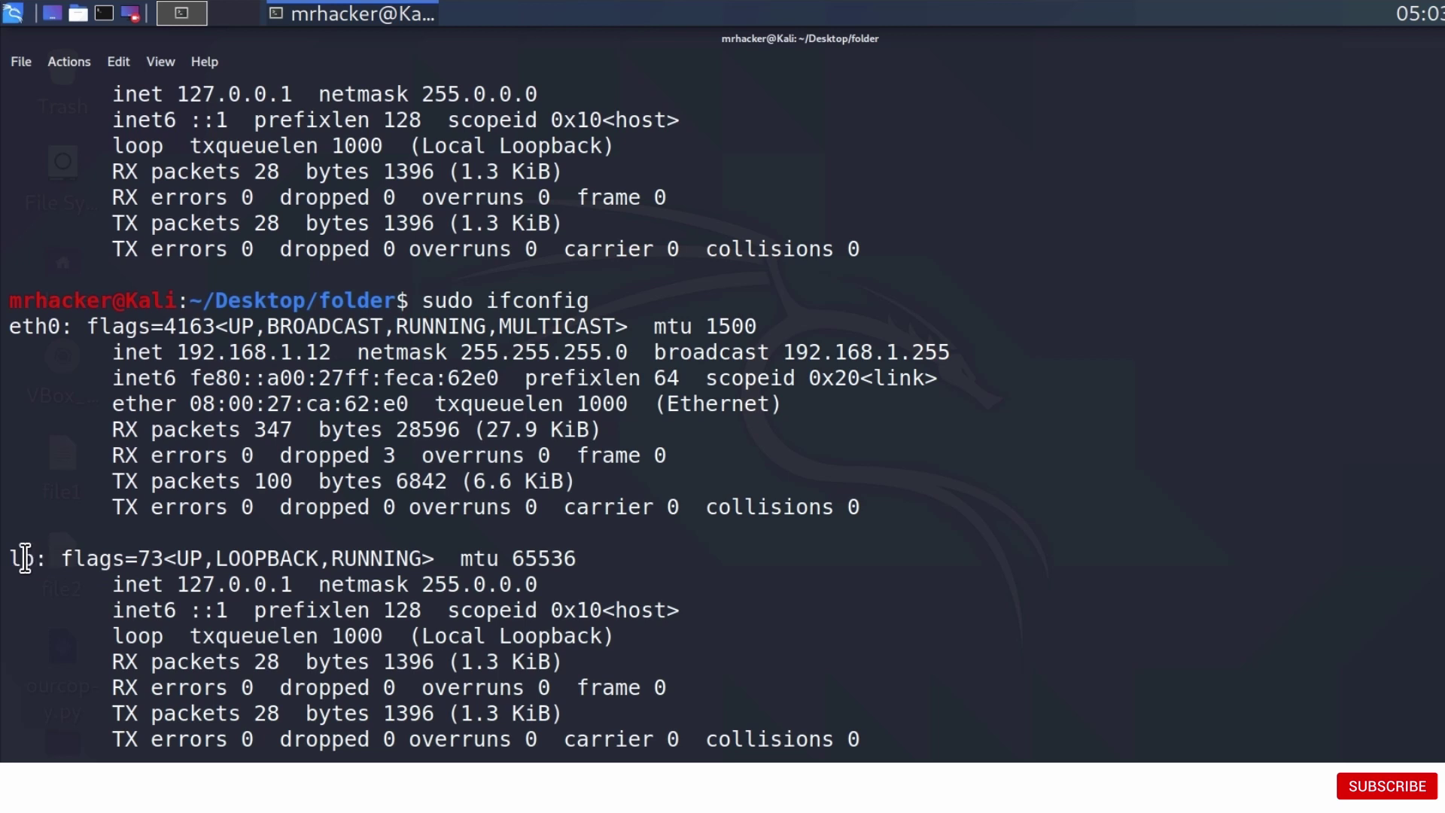
left_click_drag(36, 558, 5, 559)
left_click_drag(291, 584, 172, 584)
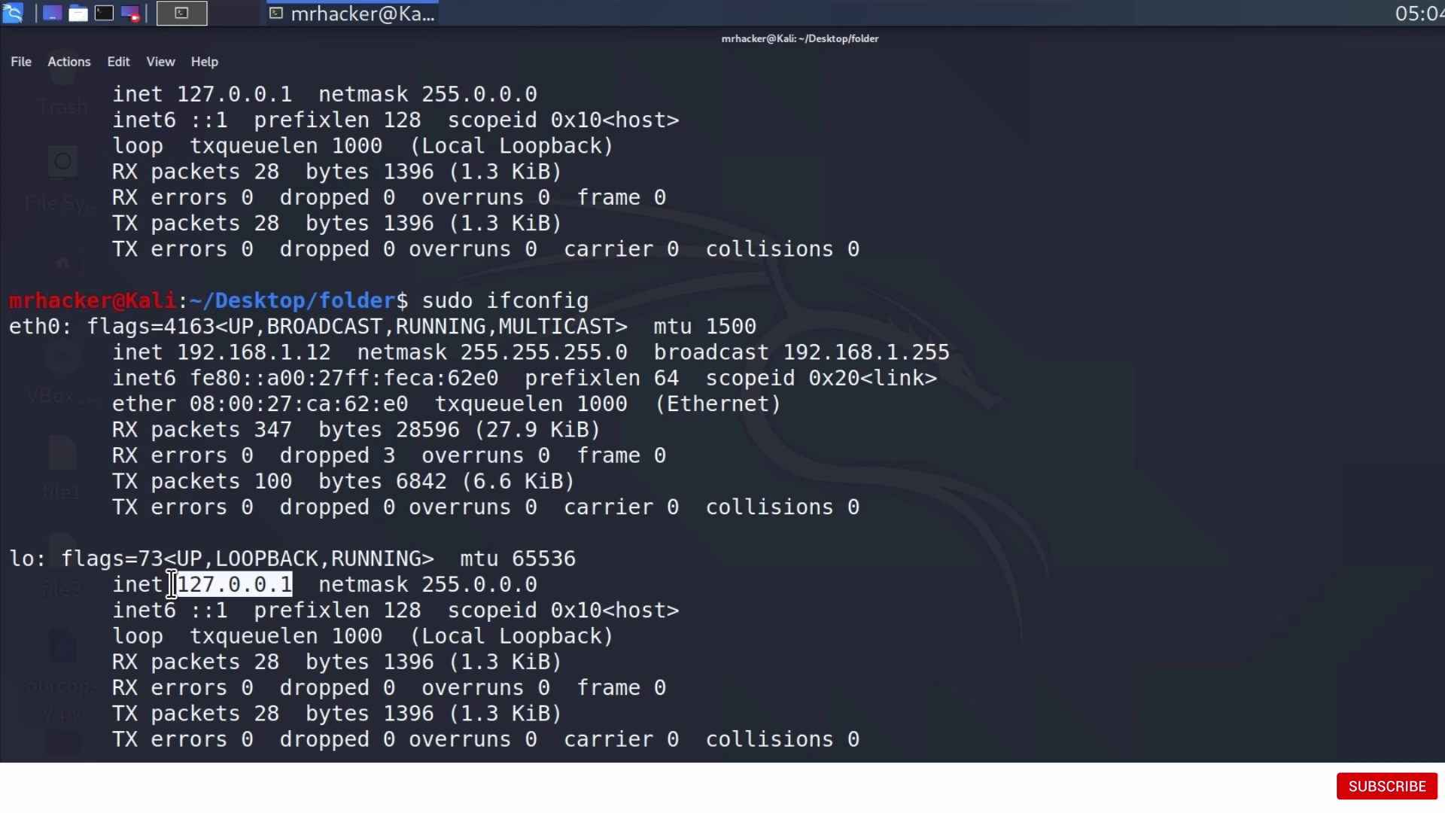
left_click(303, 622)
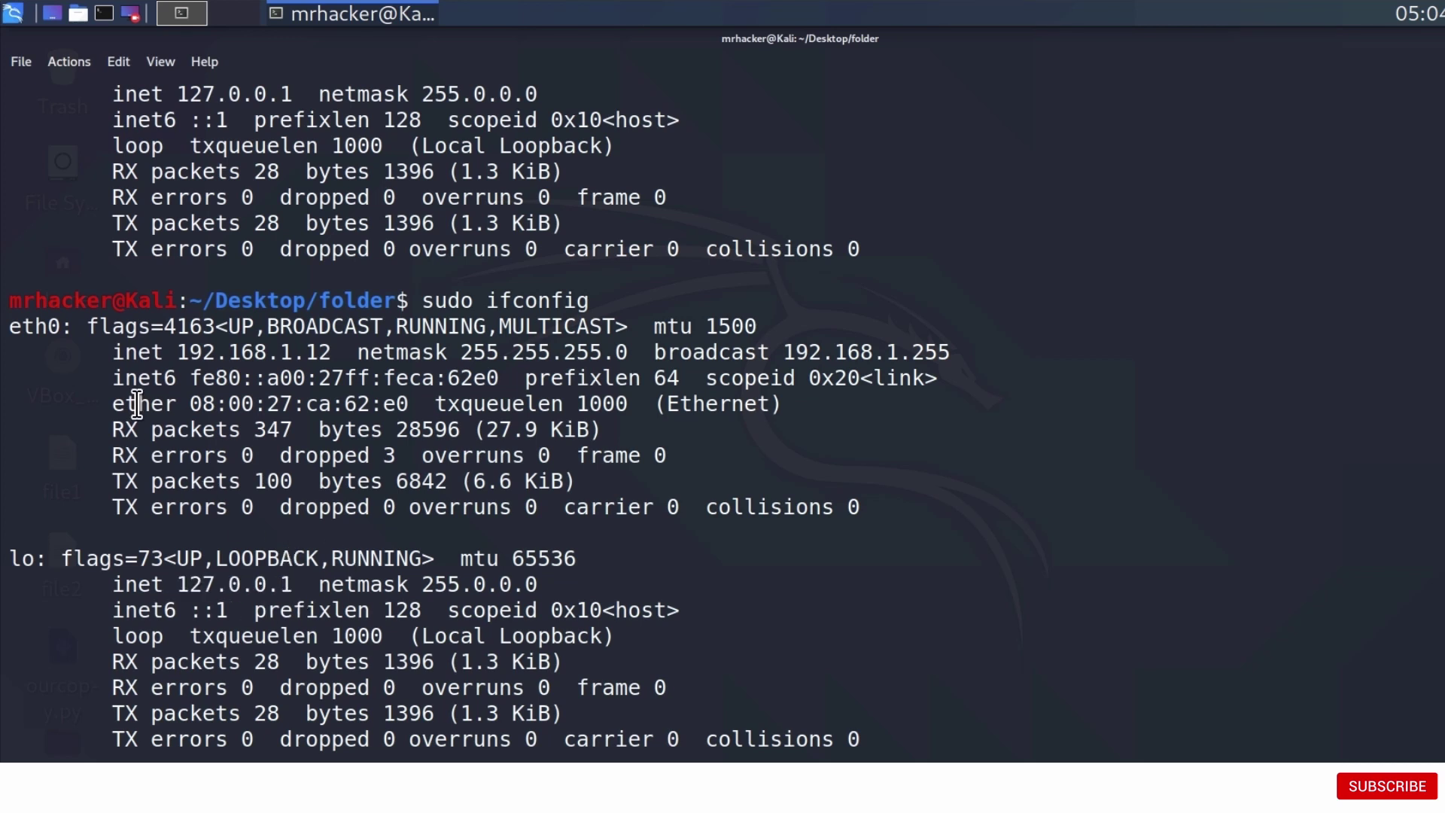
- Highlight eth0 and 192.168.1.12 again, then clear the selection
left_click_drag(6, 326, 71, 326)
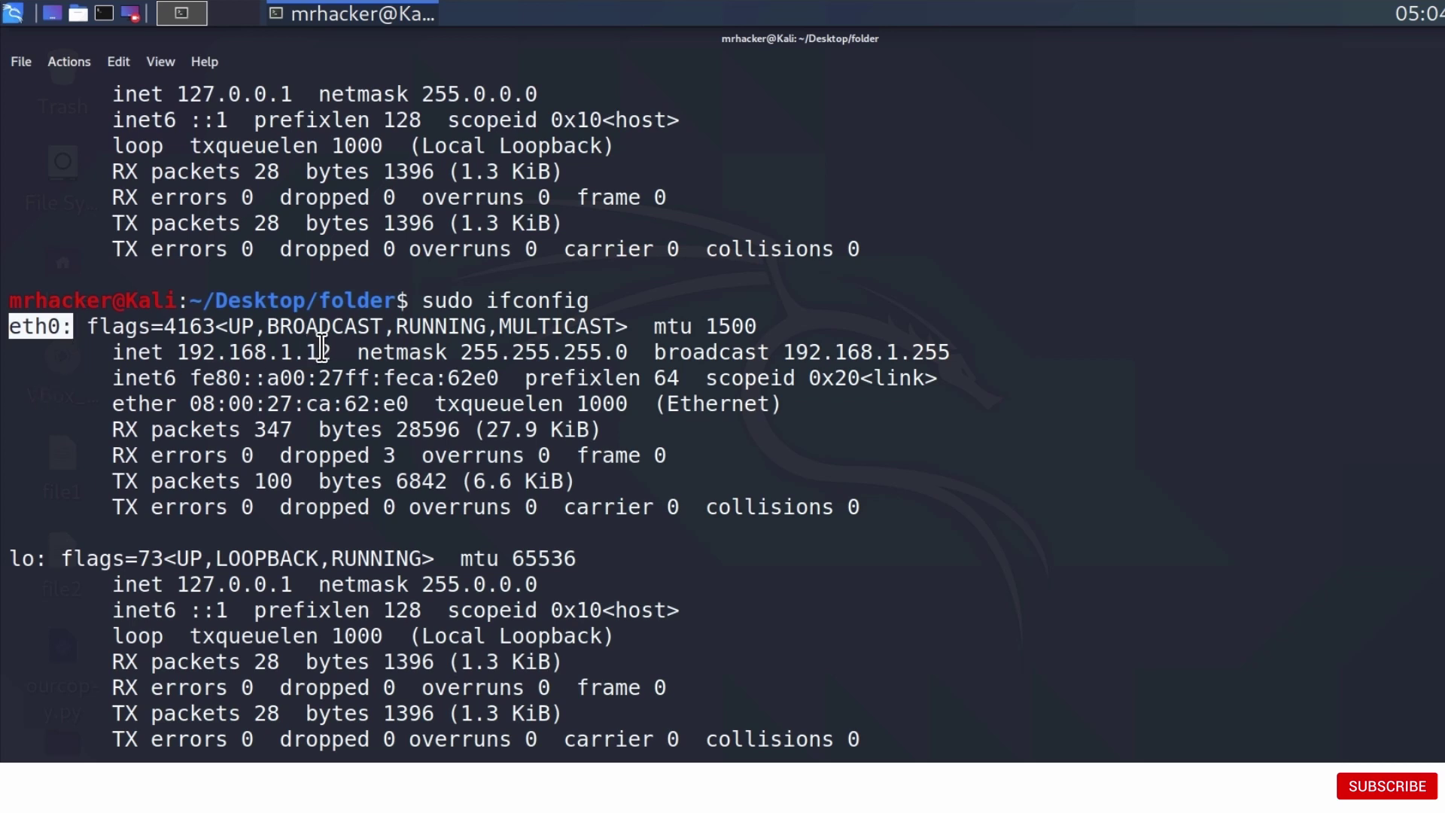
left_click_drag(331, 353, 188, 353)
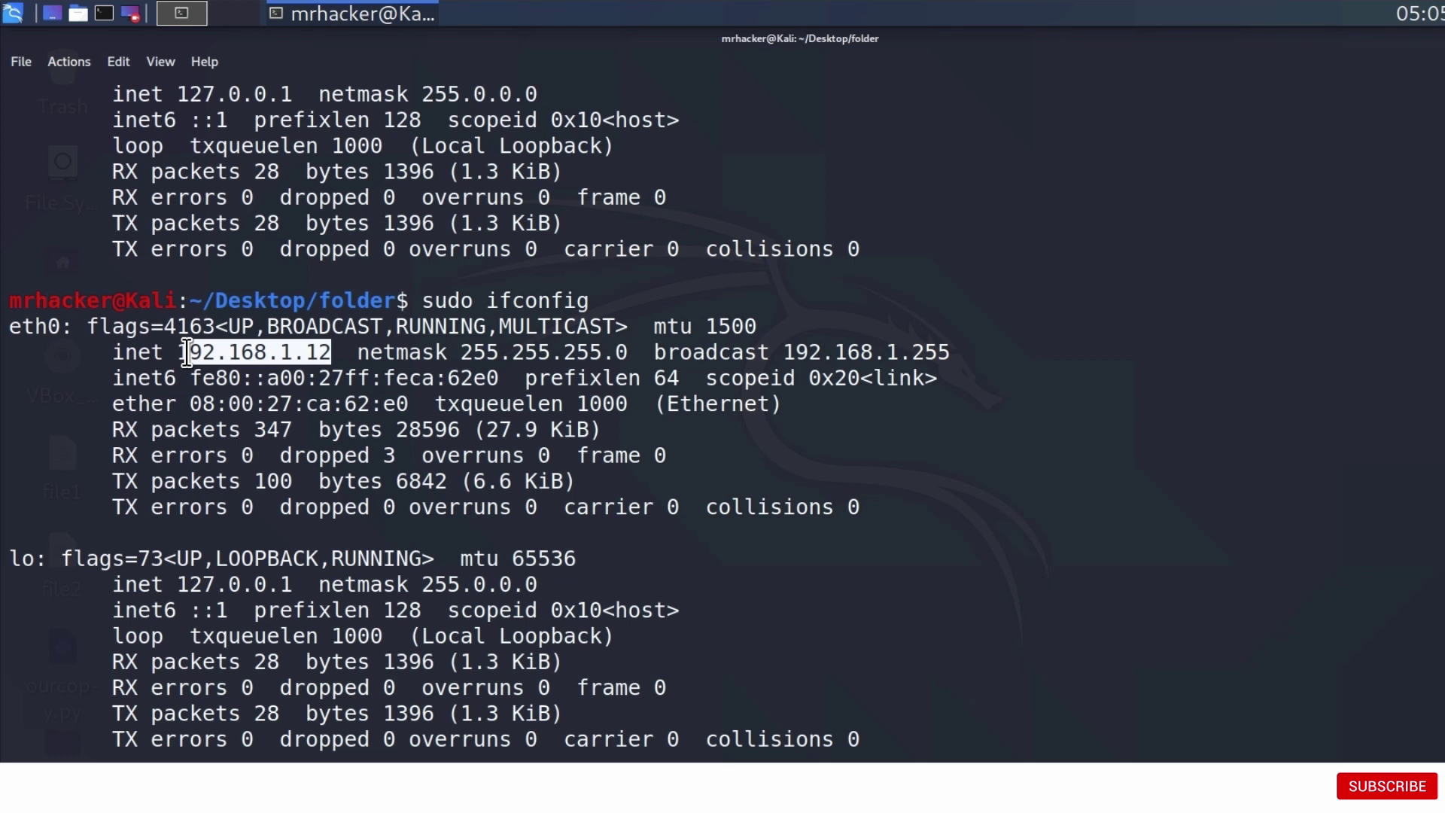
left_click(235, 441)
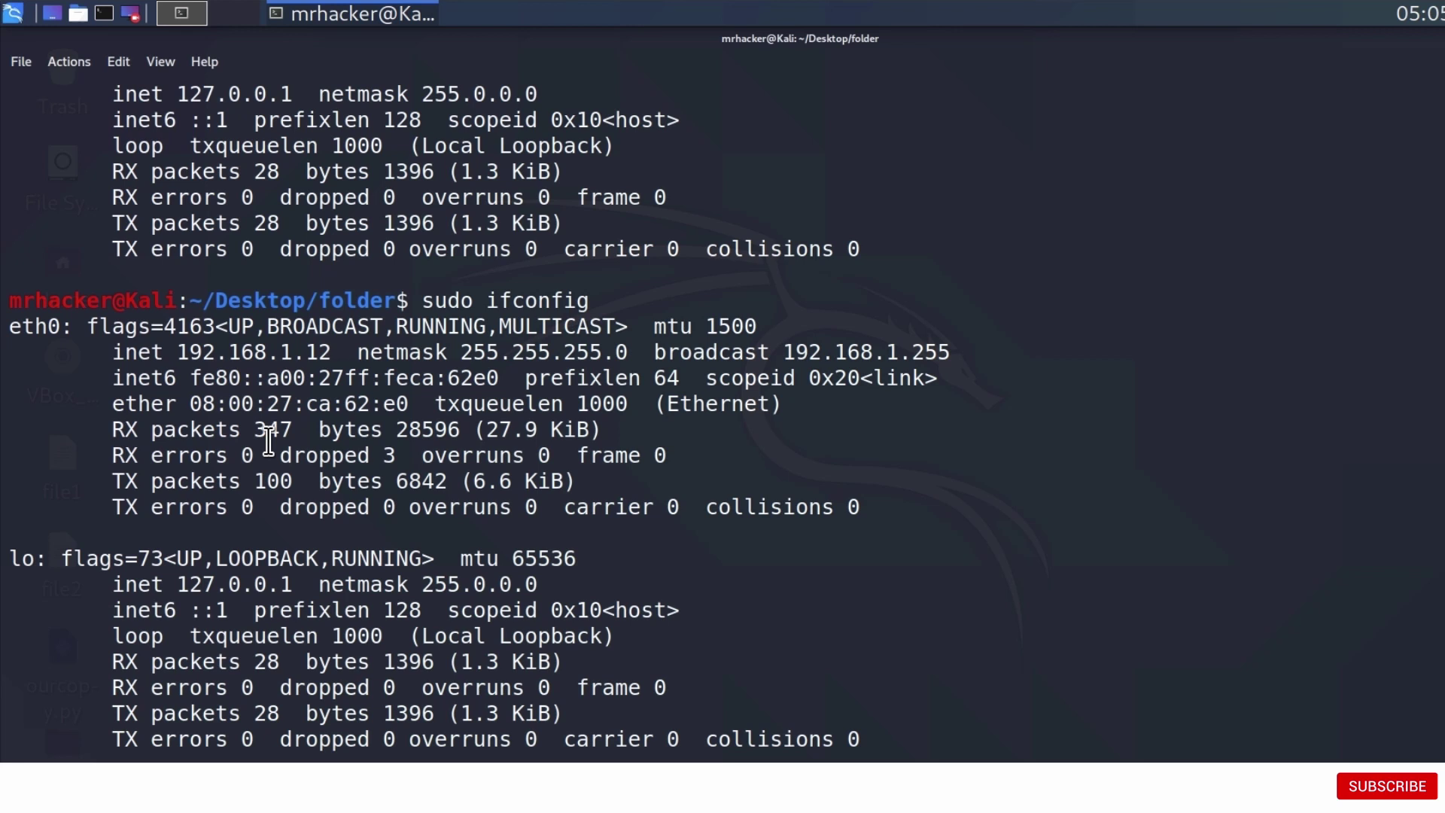
left_click_drag(10, 326, 79, 327)
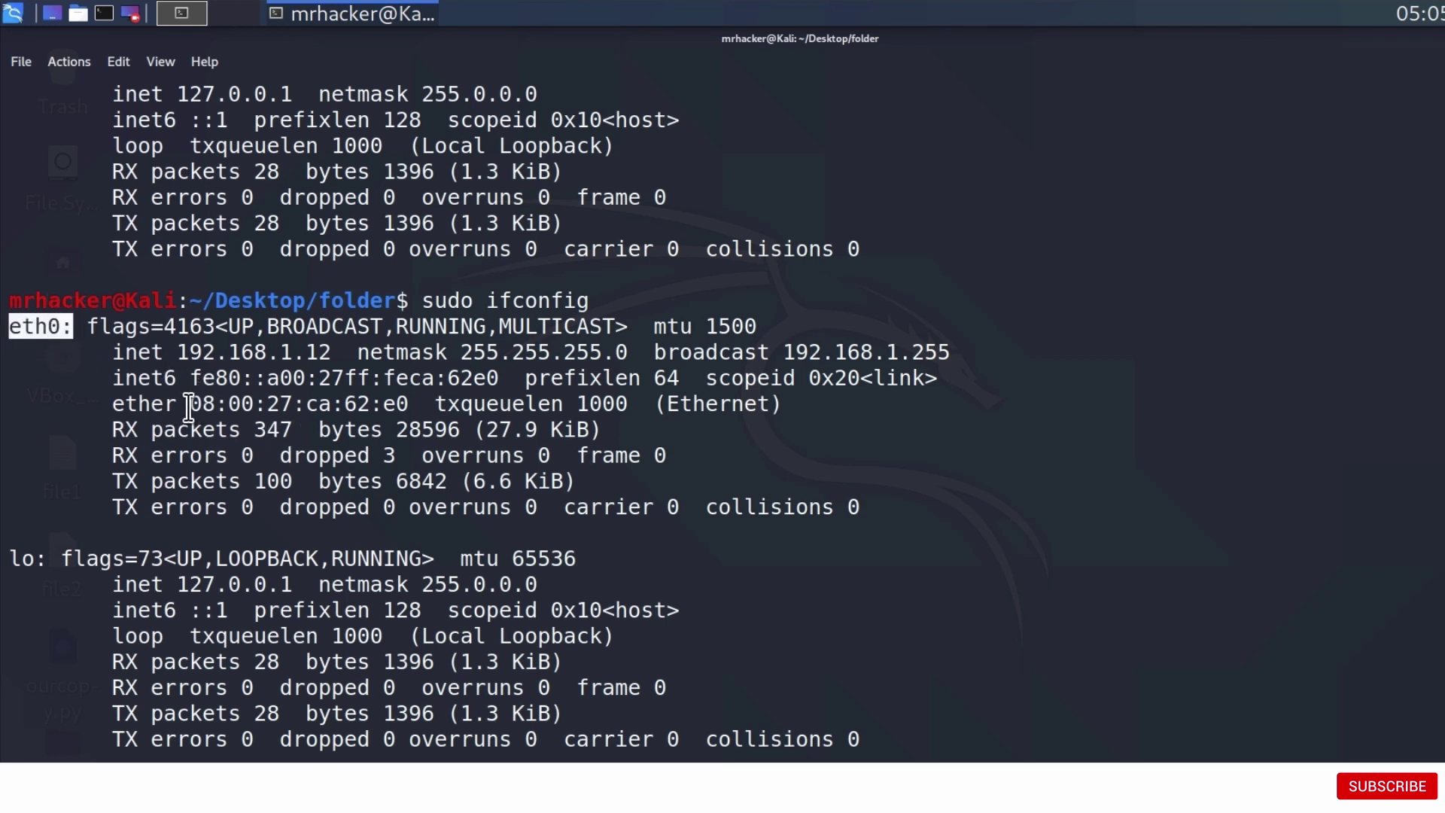
left_click_drag(187, 405, 409, 405)
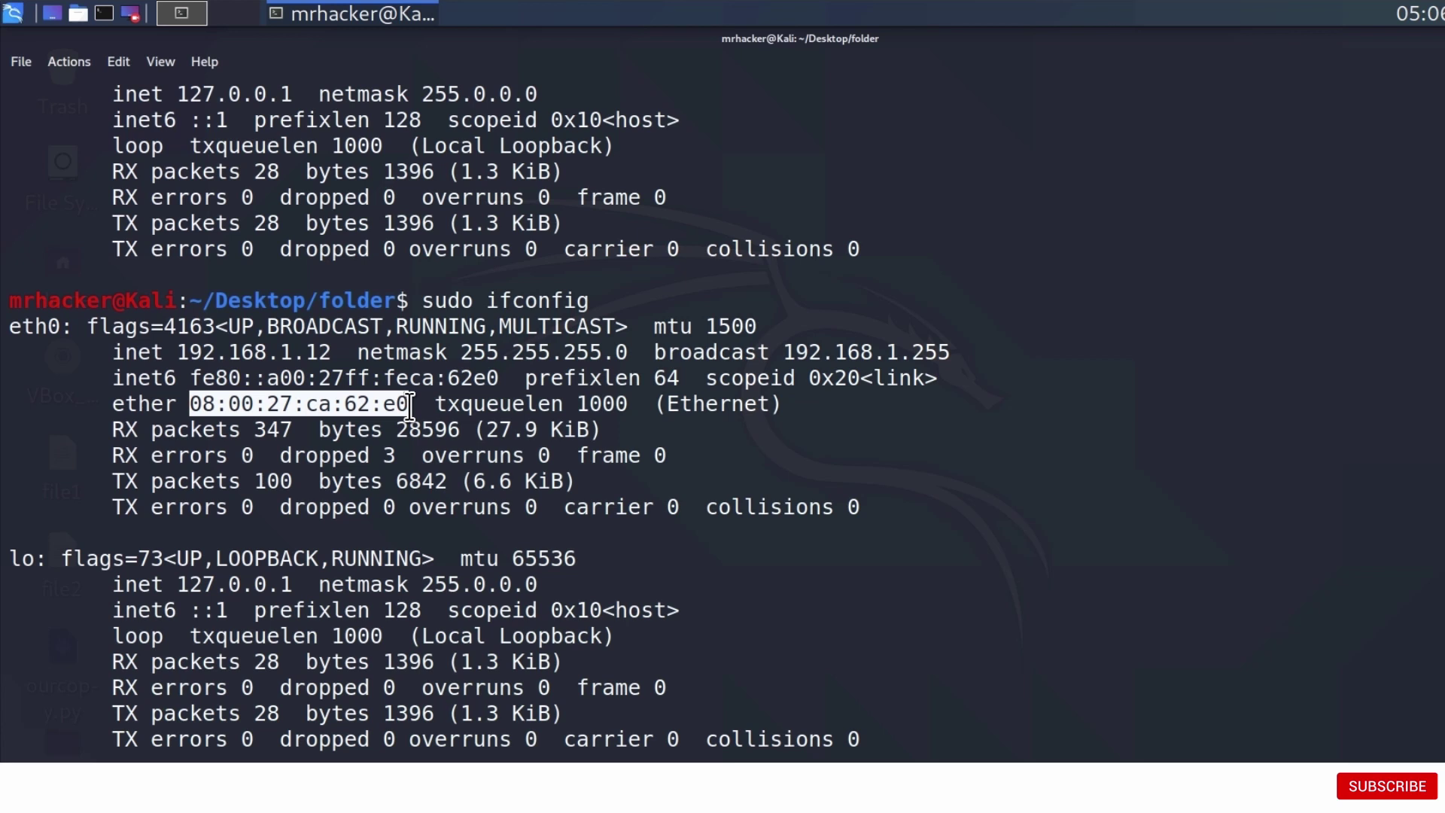
left_click(408, 404)
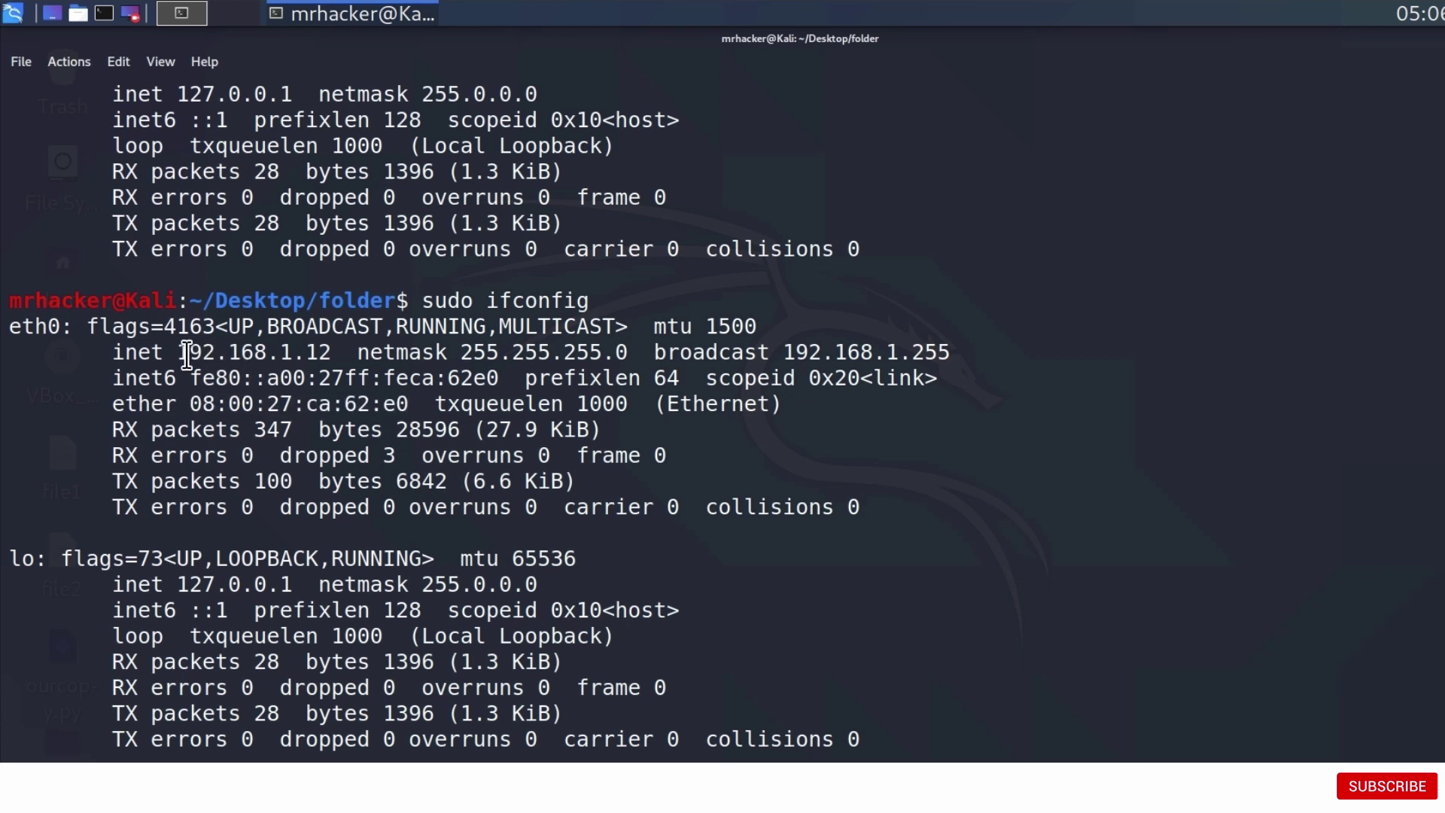
left_click_drag(180, 352, 294, 360)
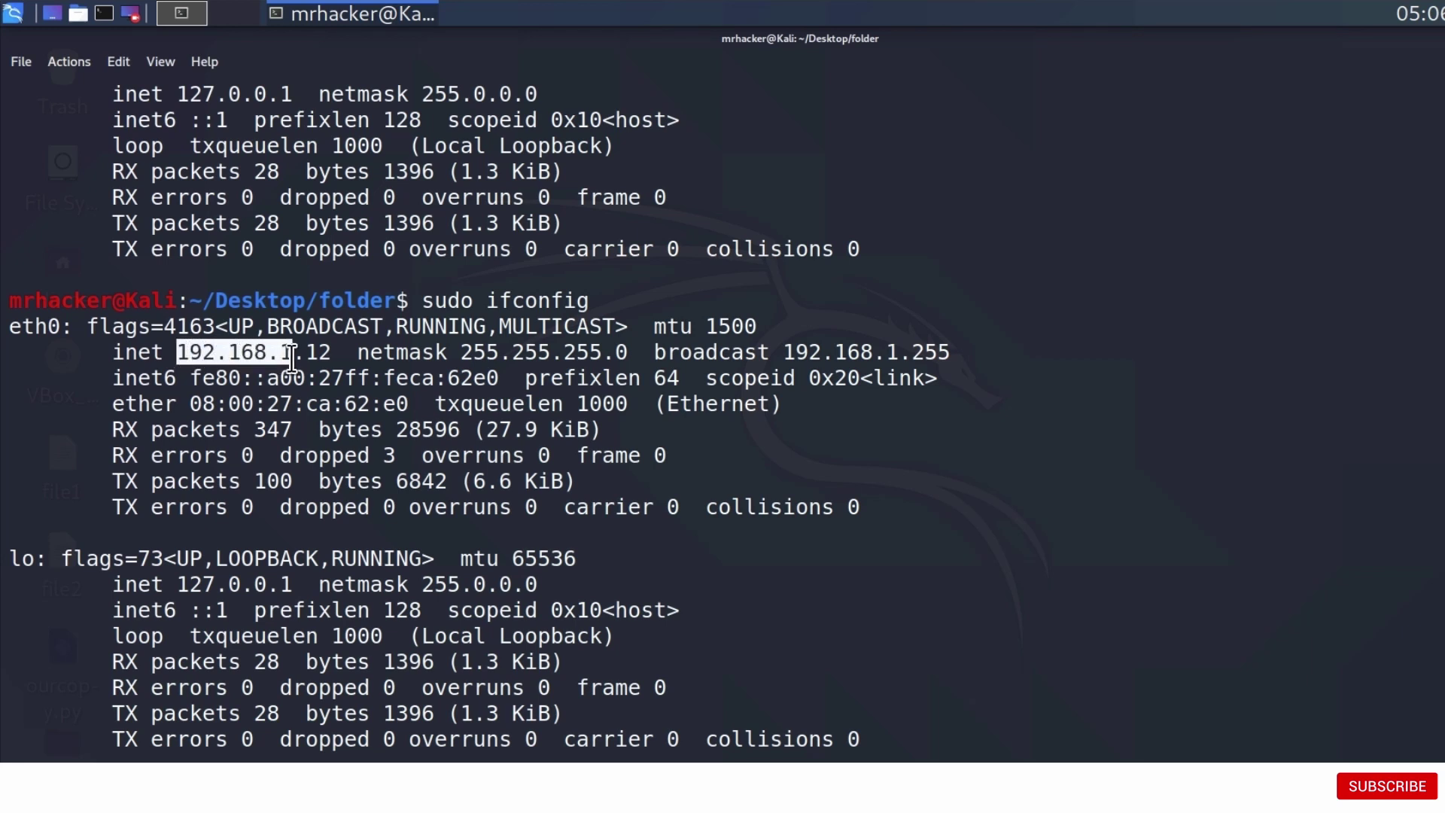
left_click(277, 398)
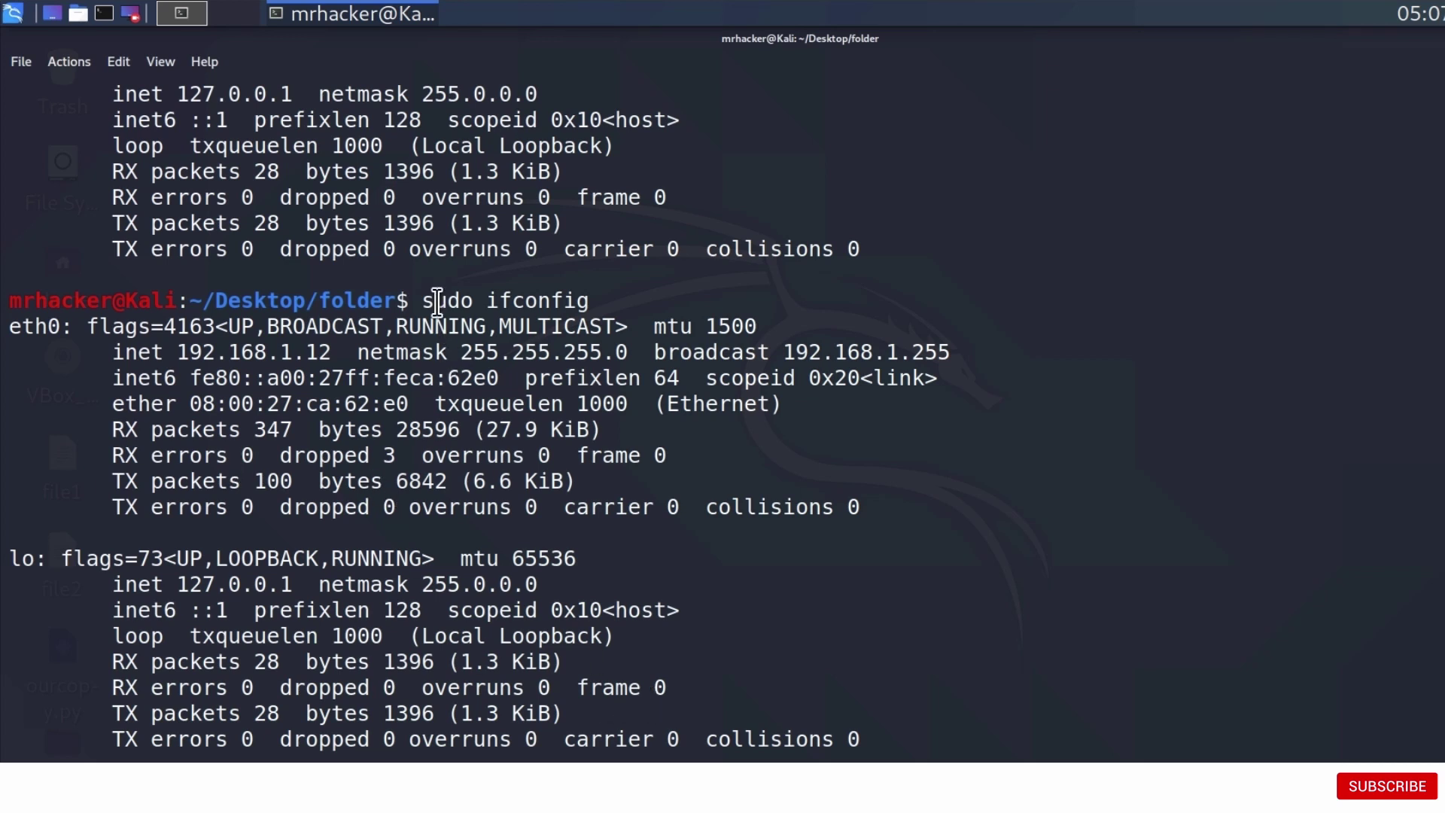
- Highlight 'sudo' and 'ifconfig' in the earlier command, then clear the selection
left_click_drag(417, 301, 472, 300)
left_click_drag(489, 300, 592, 301)
left_click(477, 300)
scroll(433, 299, "down", 1)
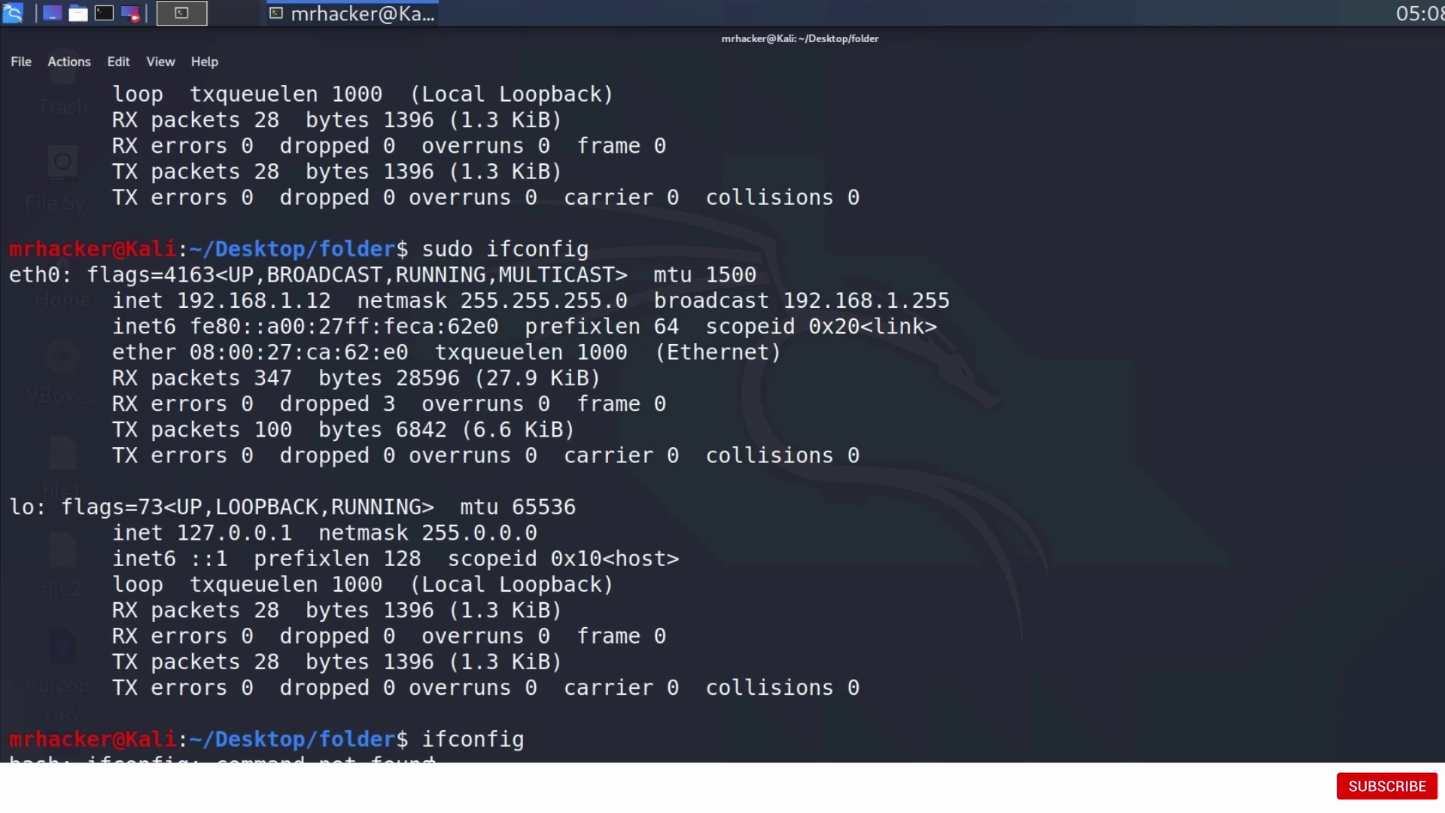
- Rerun 'sudo ifconfig', then run ifconfig inside a 'sudo su' root shell
key("Return")
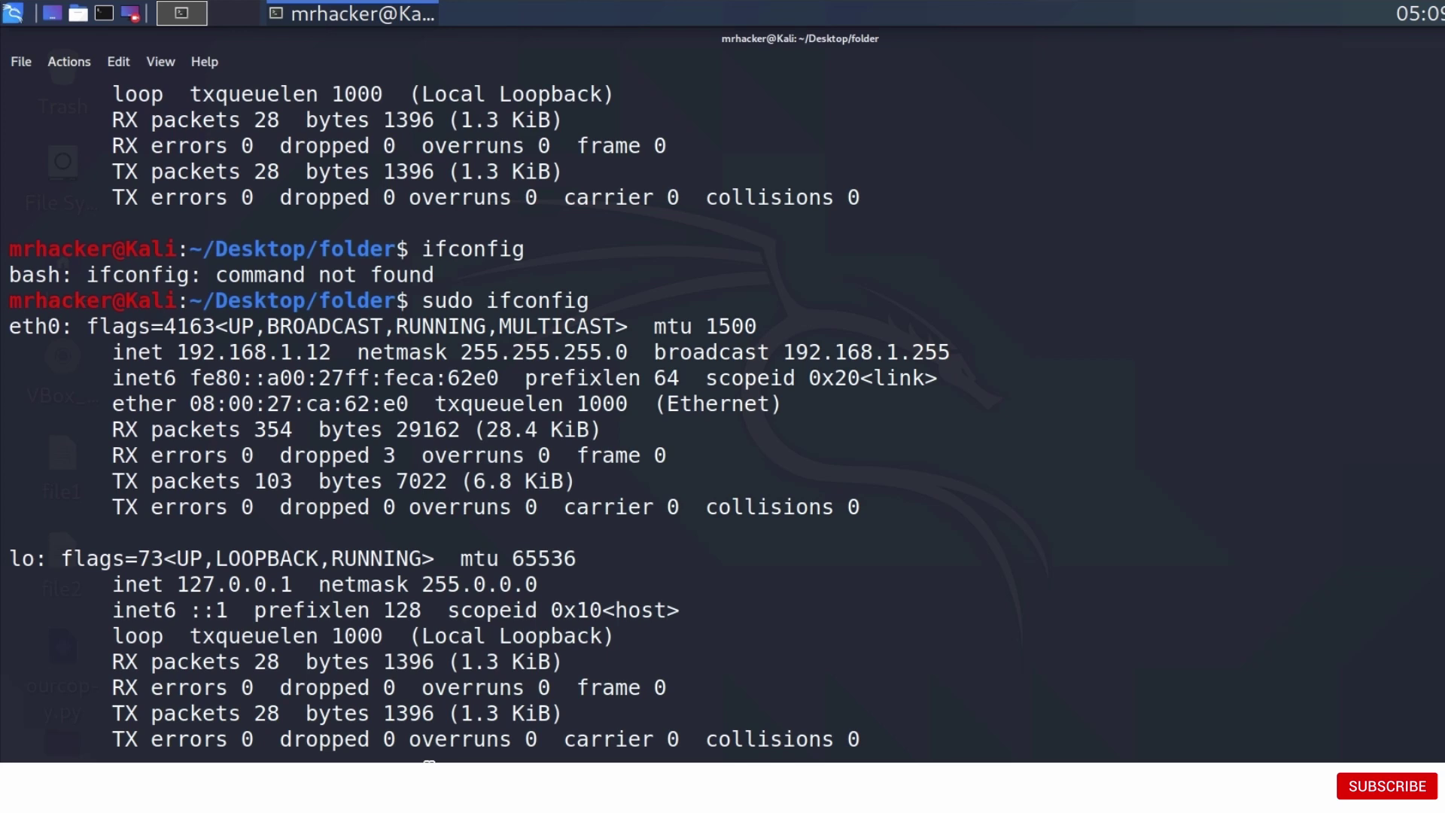
type("sudo su")
type("ifconfig")
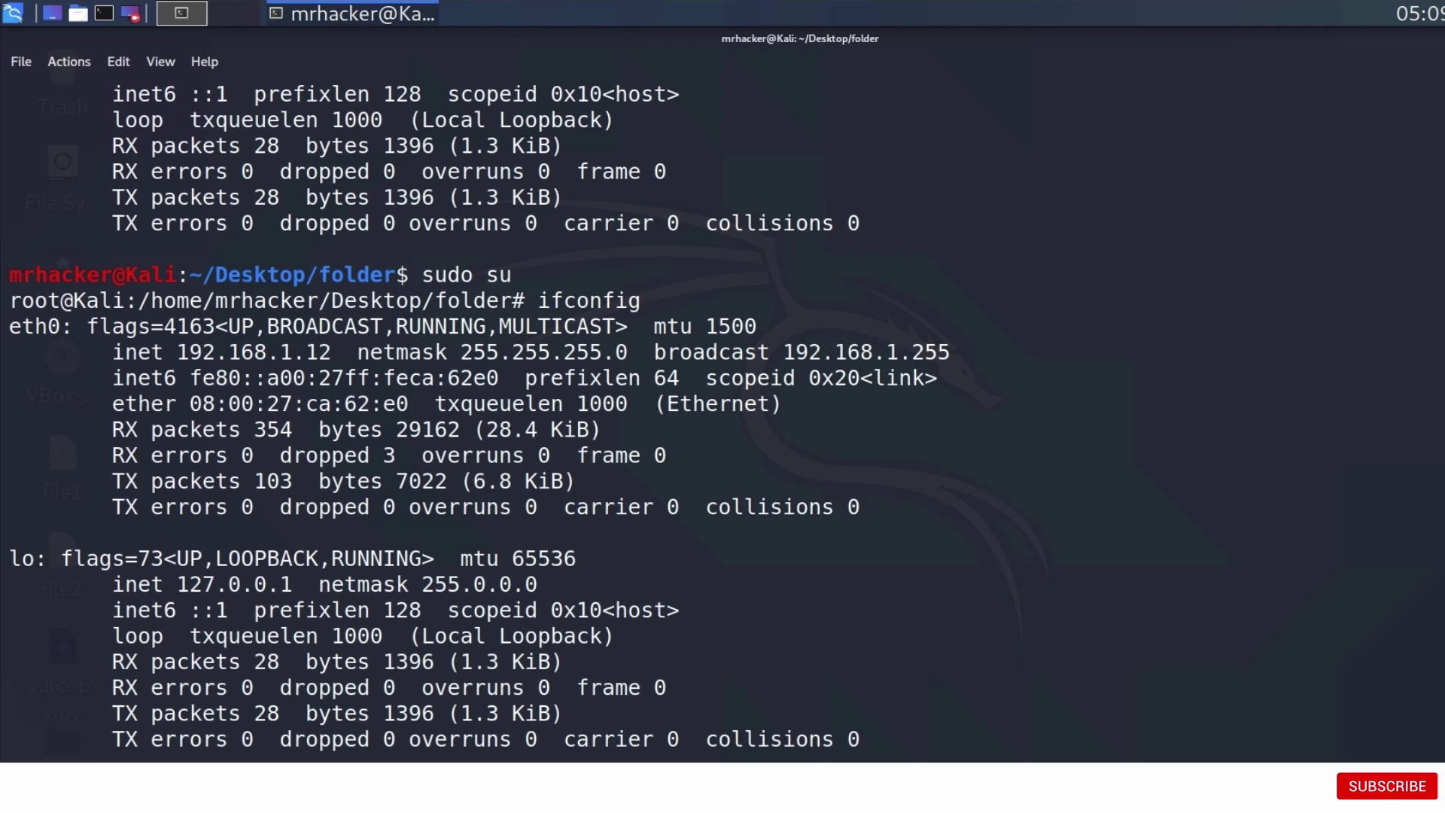
type("exit")
- Exit the root shell and enter 'sudo touch file1' as the normal user
key("Return")
type("sudo touch file1")
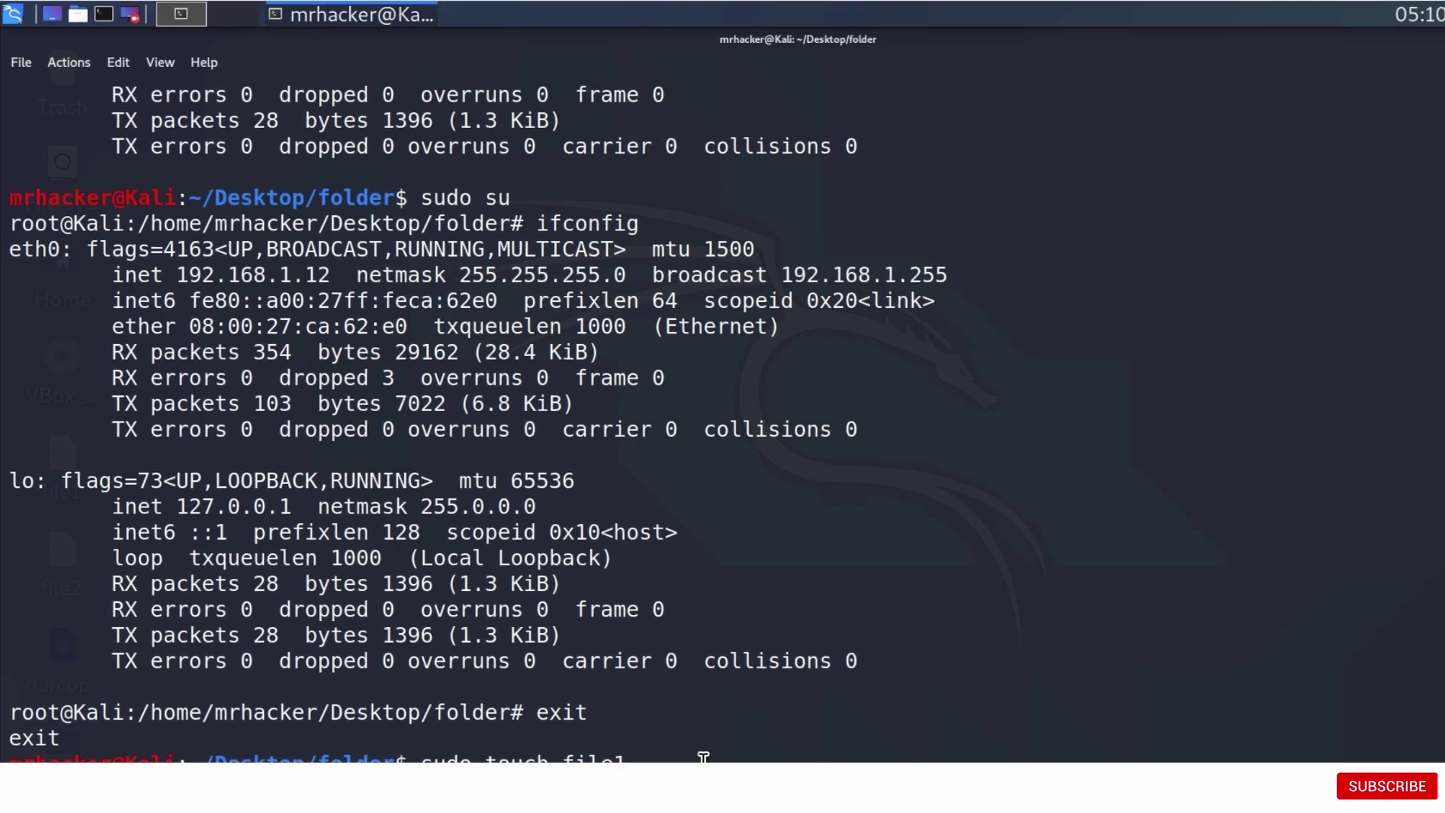
type("sudo nano file1")
- Write 'Hello There' into file1 with 'sudo nano', save it, and exit nano
key("Return")
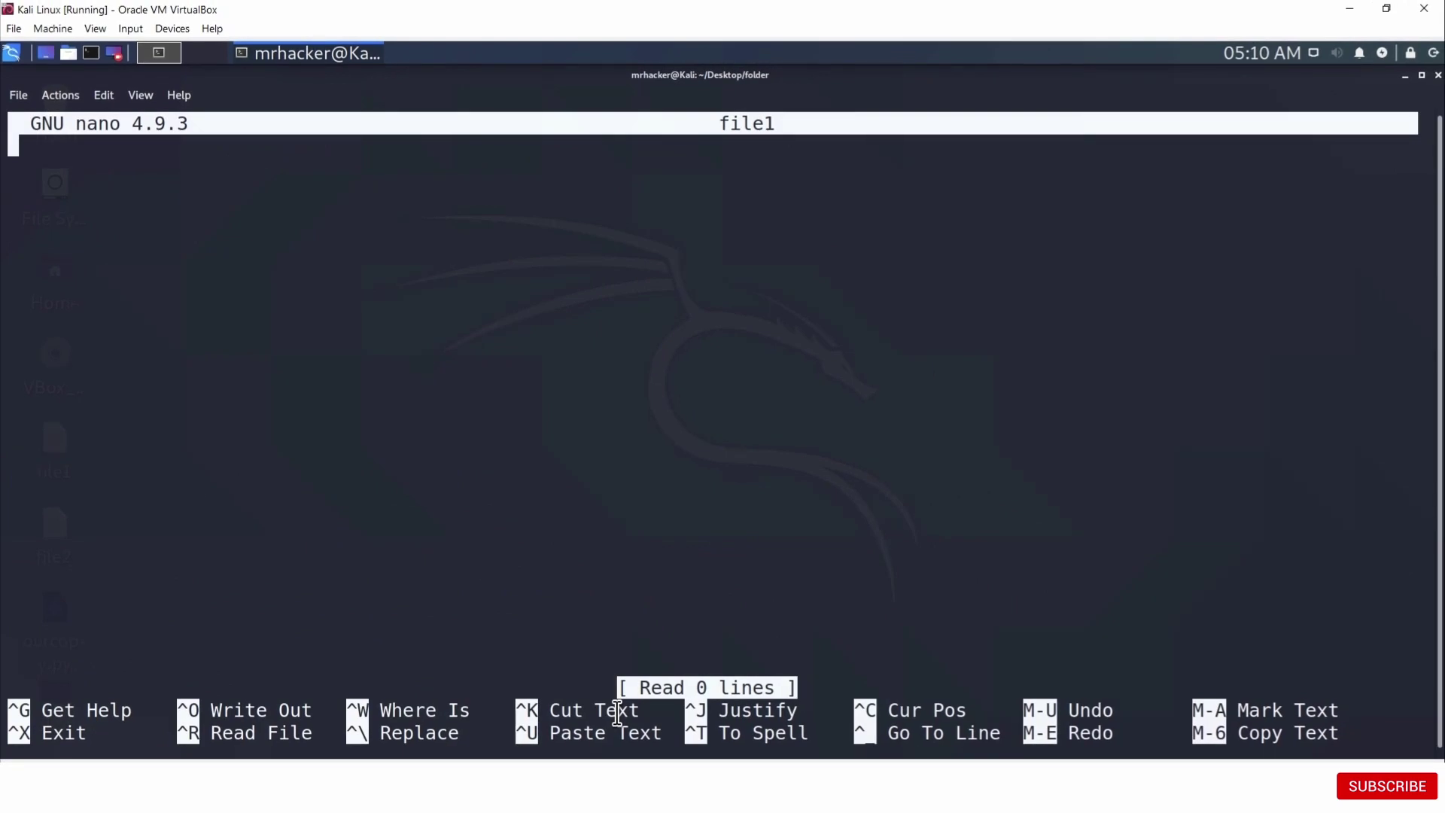
type("Hello There")
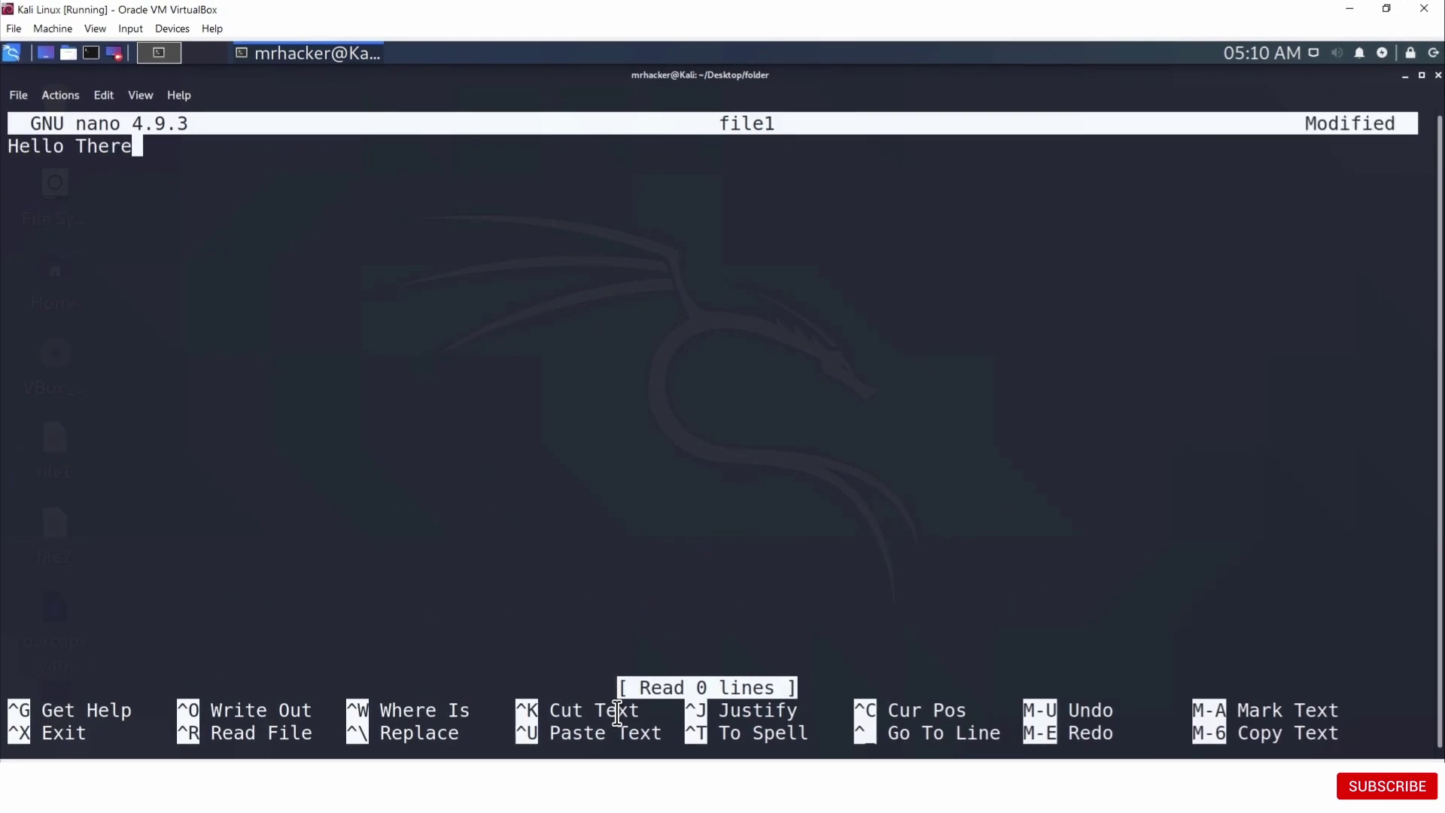
key("ctrl+o")
key("Return")
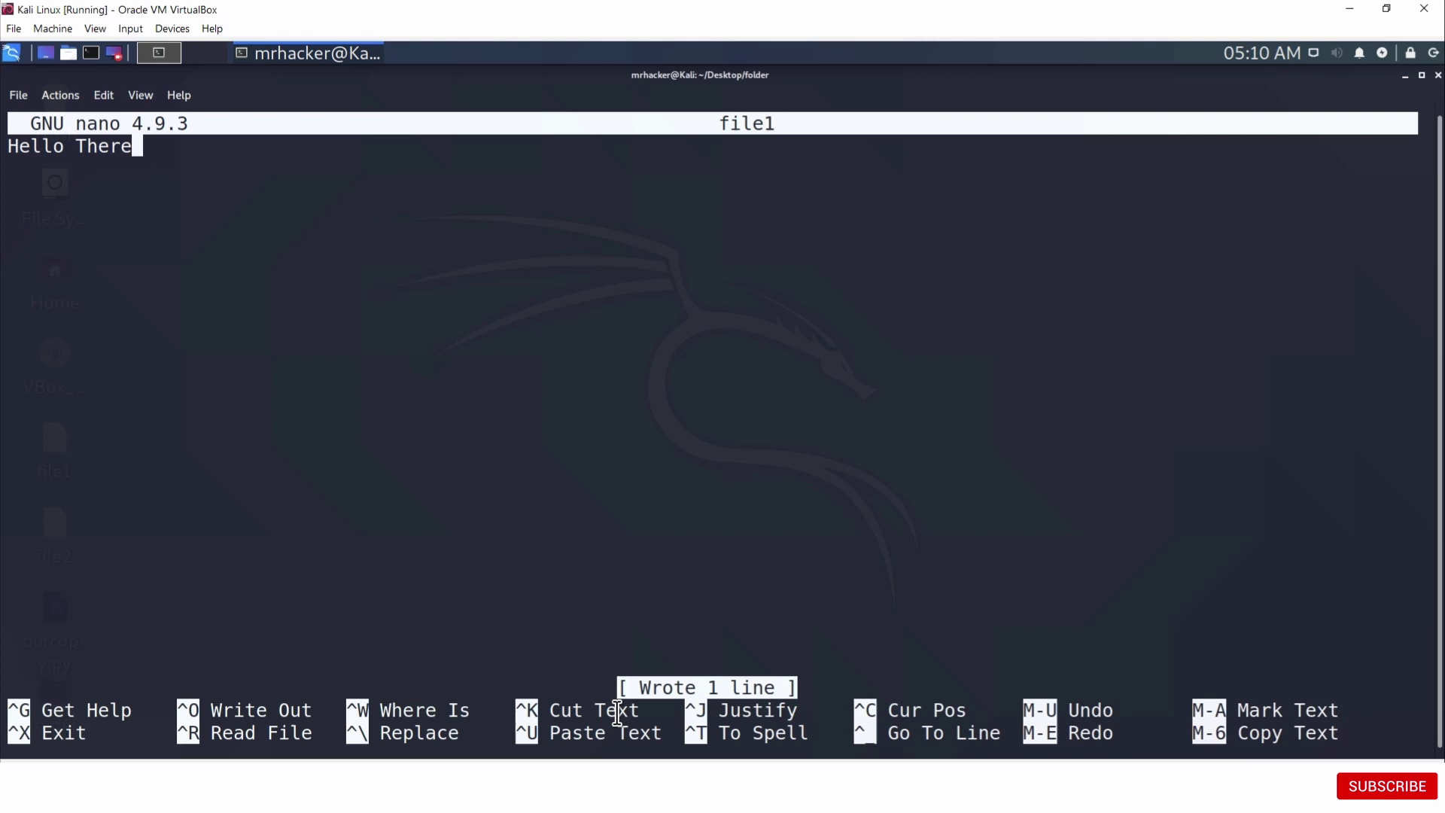
key("ctrl+x")
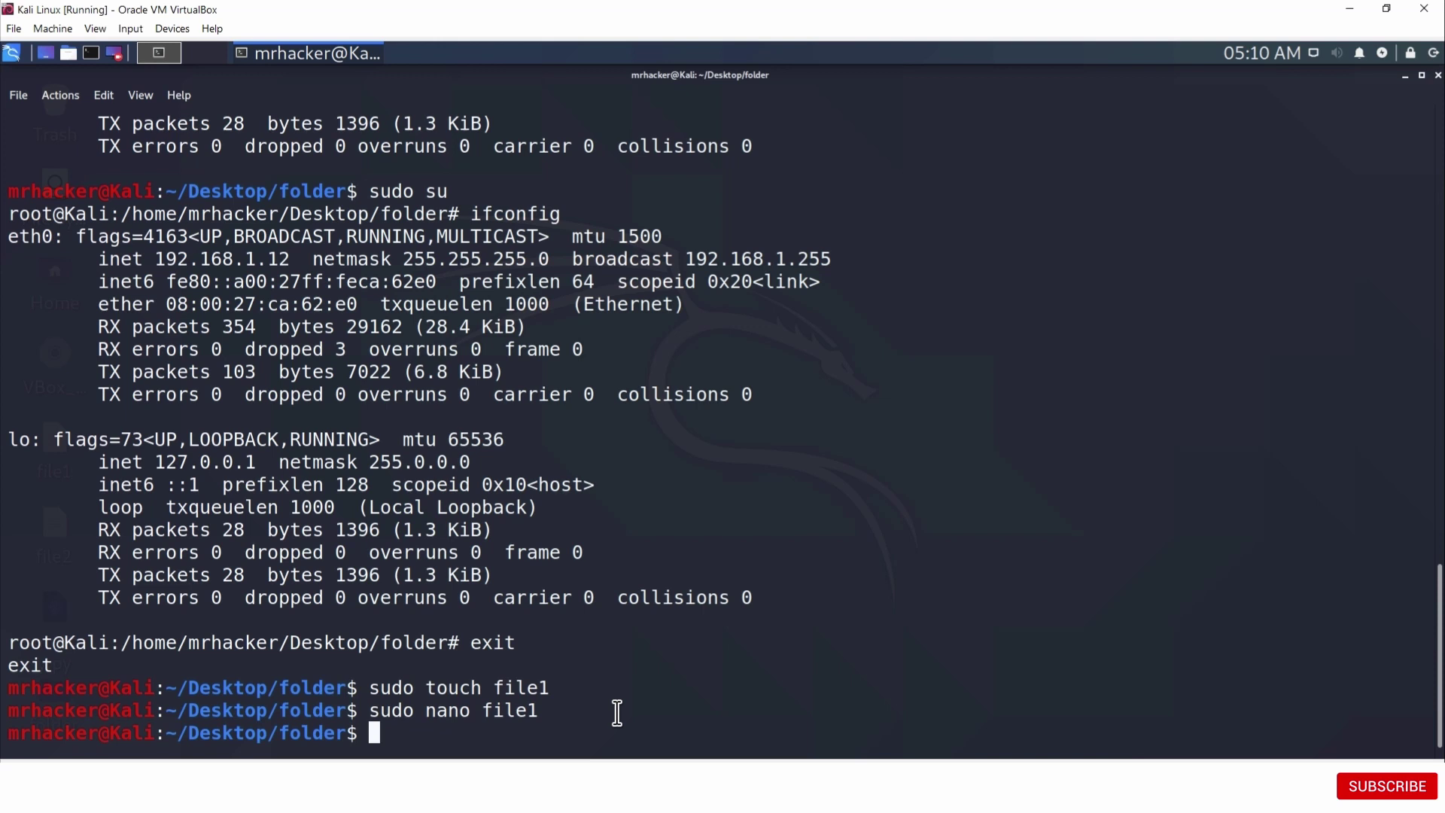
- Minimize the terminal, click the desktop, and restore the terminal from the taskbar
left_click(1404, 75)
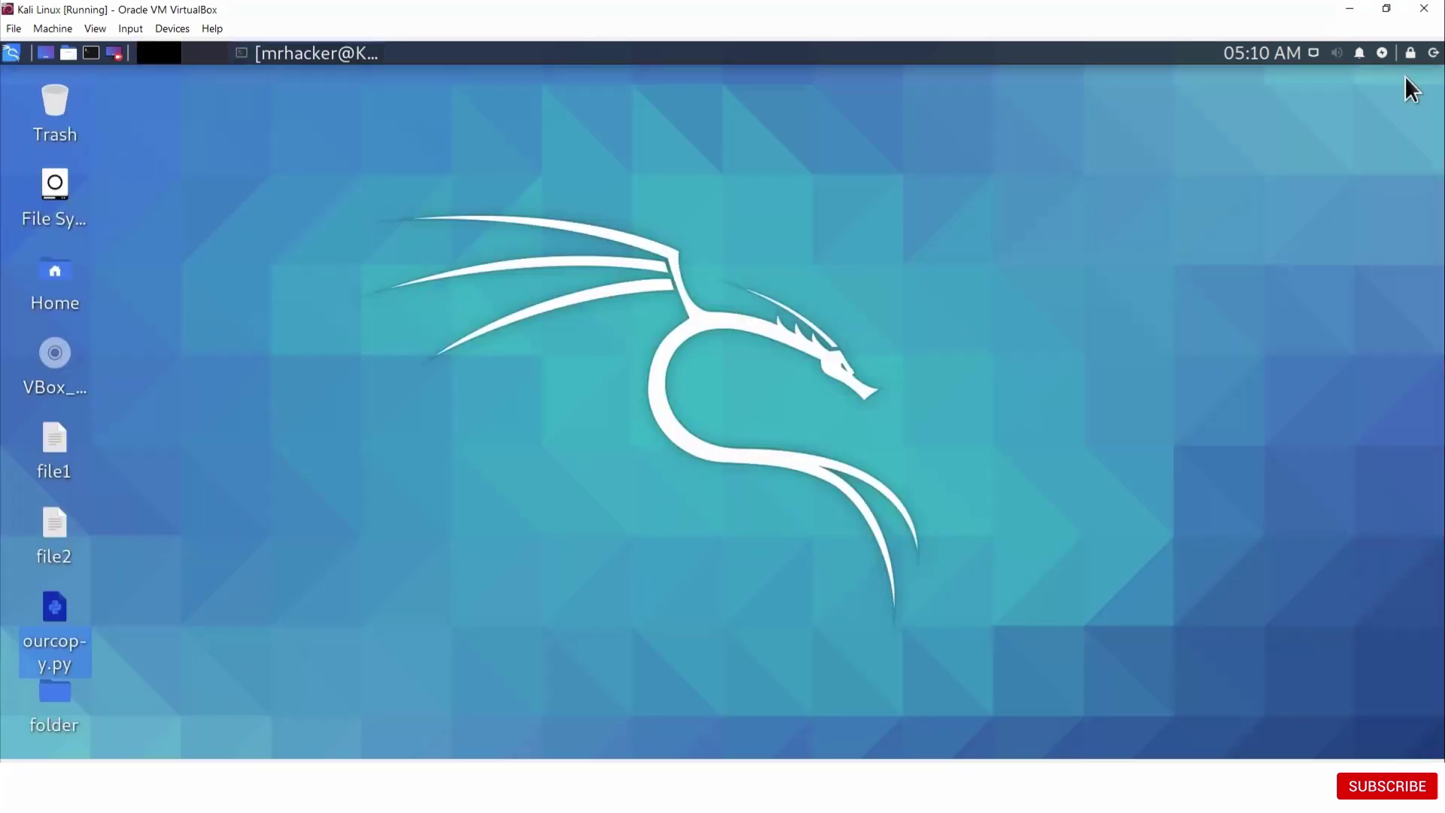
left_click(742, 451)
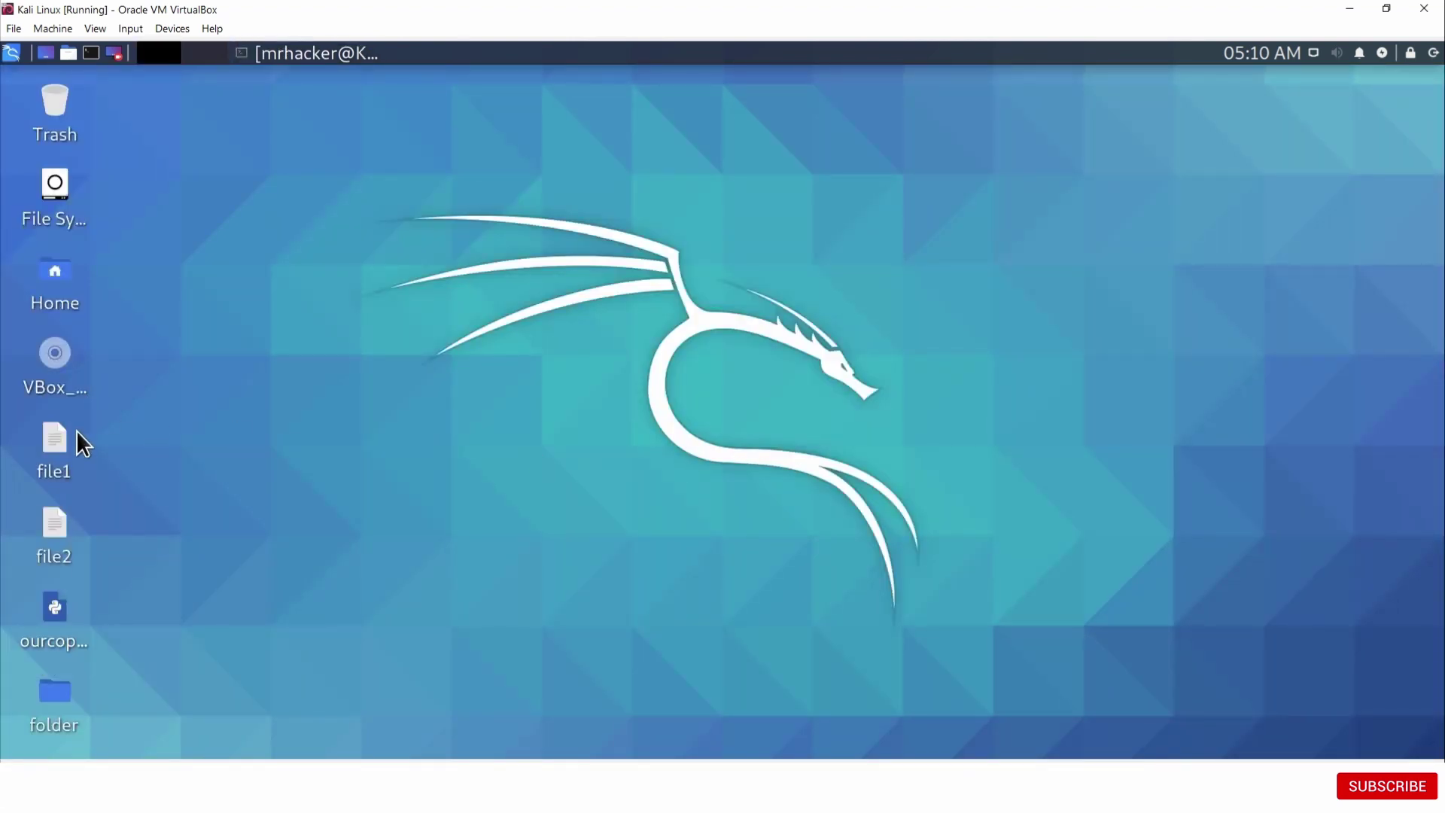
left_click(303, 52)
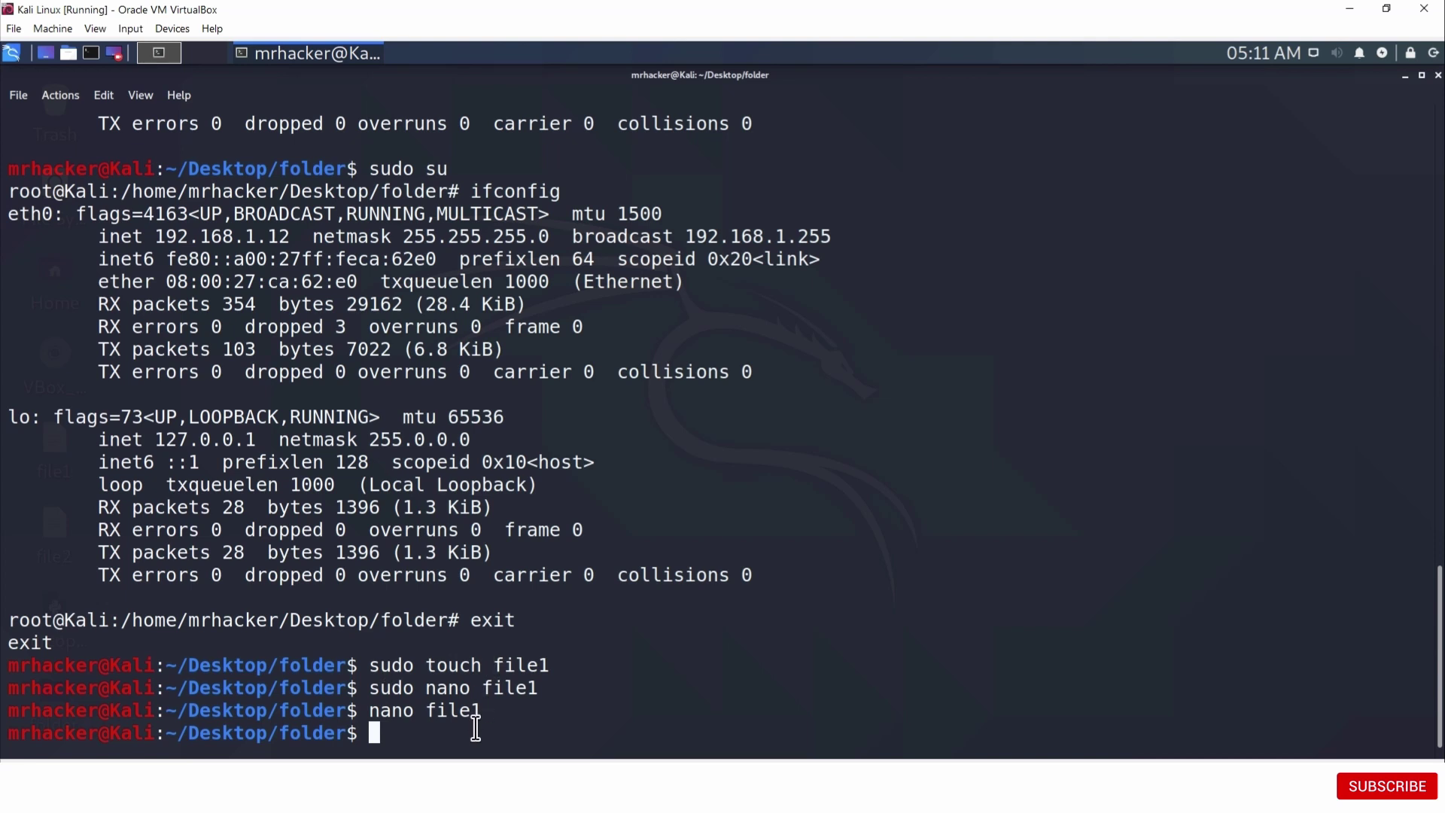
- Edit file1 in nano as the normal user; saving fails with 'Permission denied'
key("Up")
key("Return")
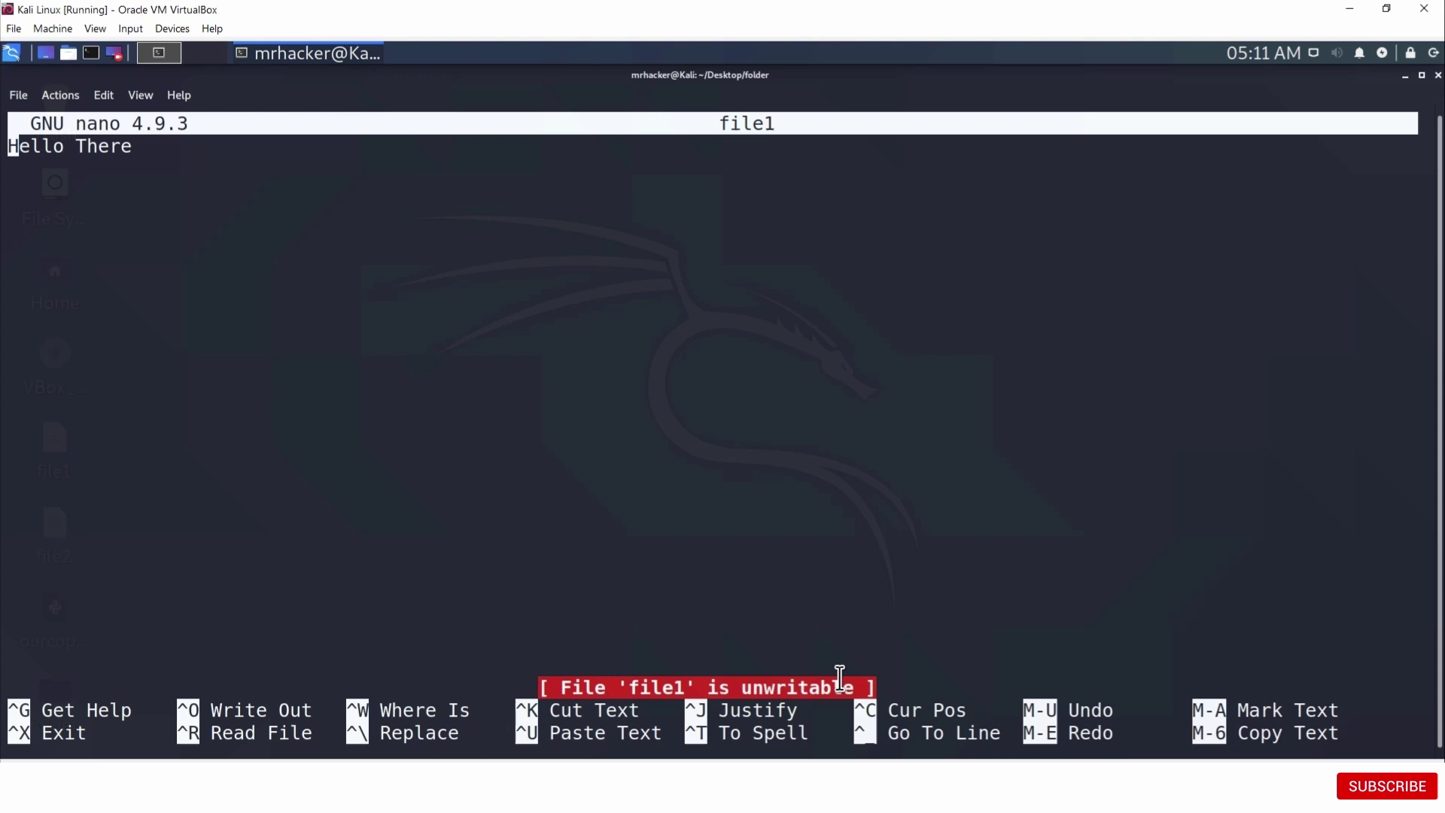
type("dajksfjafsd")
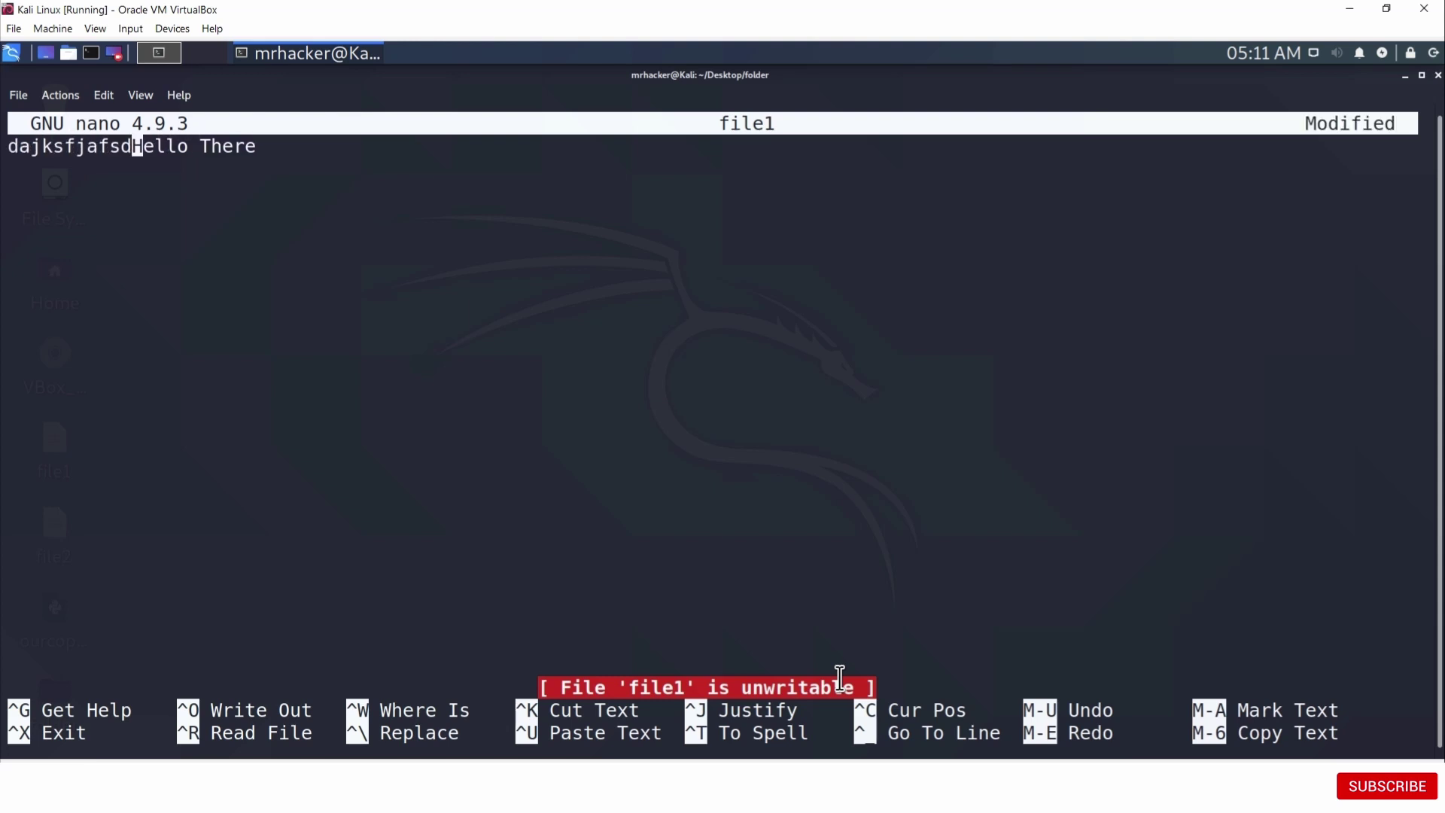
key("ctrl+o")
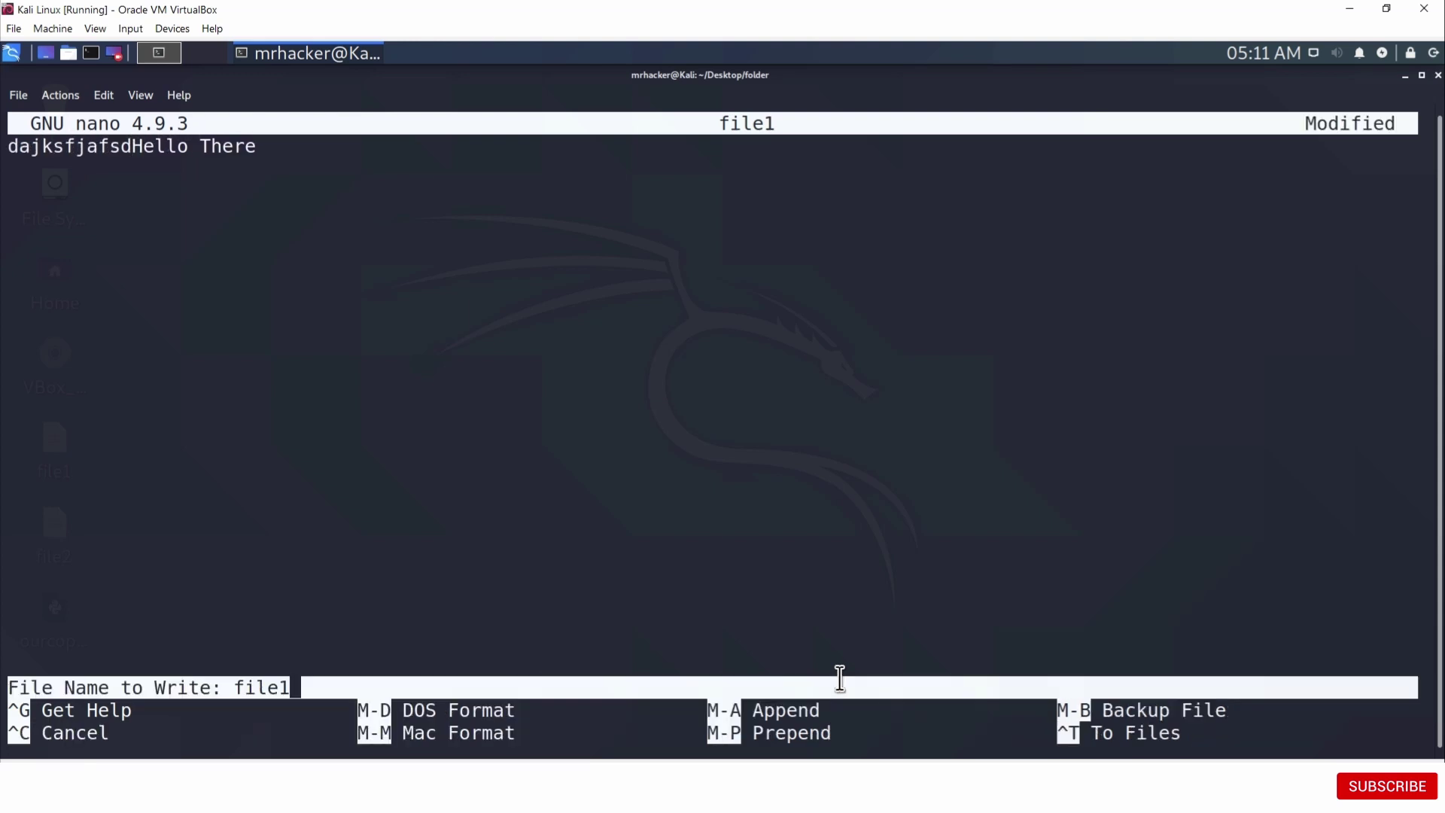
key("Return")
key("ctrl+x")
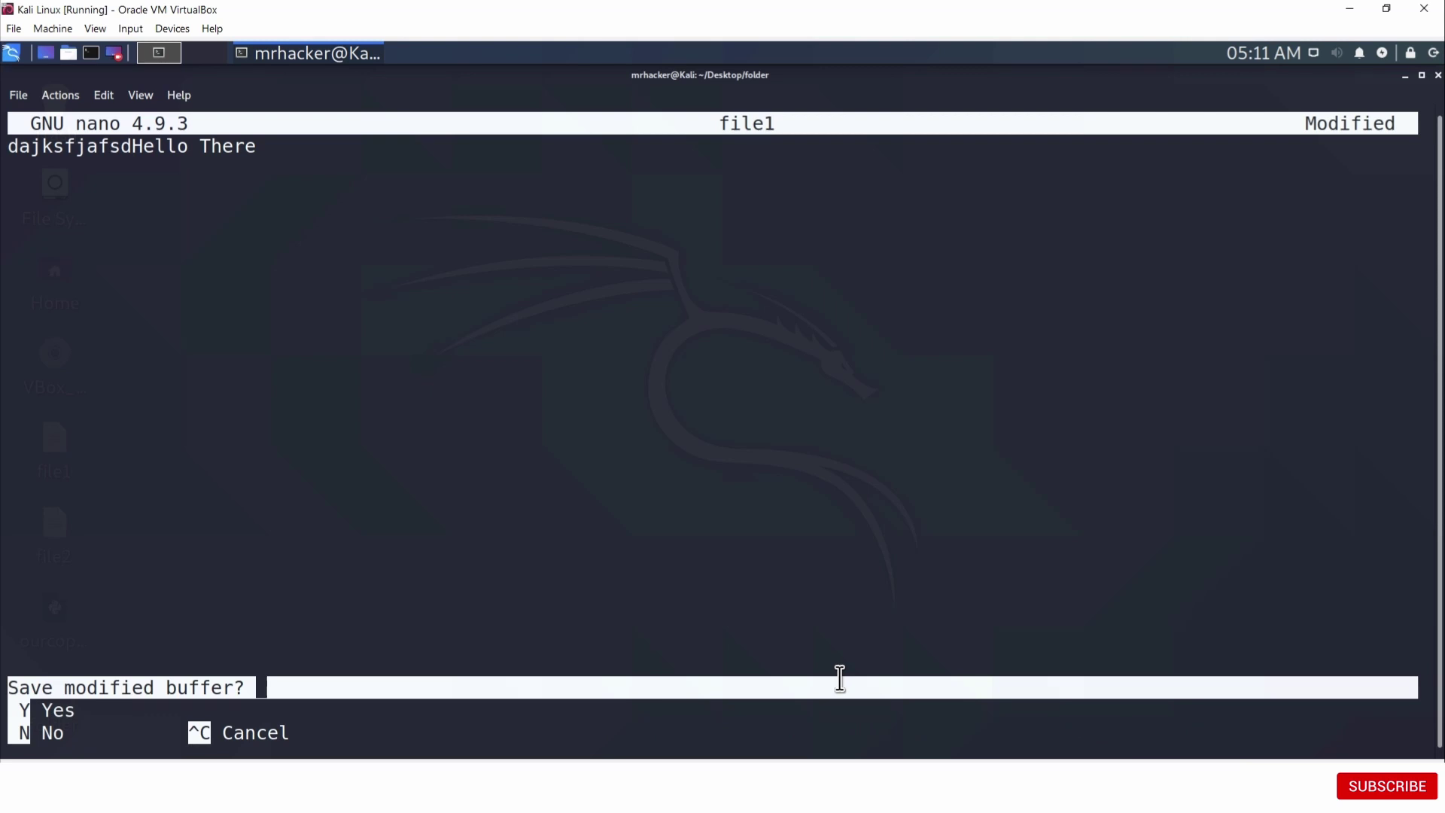
key("y")
key("Return")
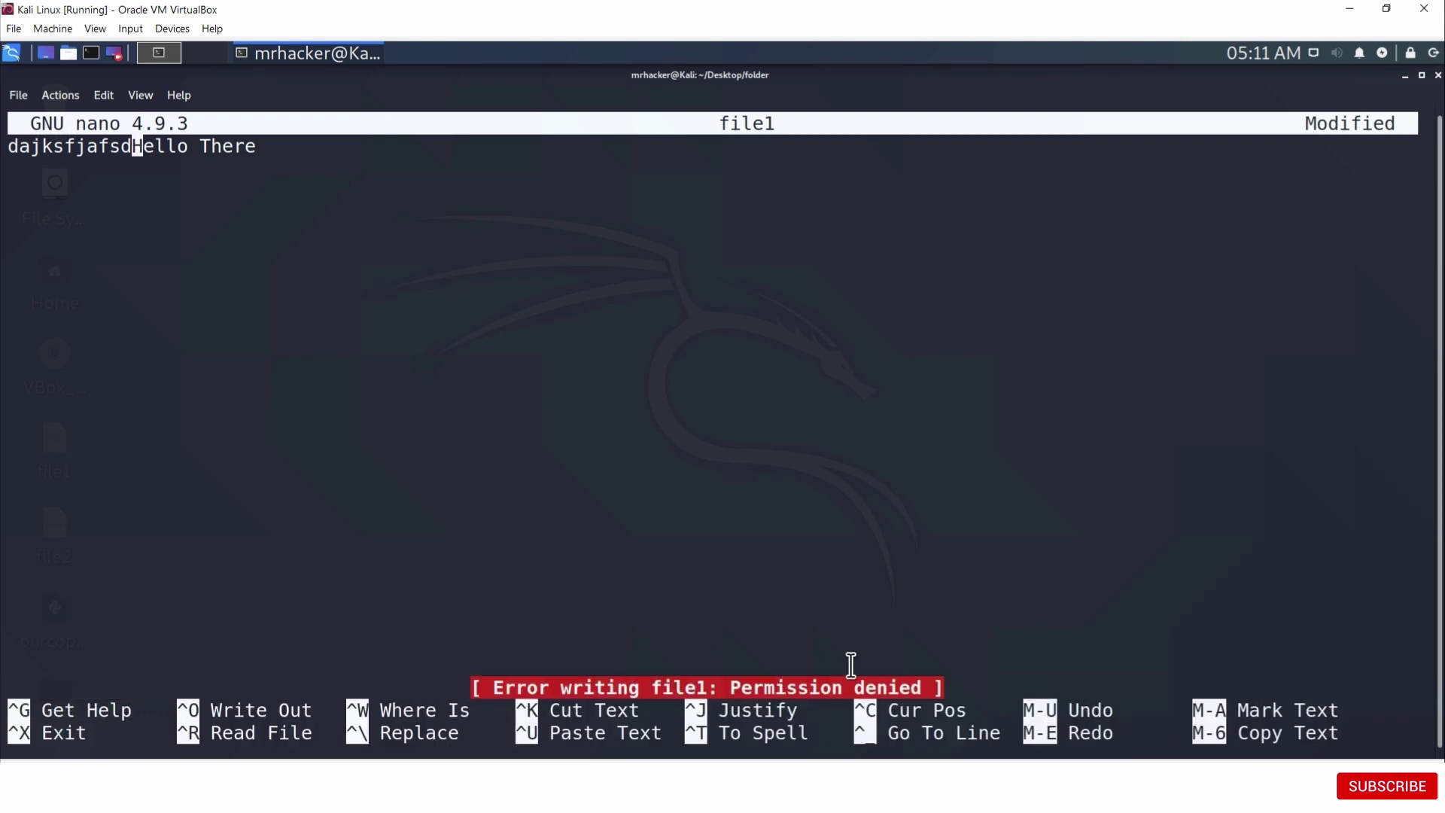
- Close that terminal window and open a new terminal in the Desktop folder
left_click(1437, 76)
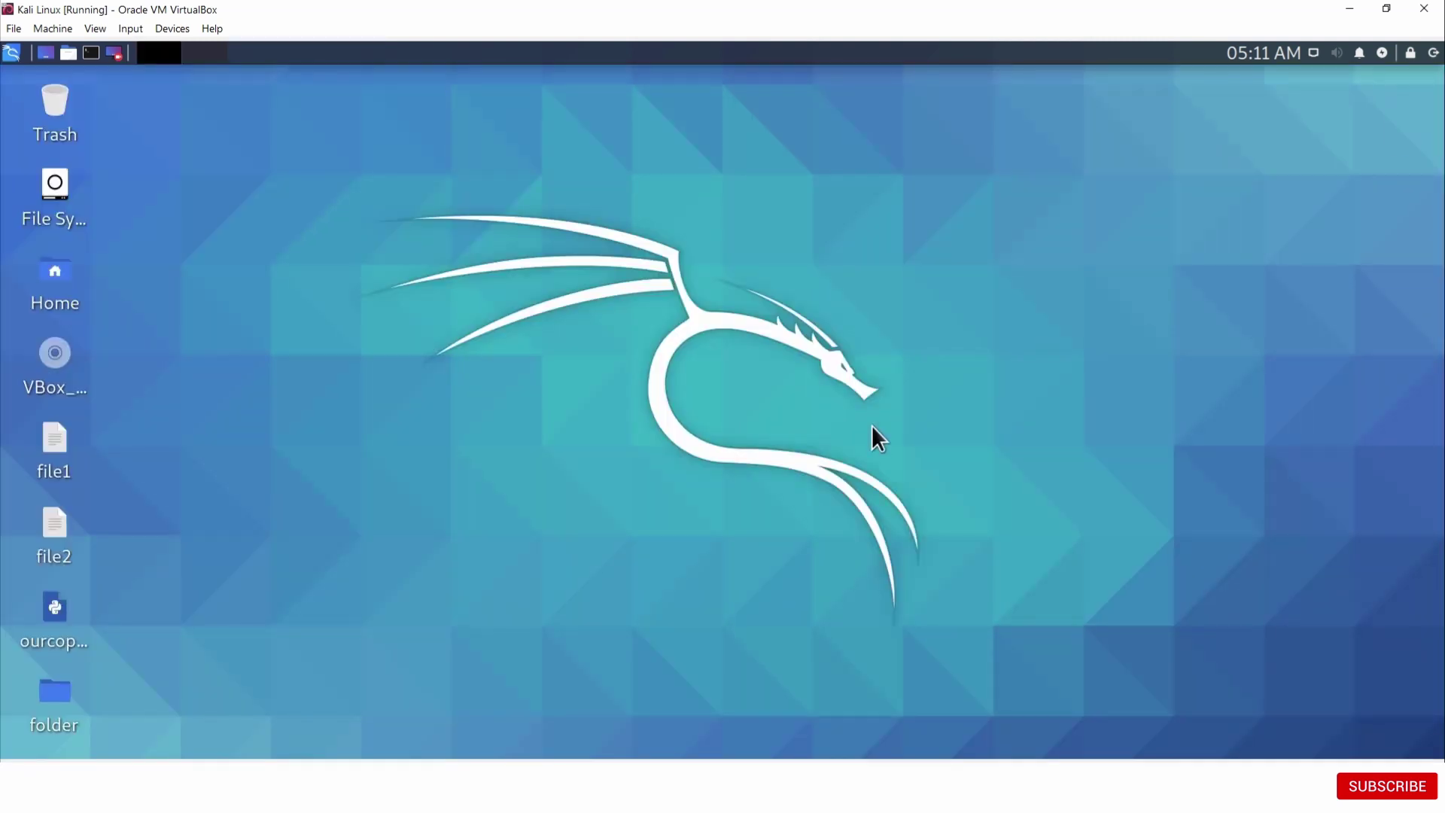
right_click(695, 413)
left_click(773, 585)
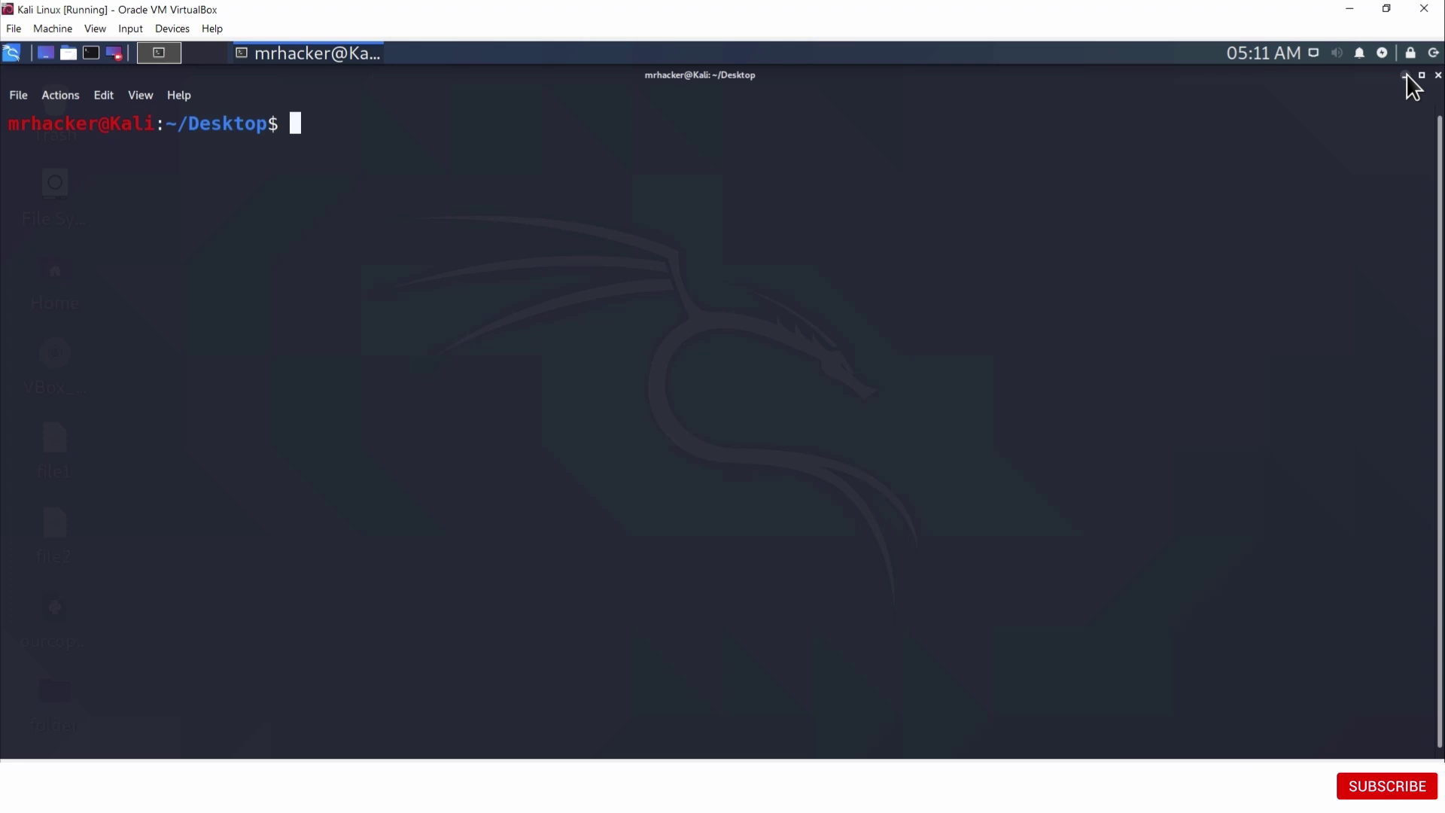
type("sudo")
type(" nano file1")
- Open file1 with sudo nano and the sudo password, showing 'Today is a really good day'
key("Return")
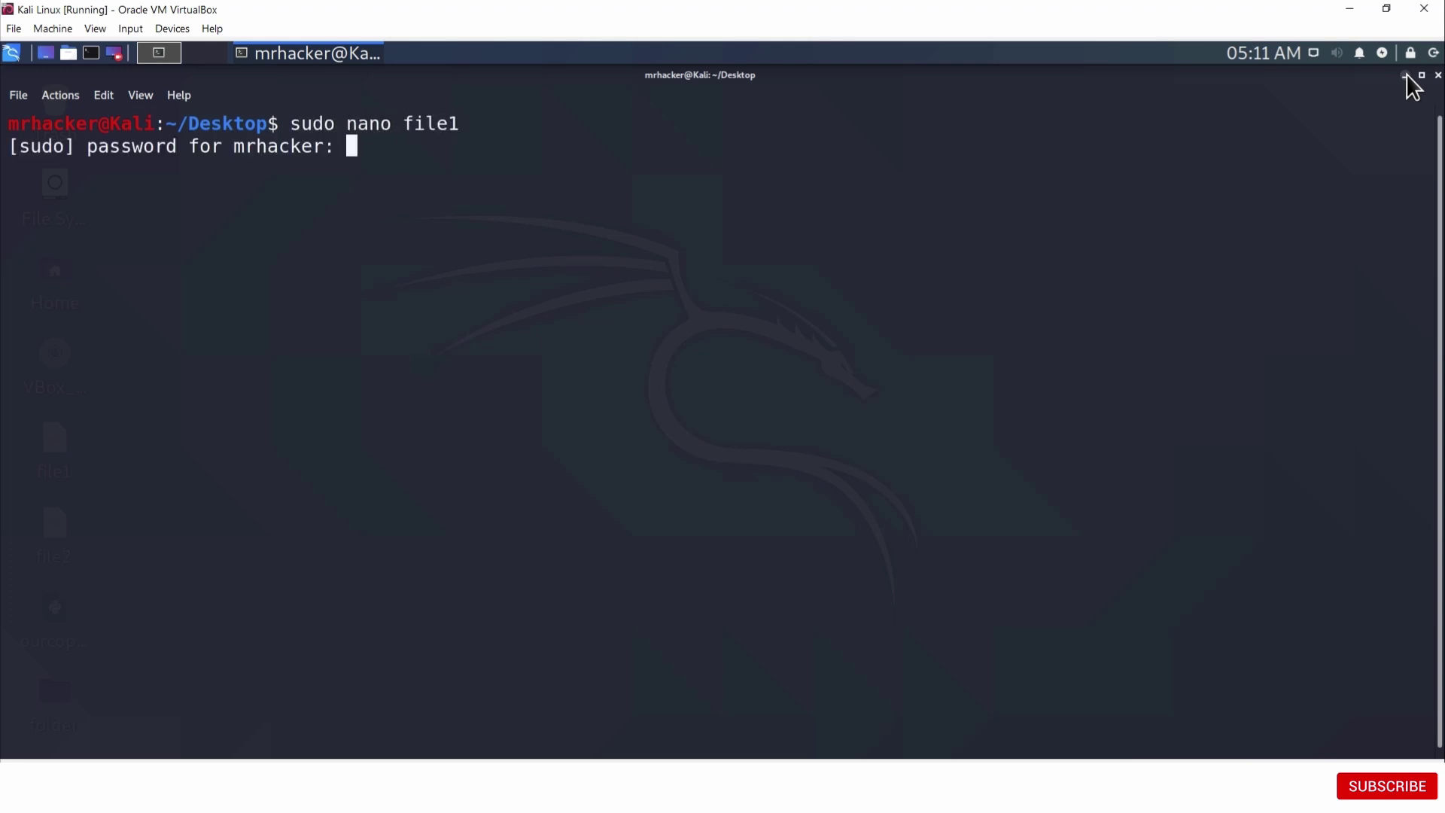
key("Return")
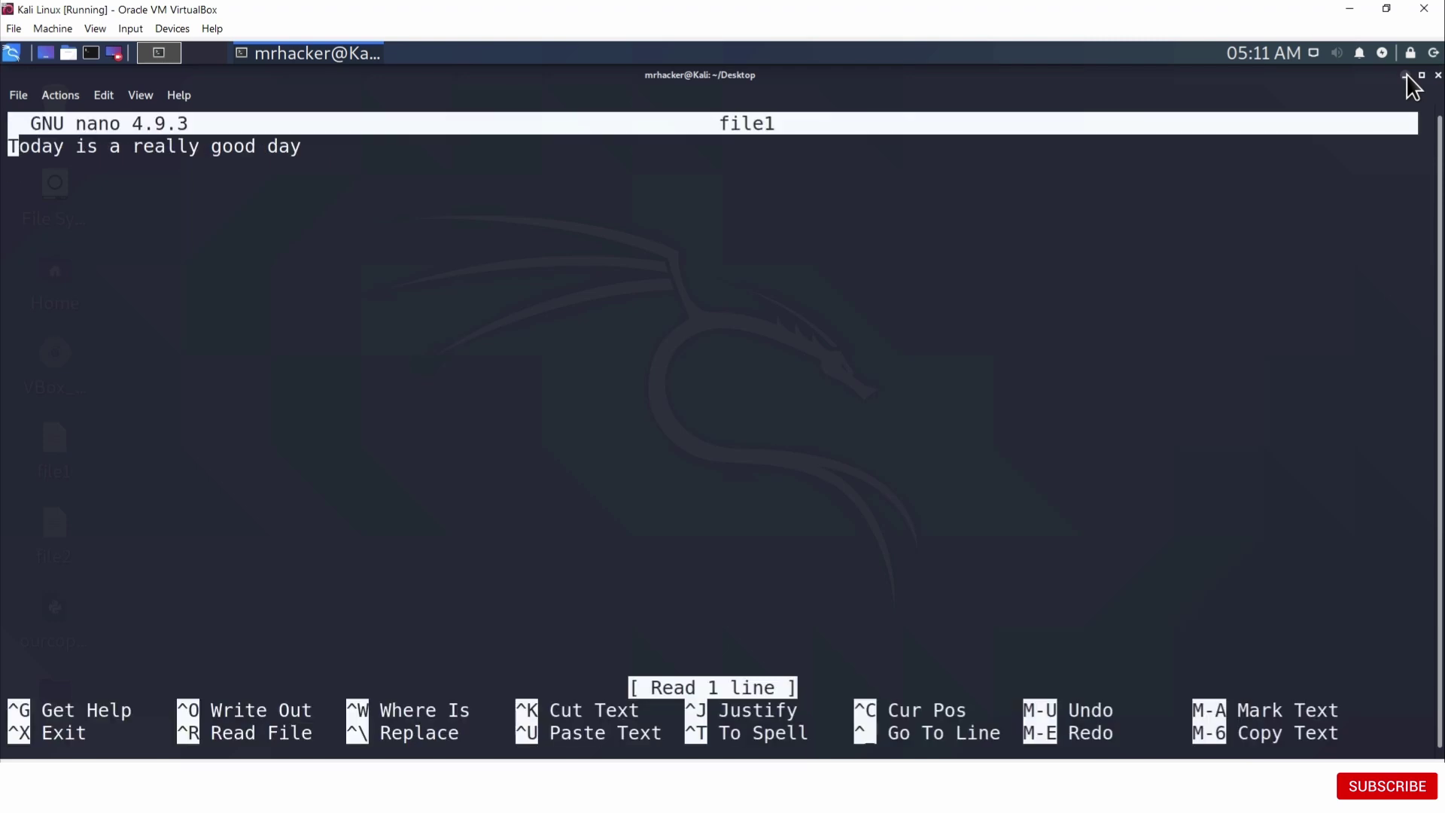
key("Down")
key("Up")
- Quit nano and go up two levels into /home, listing the home folder on the way
key("ctrl+x")
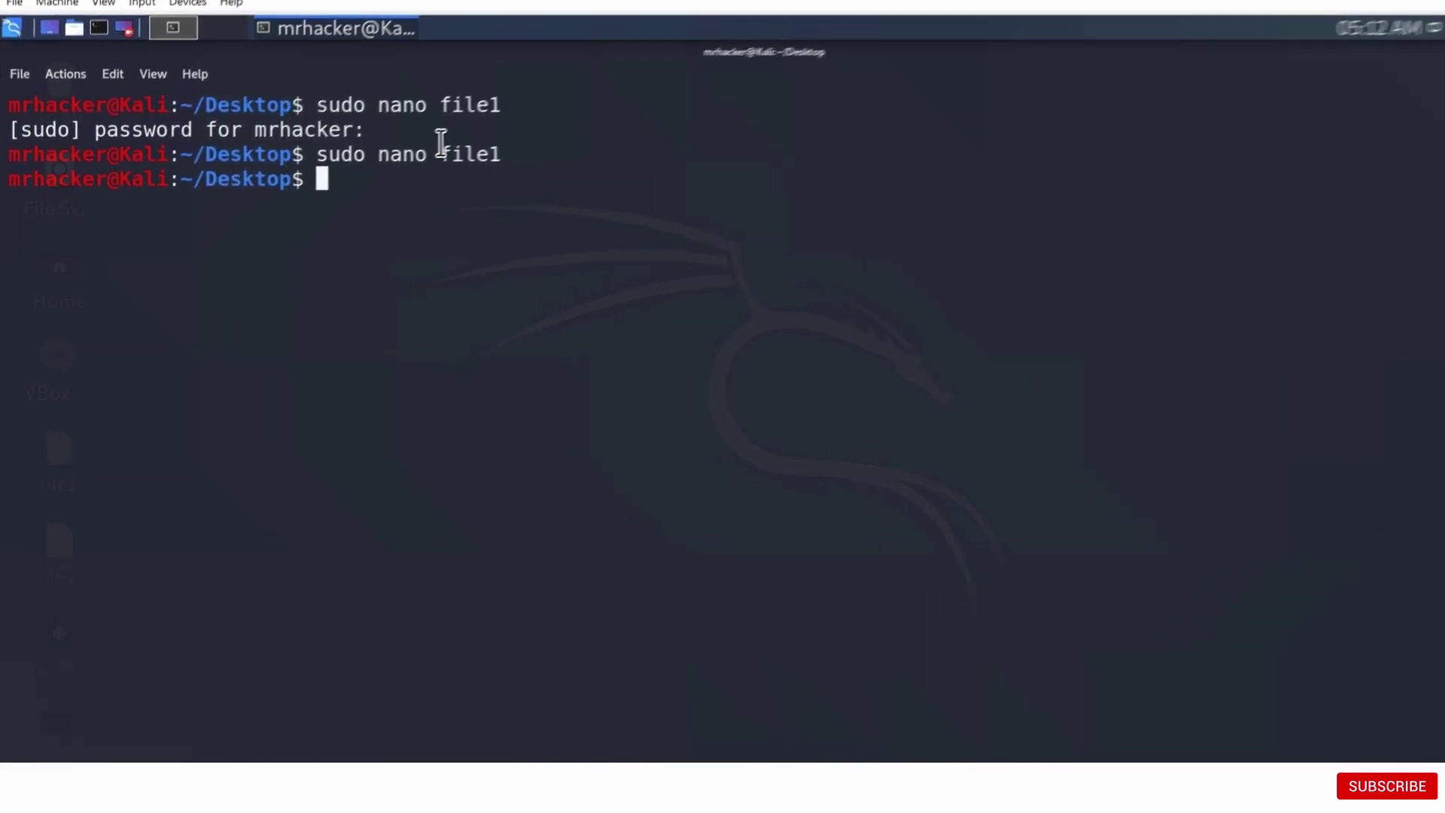
type("clear")
key("Return")
type("sudo su")
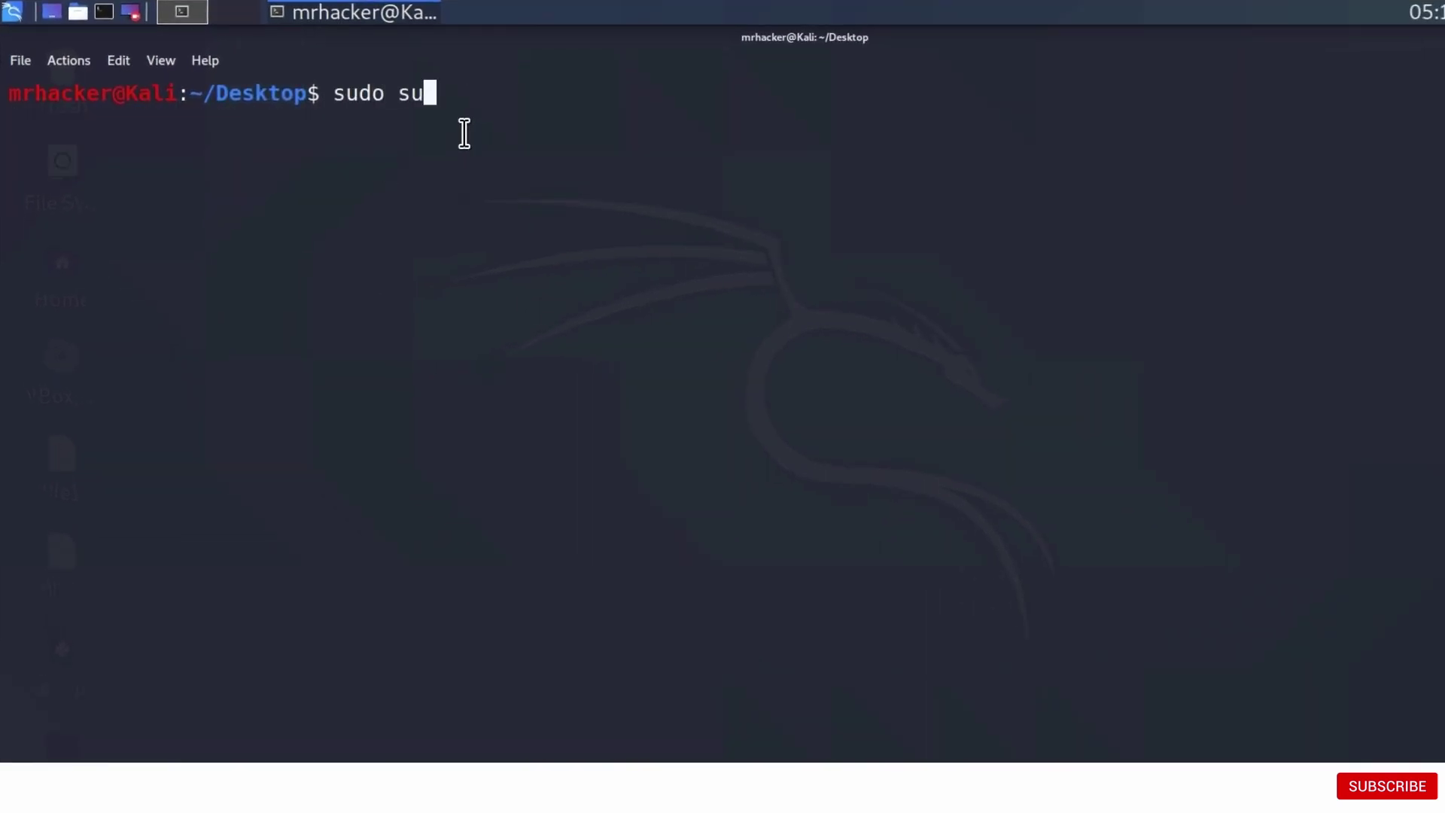
key("BackSpace")
key("BackSpace")
key("BackSpace")
key("BackSpace")
type("c")
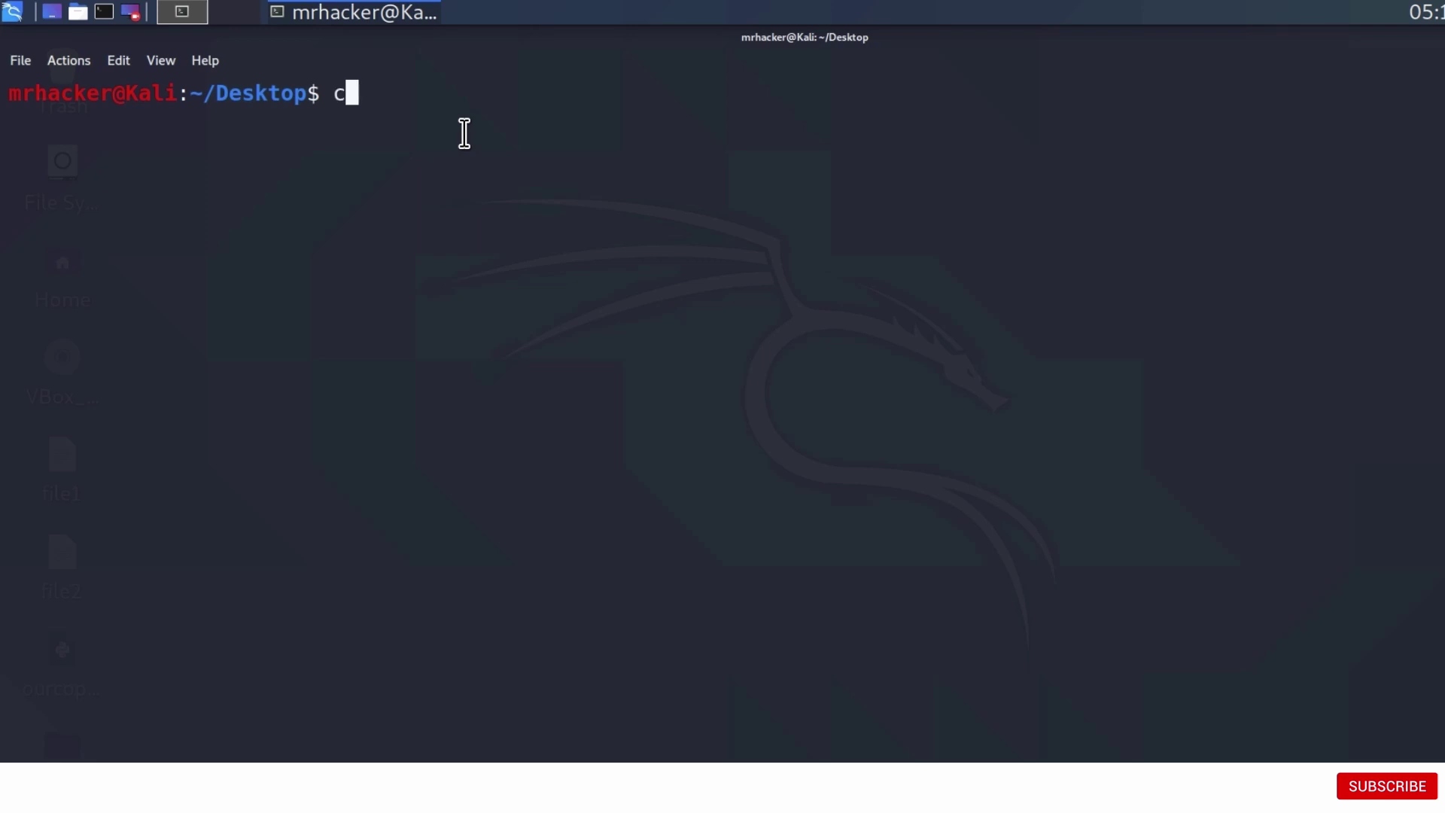
type("d ..")
key("Return")
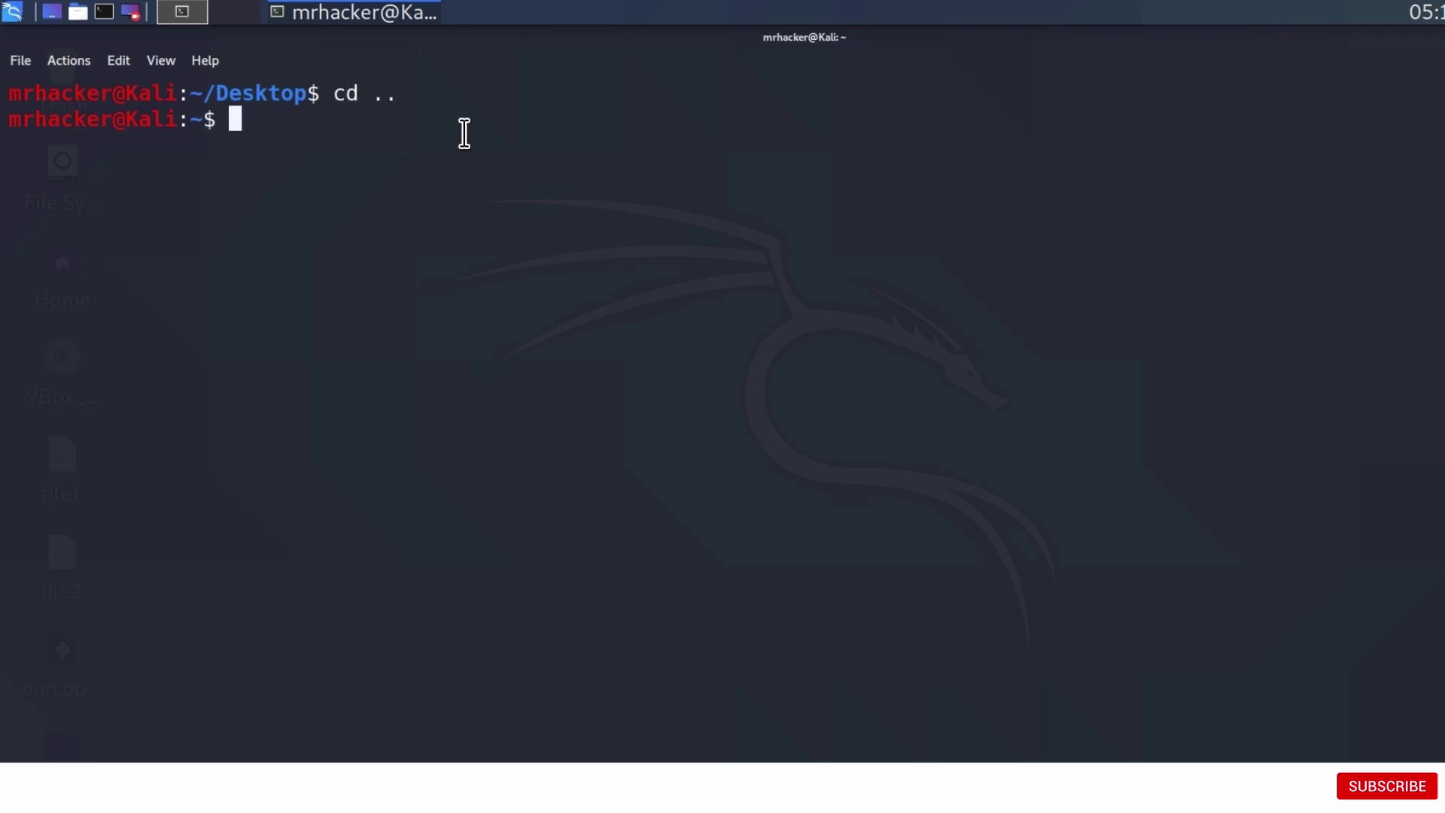
type("ls")
key("Return")
type("cd ..")
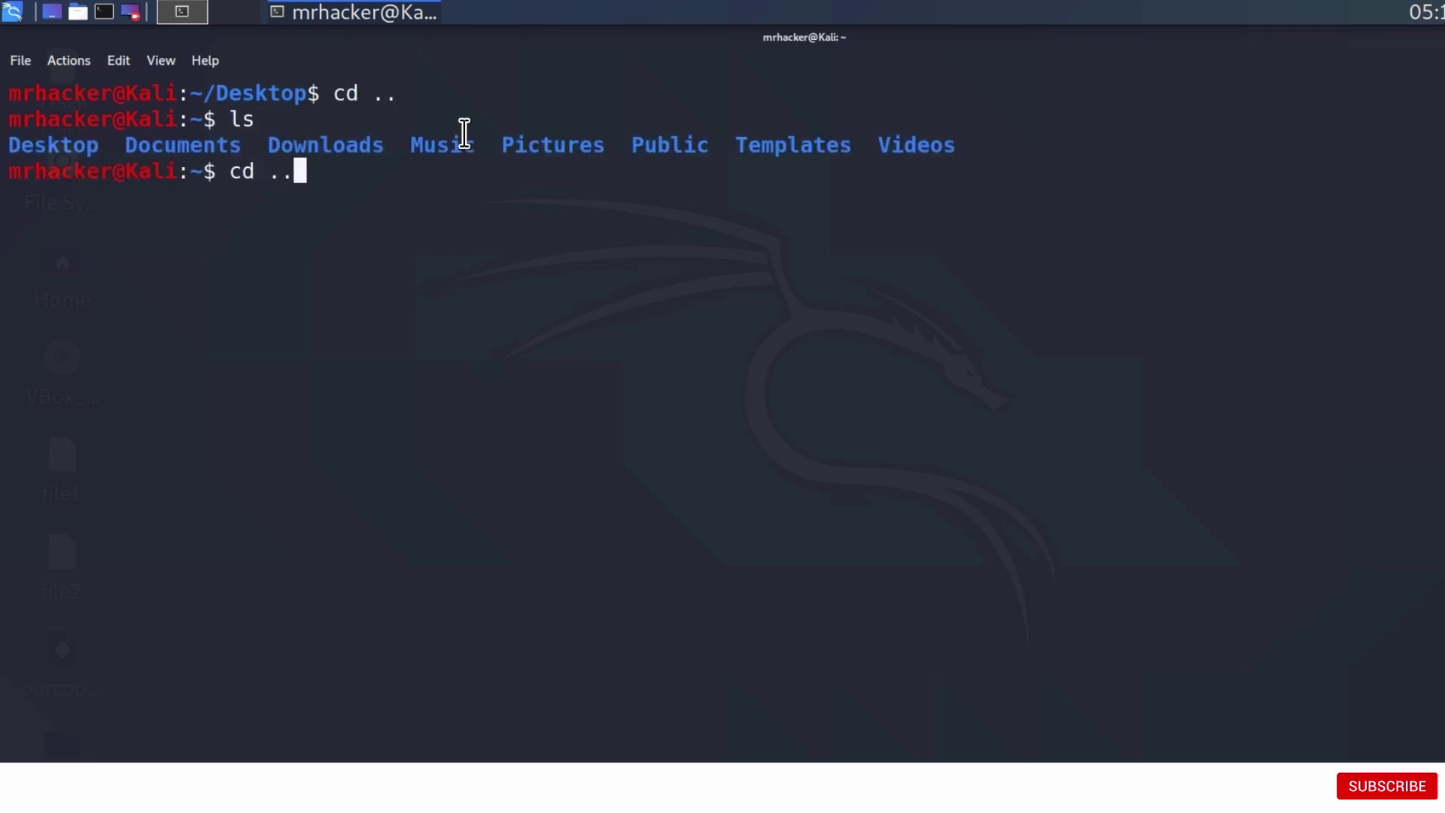
key("Return")
type("ls")
key("Return")
type("sudo")
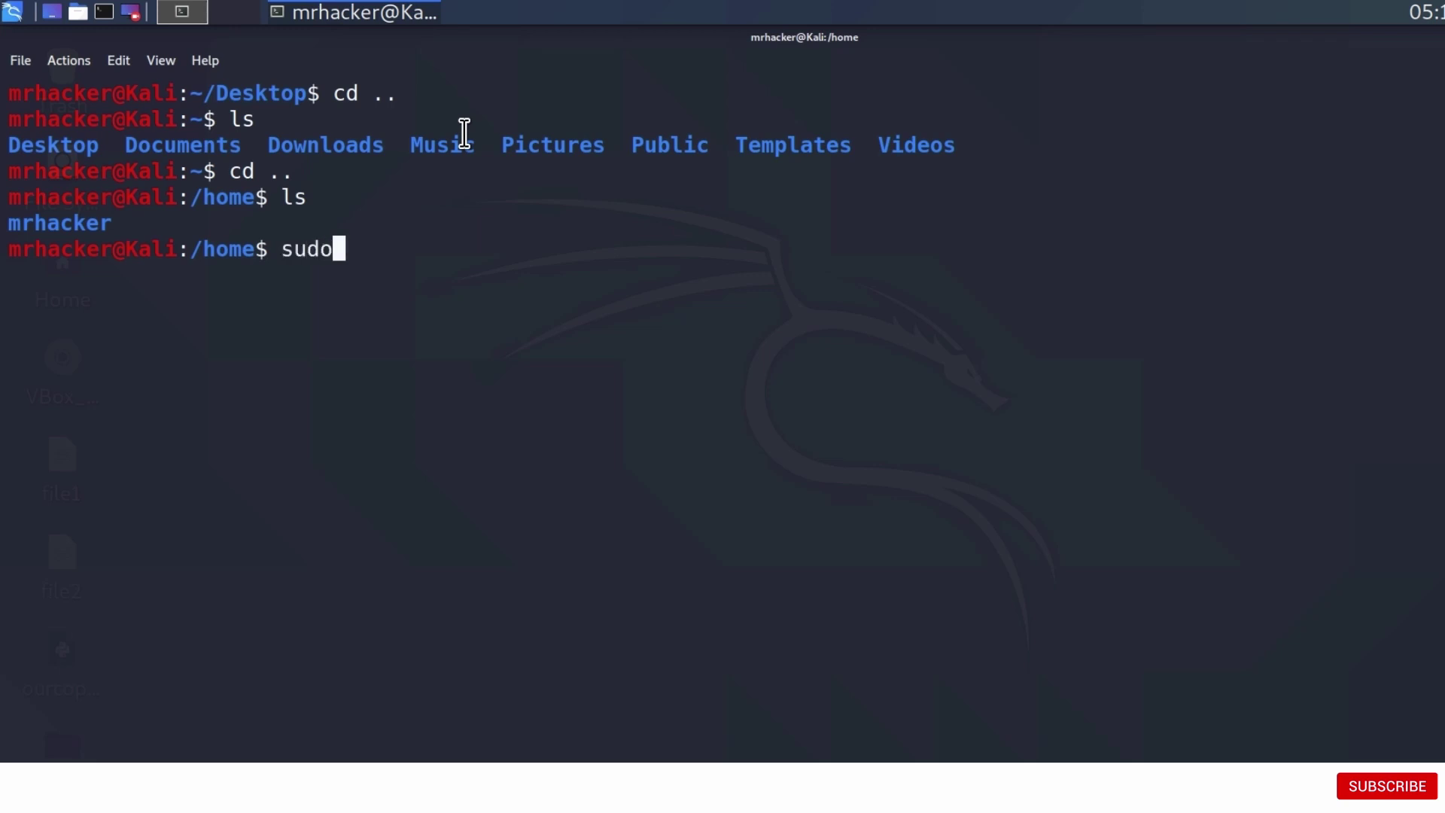
type(" su")
- Switch to a root shell with sudo su and list the user folders in /home
key("Return")
type("clear")
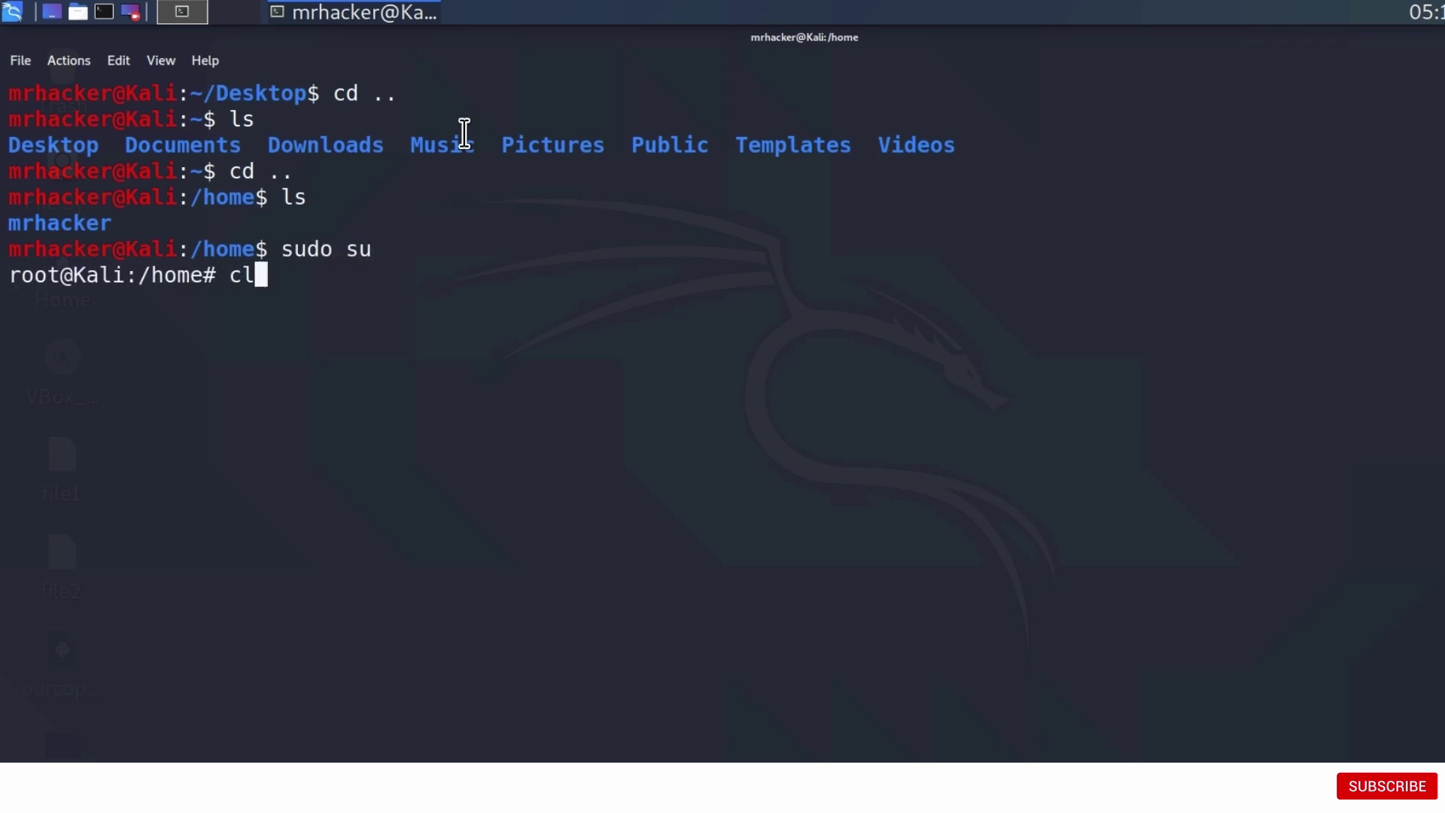
key("Return")
type("ls")
key("Return")
type("cd ")
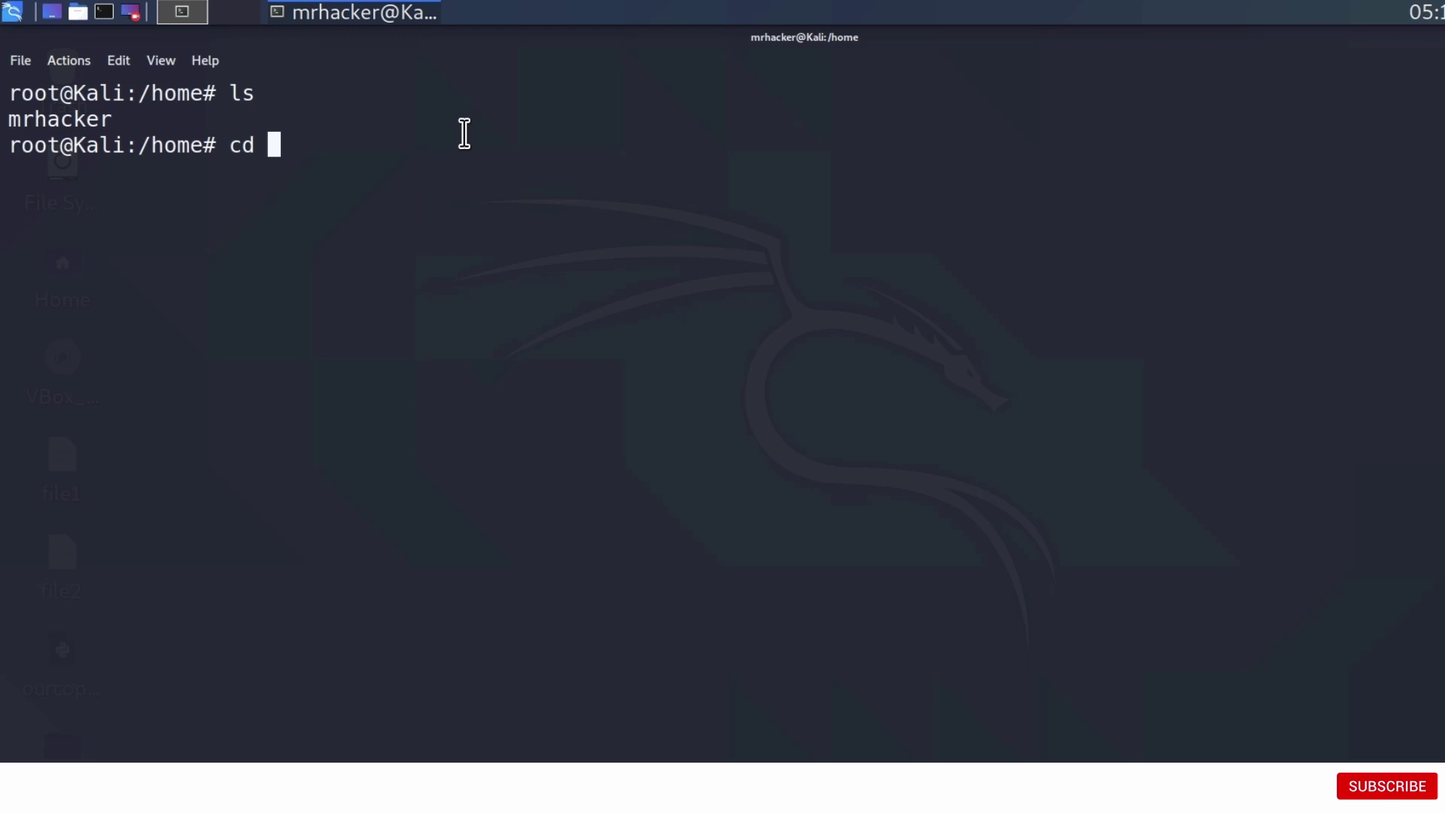
type("mrhacker/")
- As root, enter /home/mrhacker/Desktop and print file1, which reads 'Today is a really good day'
key("Return")
type("ls")
key("Return")
type("cd De")
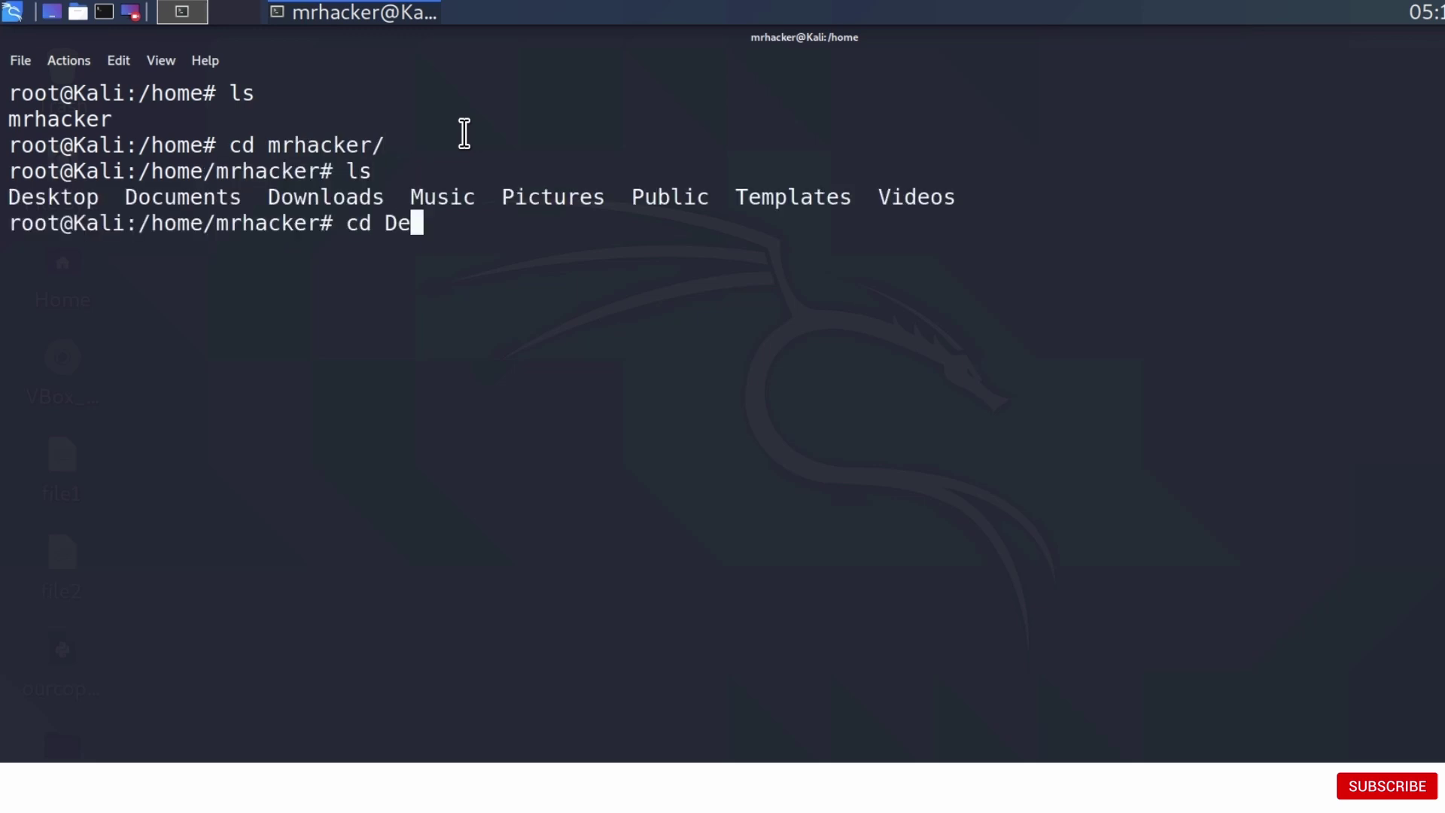
key("Tab")
key("Return")
type("ls")
key("Return")
type("cat ")
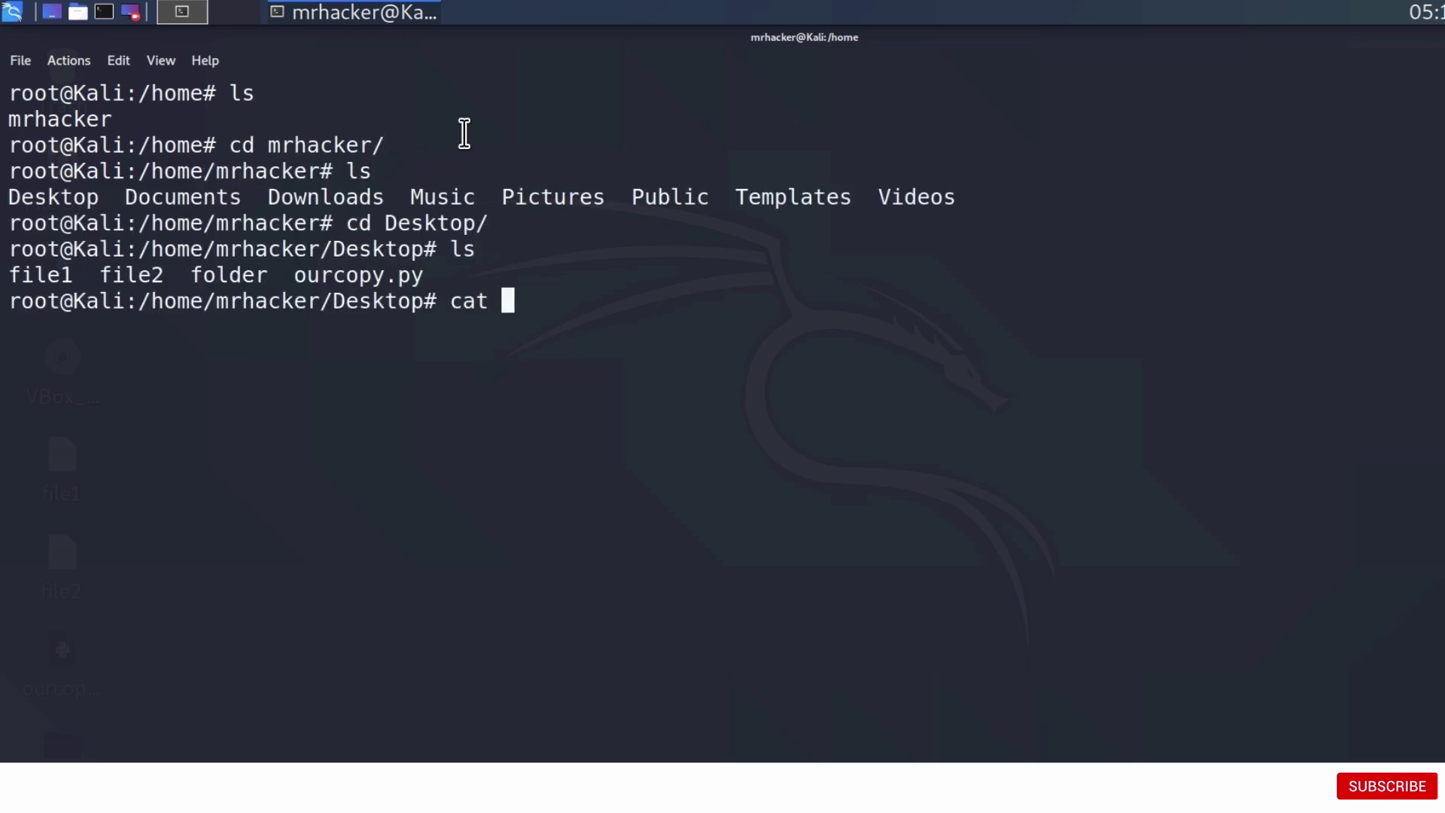
type("file1")
key("Return")
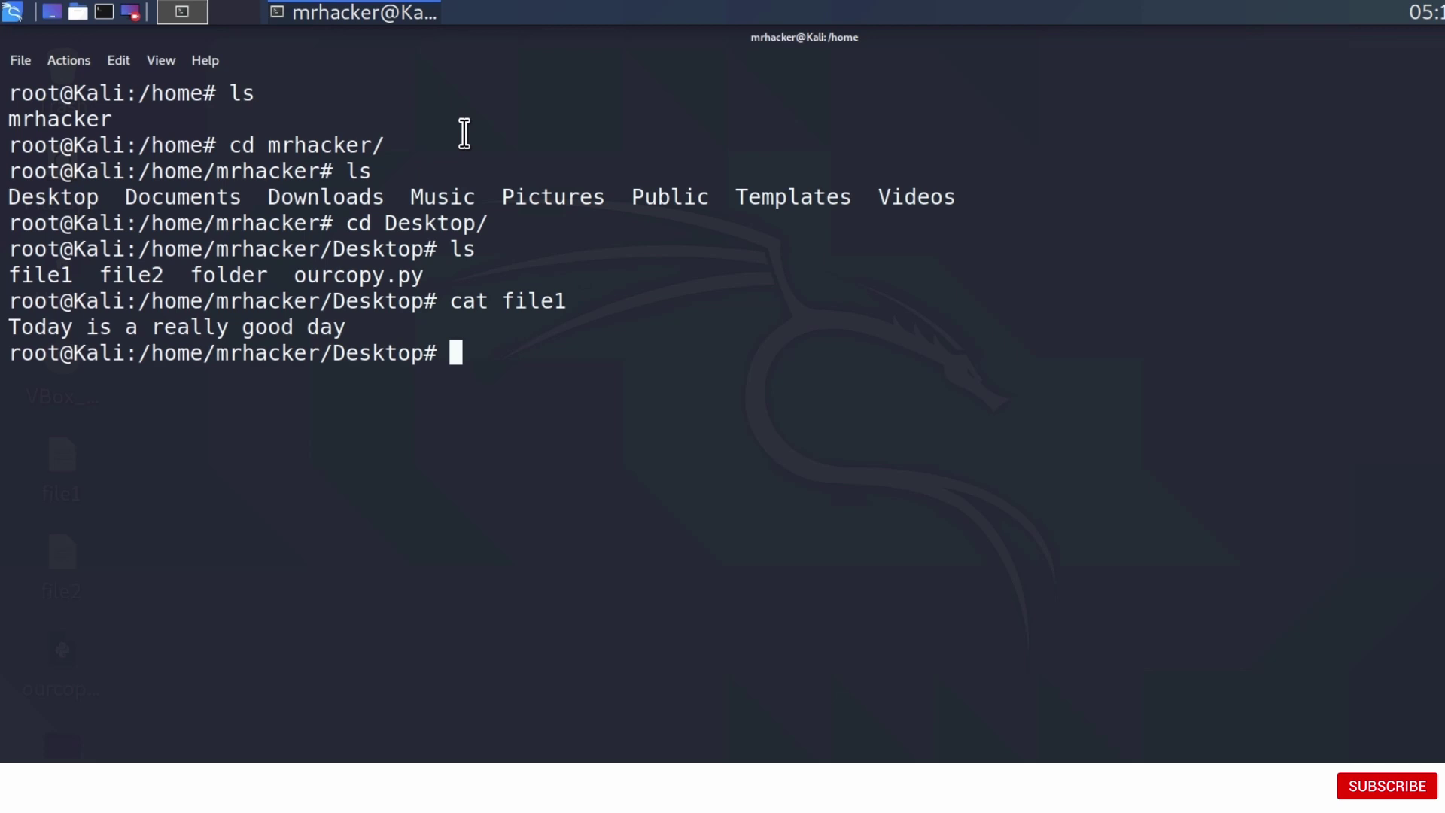
type("clear")
key("Return")
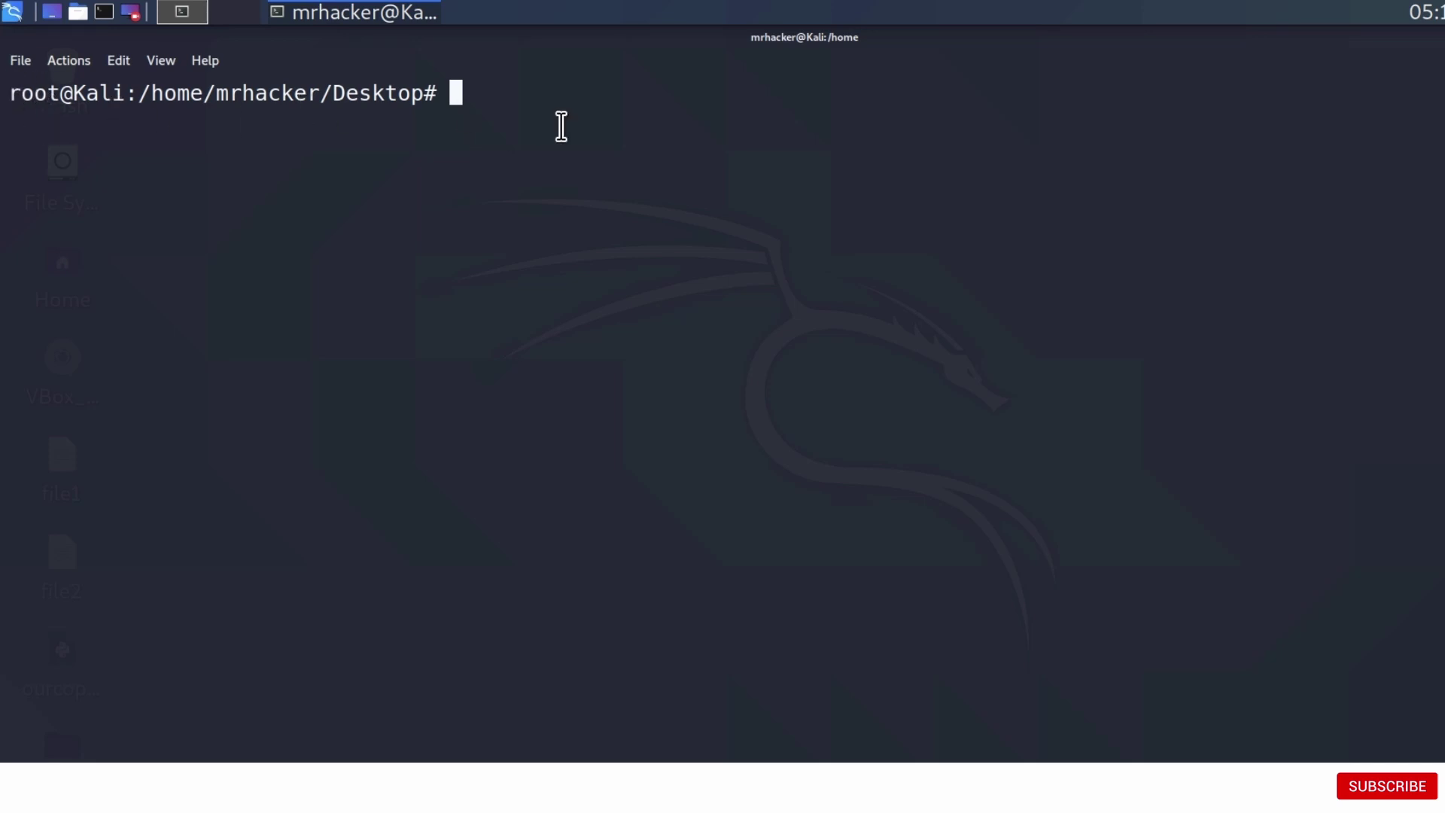
type("nan")
type("o testfil")
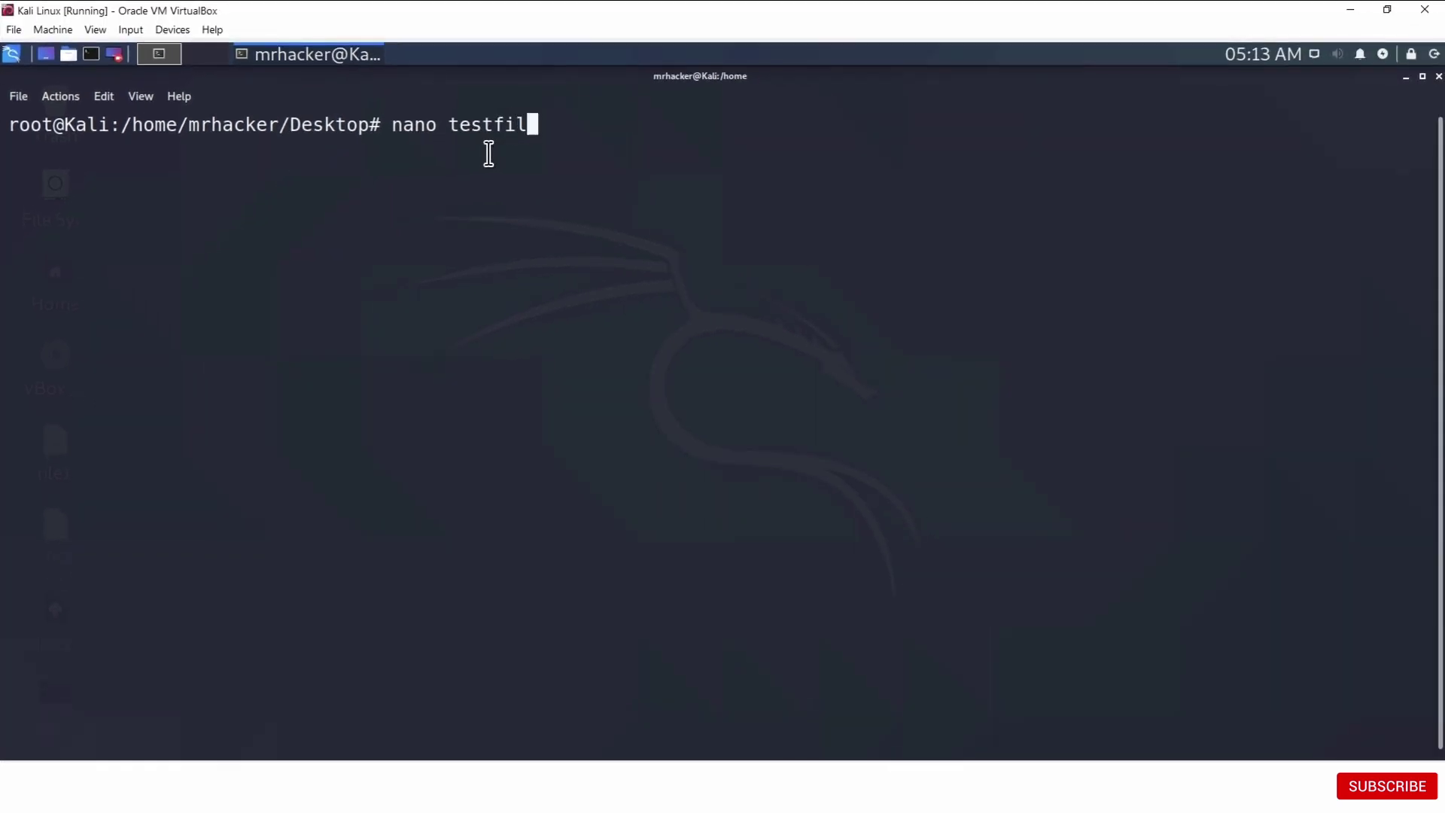
type("e")
- As root, save testfile with 'Hello There' on the Desktop, then exit to mrhacker's shell
key("Return")
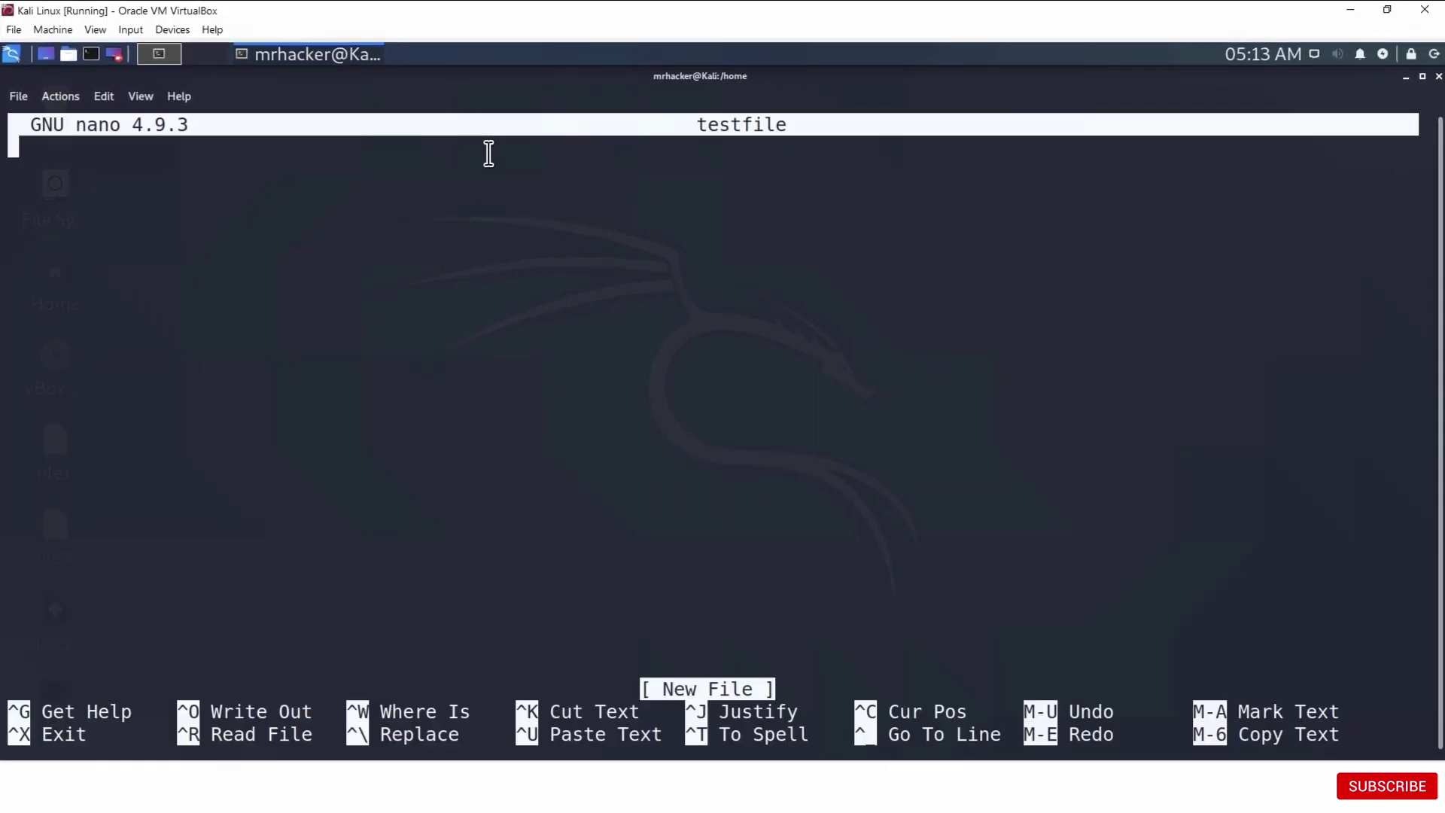
type("H")
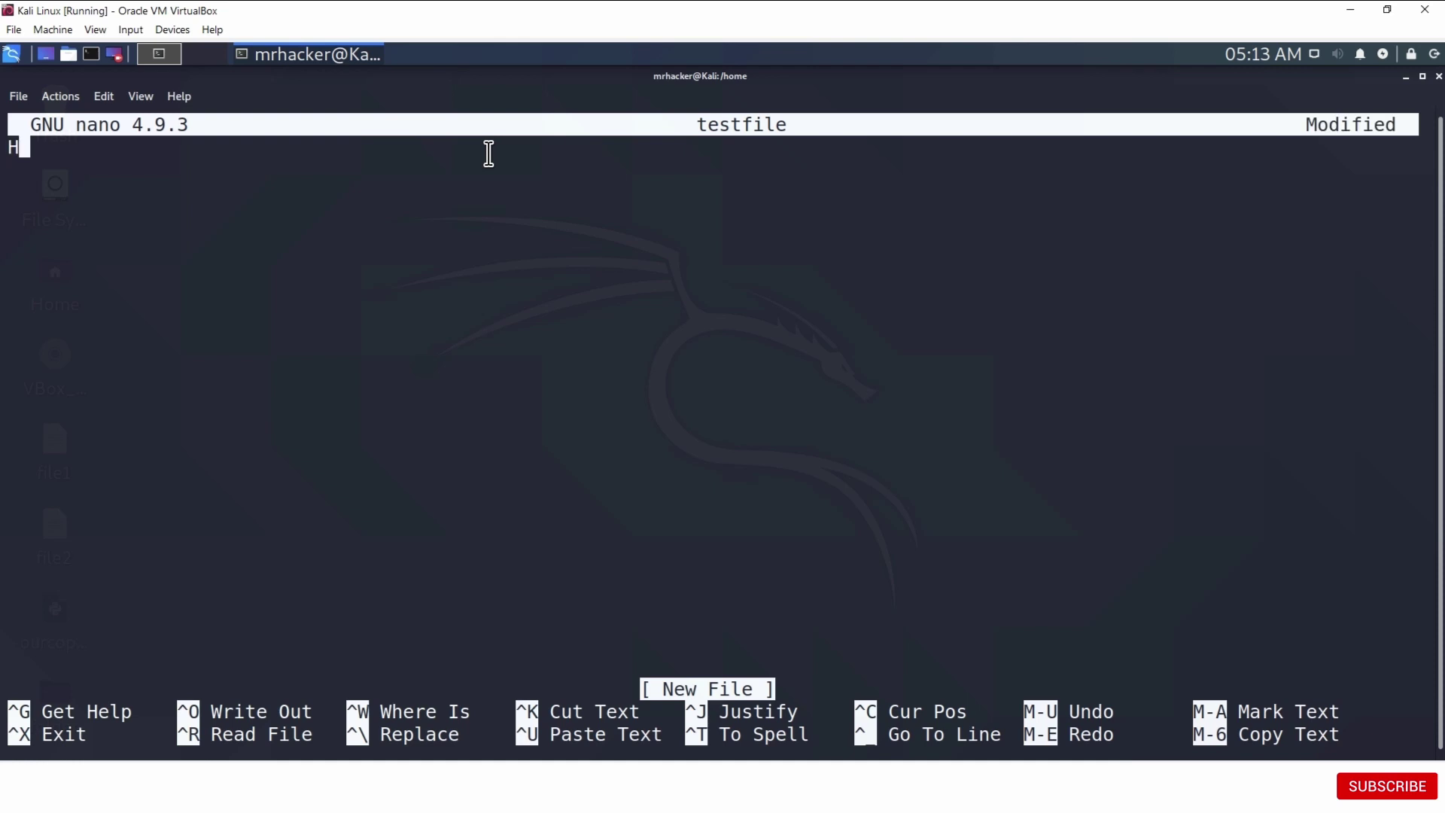
type("ello There")
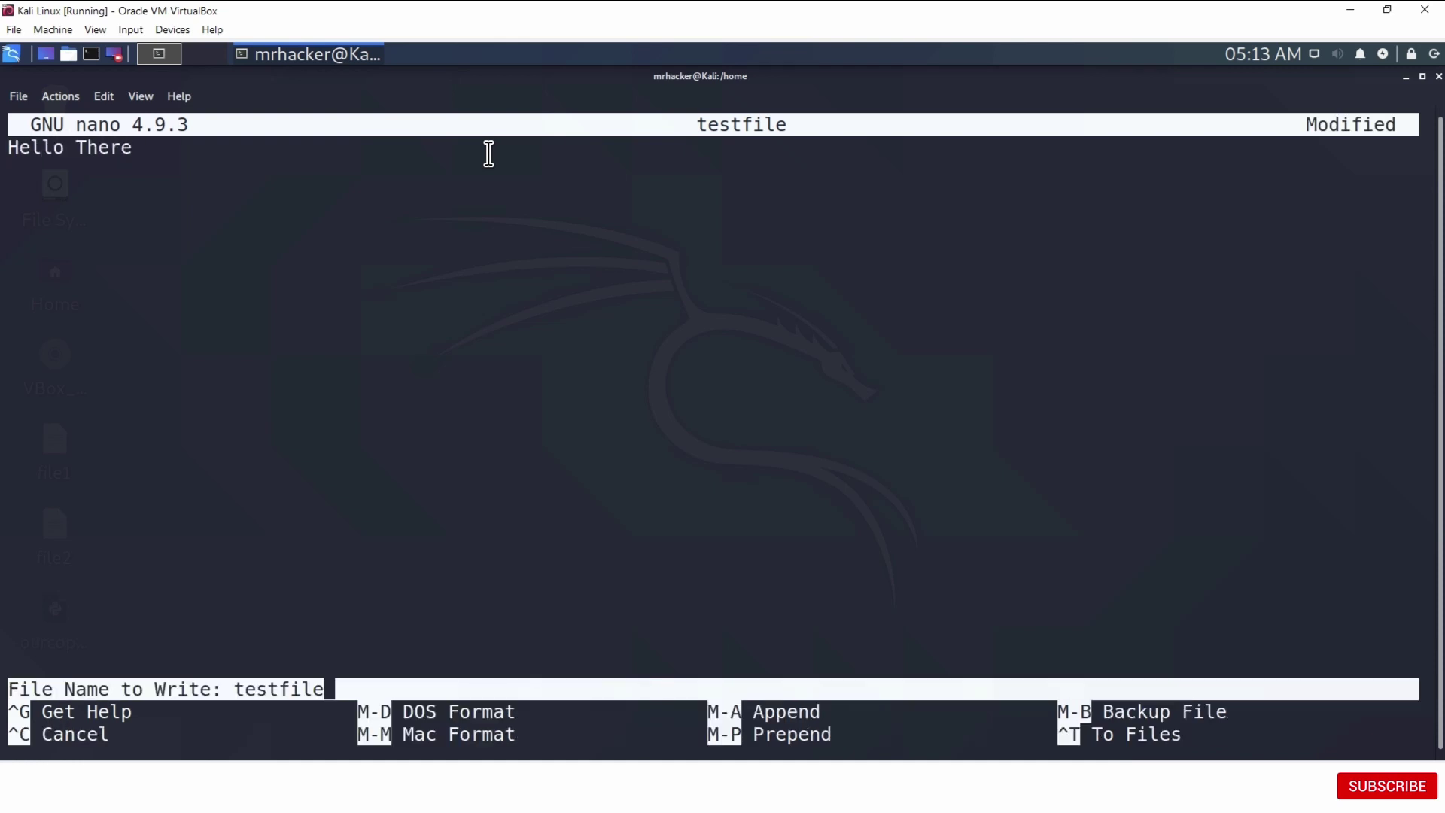
key("Return")
key("ctrl+x")
type("ex")
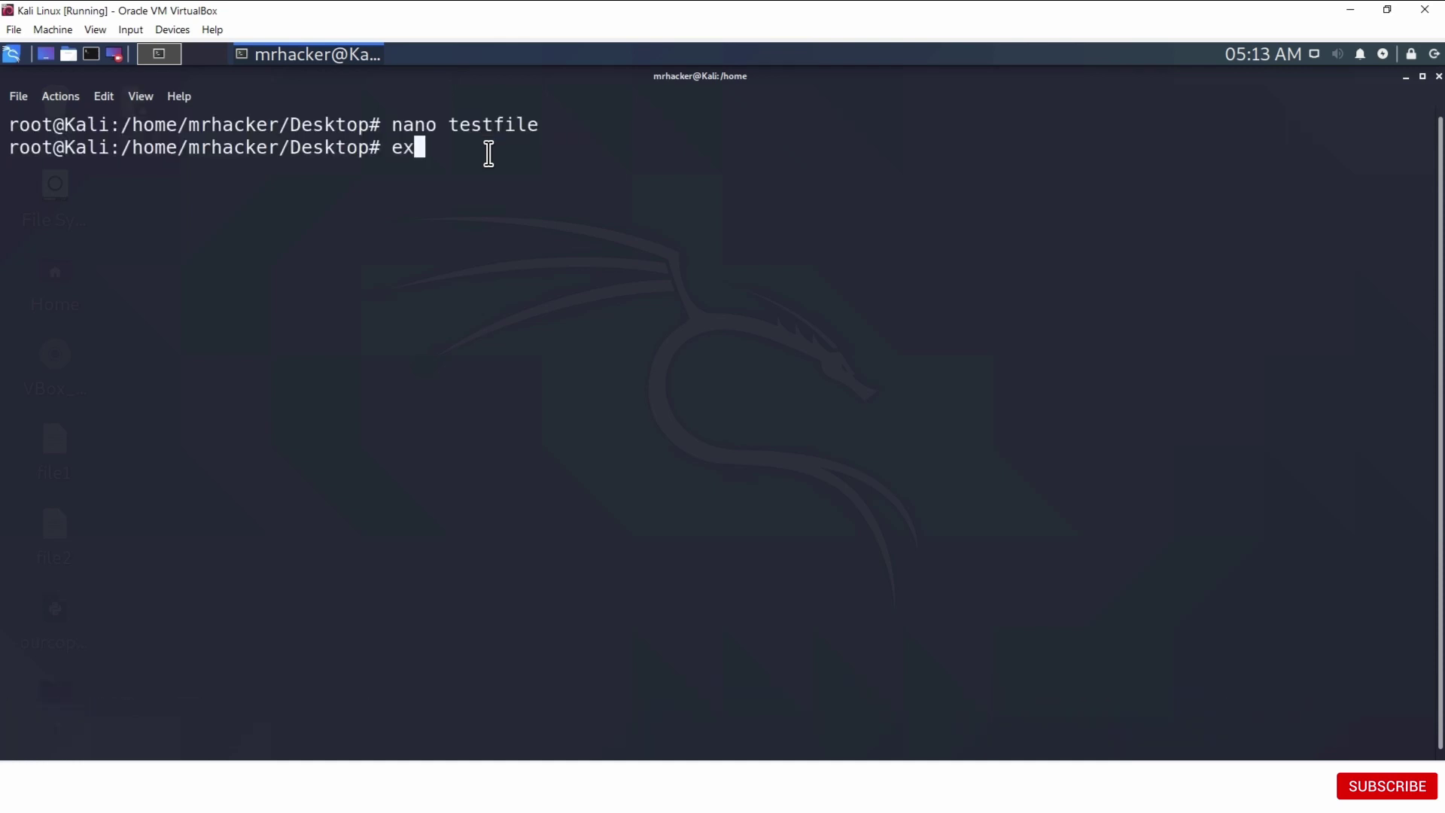
type("it")
key("Return")
type("clear")
key("Return")
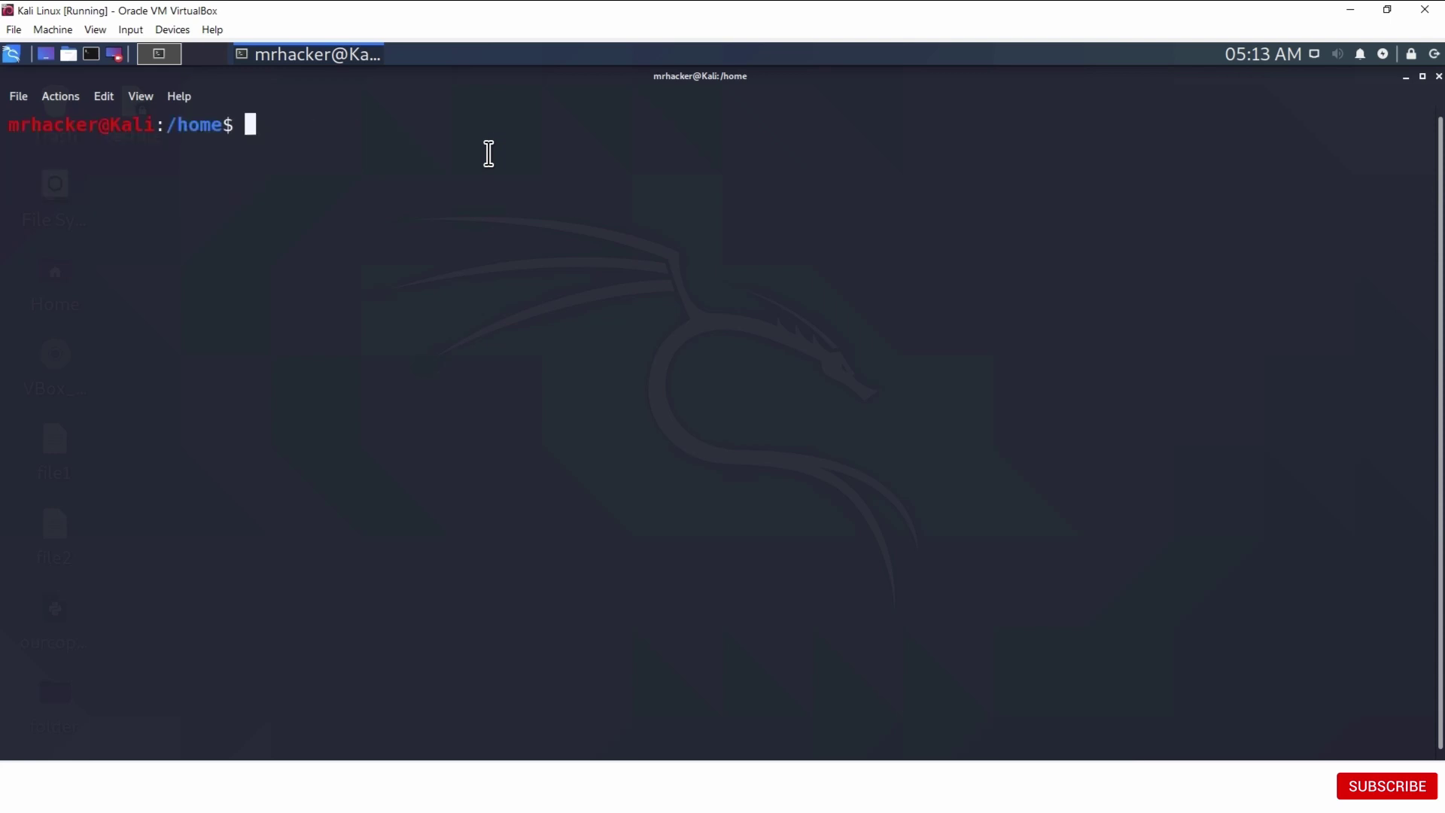
left_click(1404, 76)
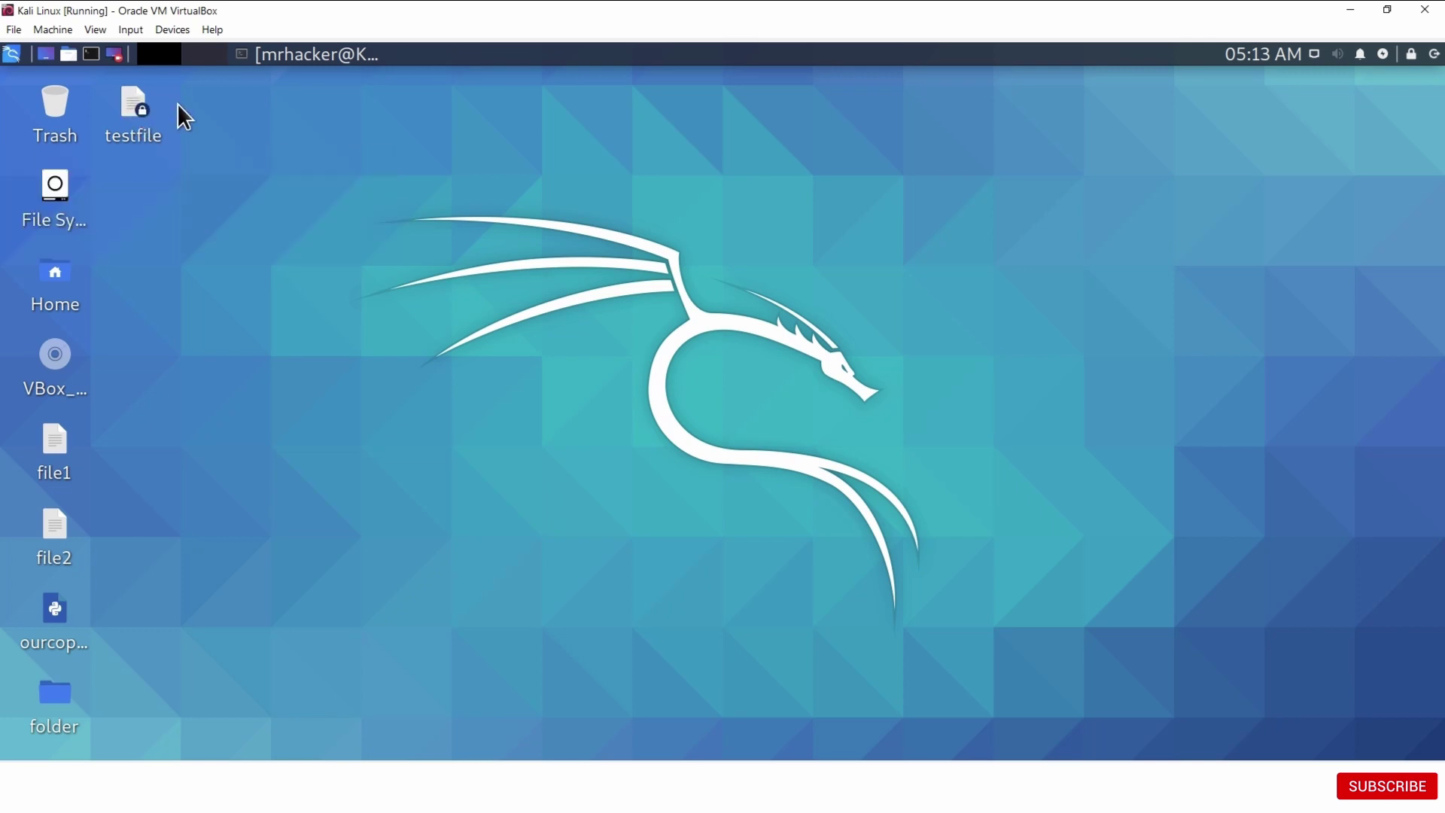
mouse_move(134, 107)
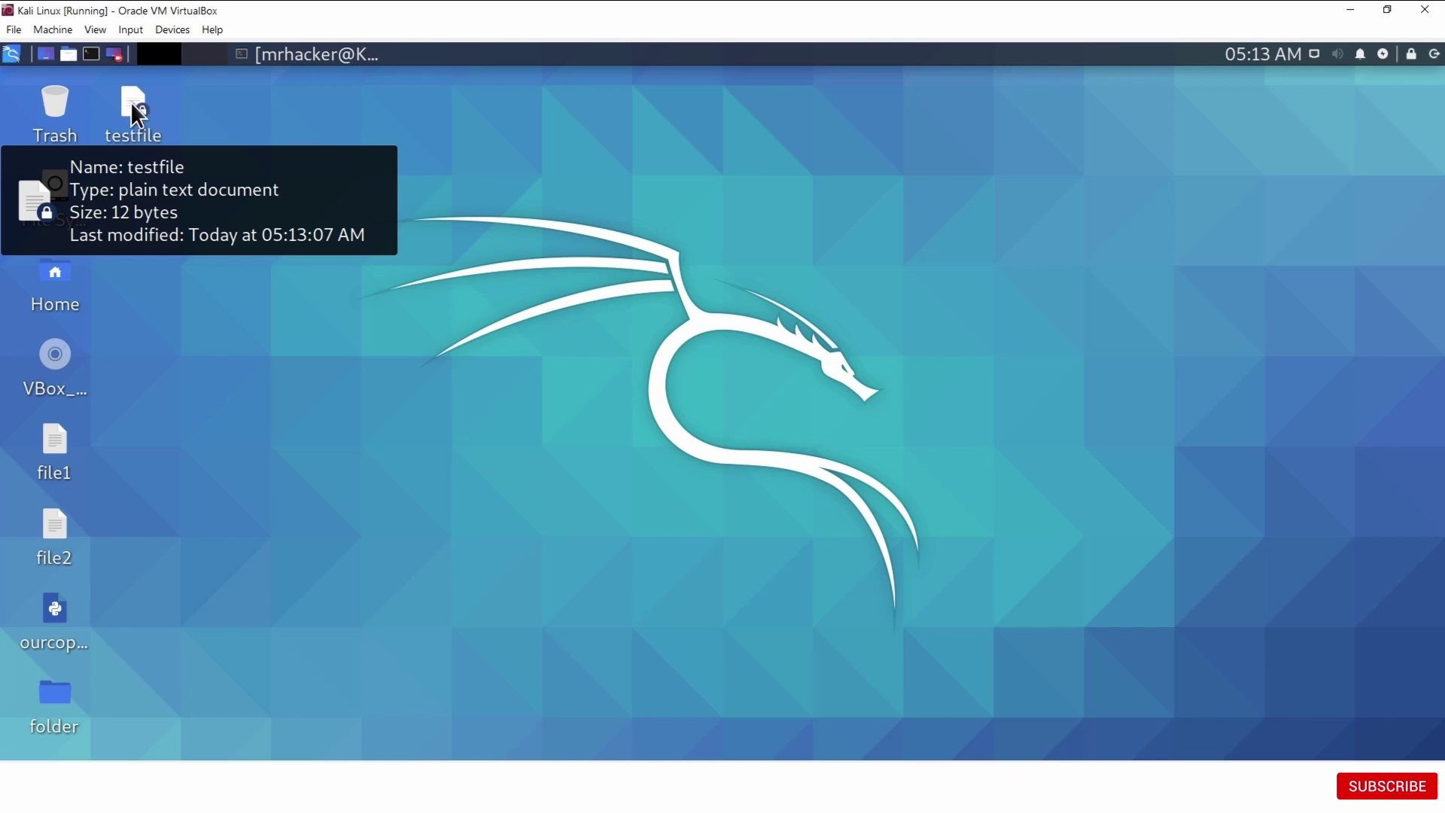
left_click(309, 54)
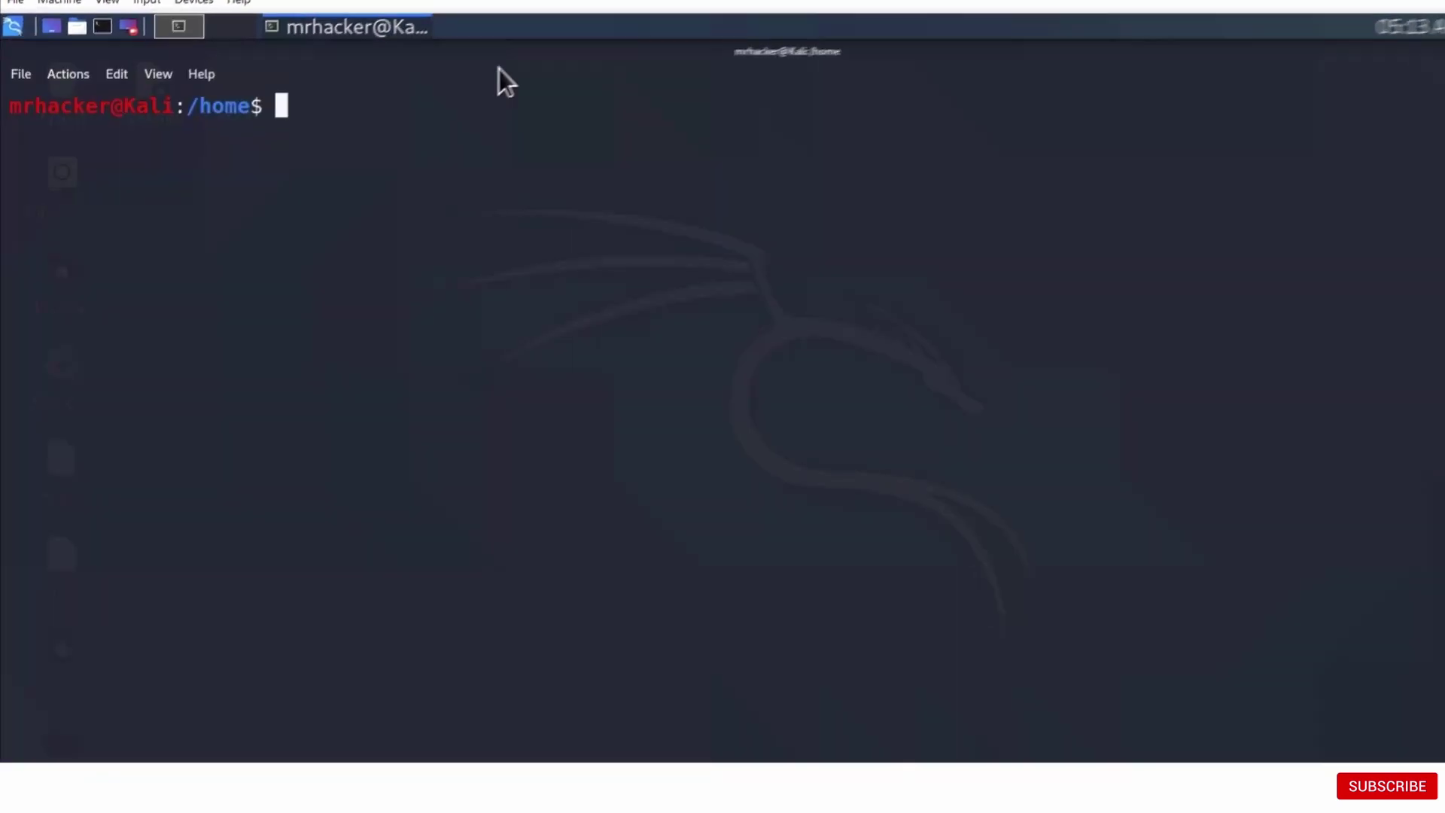
type("cd Mr")
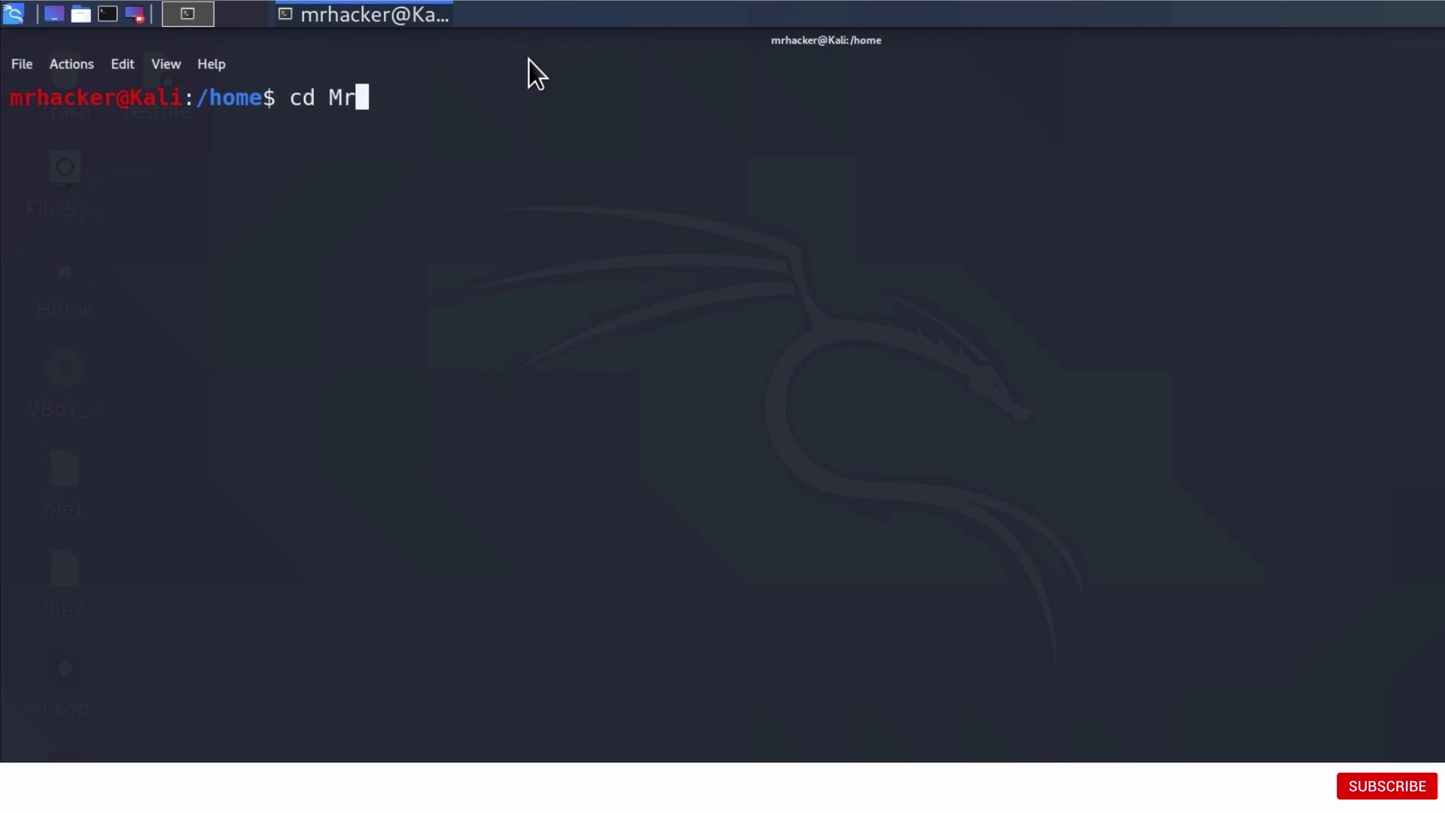
- From mrhacker/Desktop, open testfile in plain nano, see the 'unwritable' warning, and exit
key("BackSpace")
key("BackSpace")
type("mr")
key("Tab")
type("De")
key("Tab")
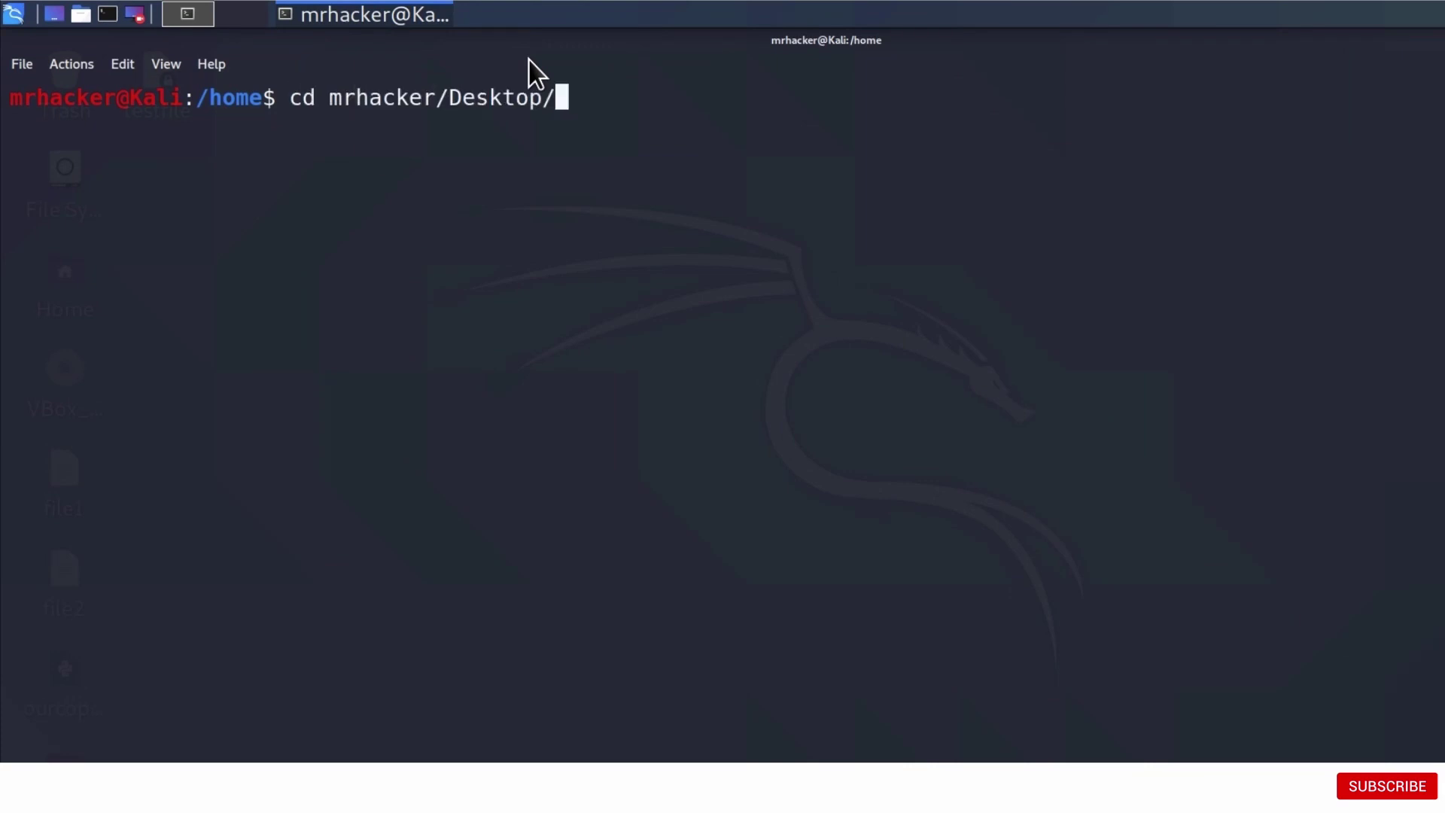
key("Return")
type("nano ")
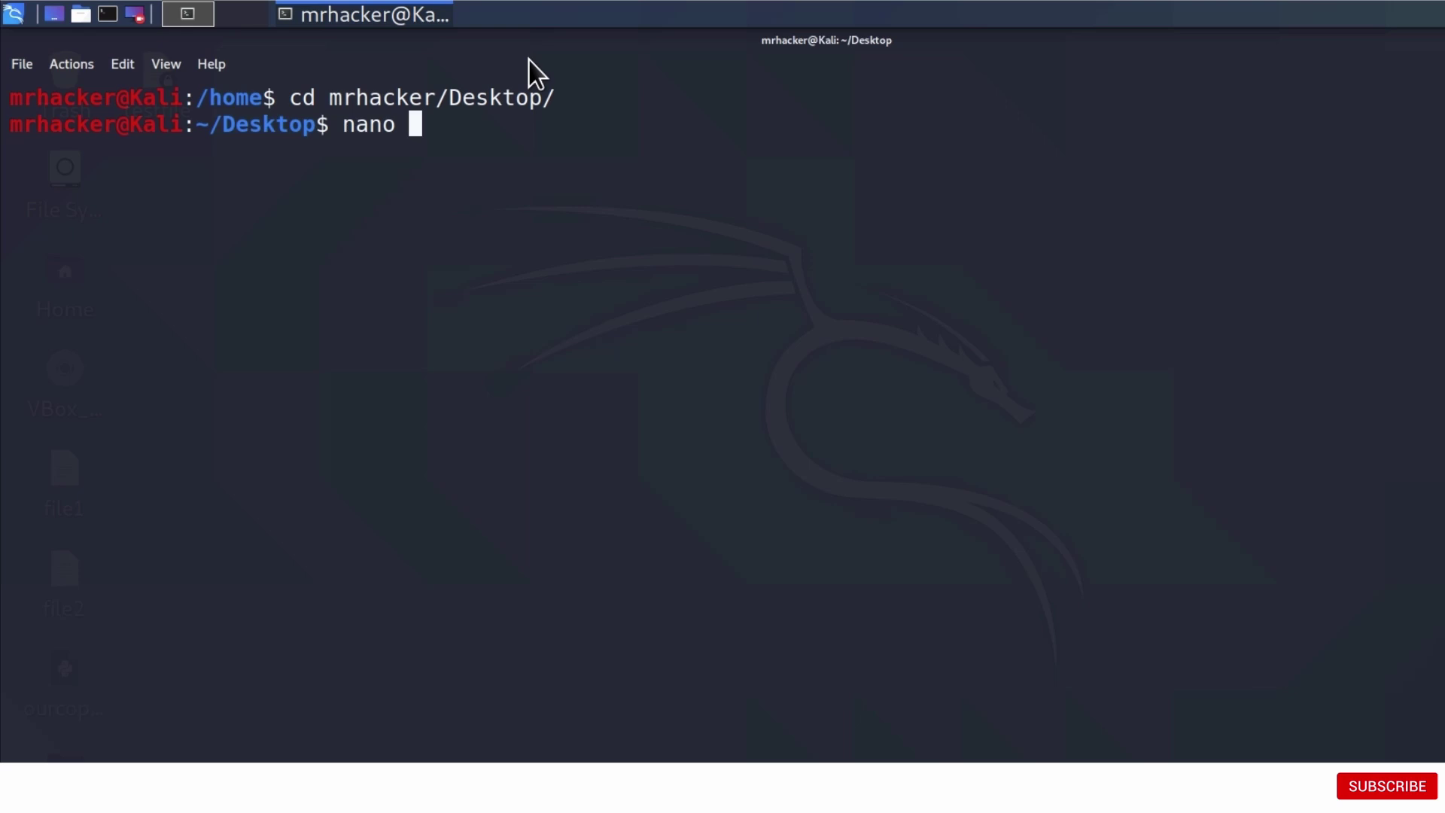
type("te")
key("Tab")
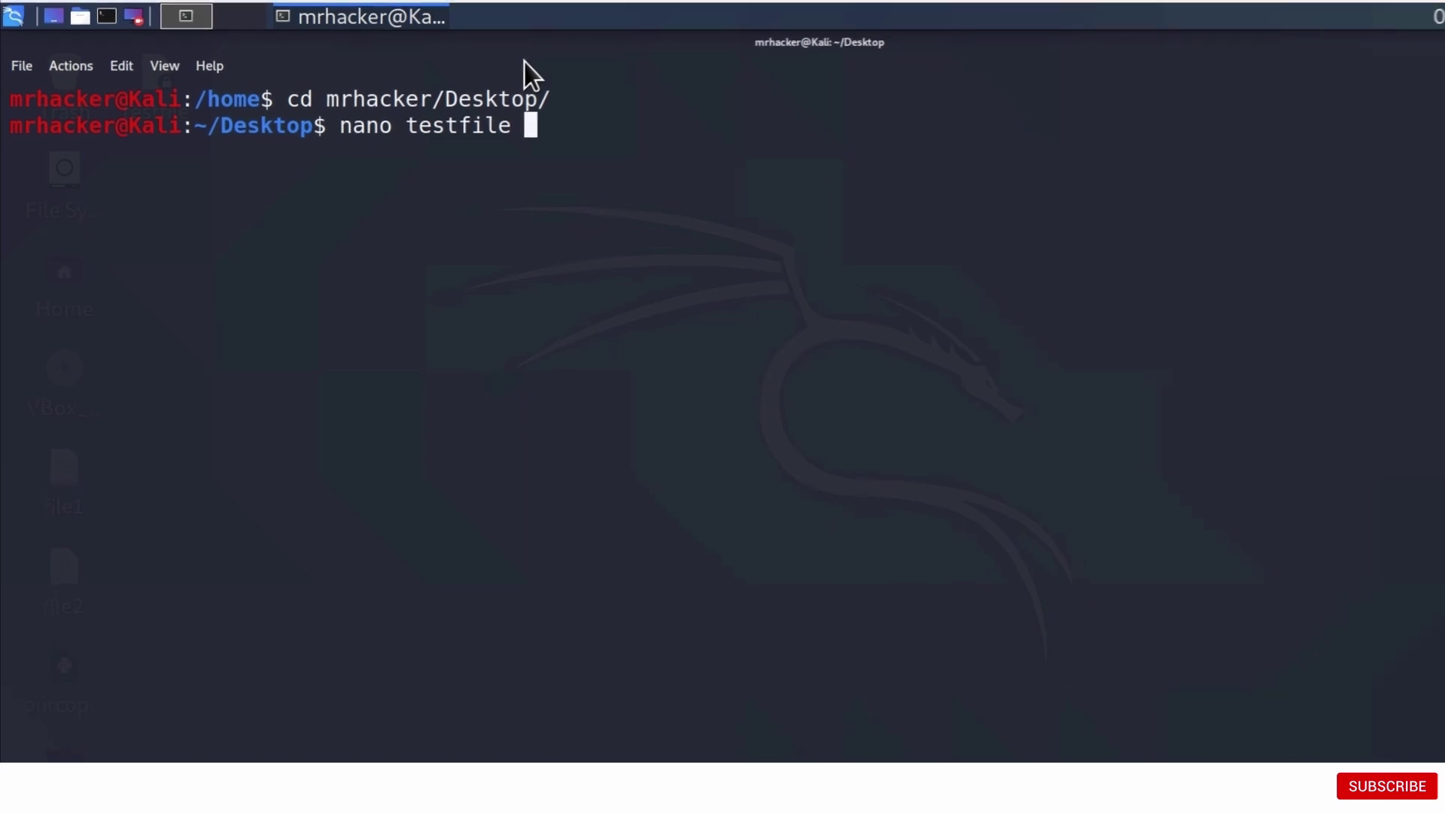
key("Return")
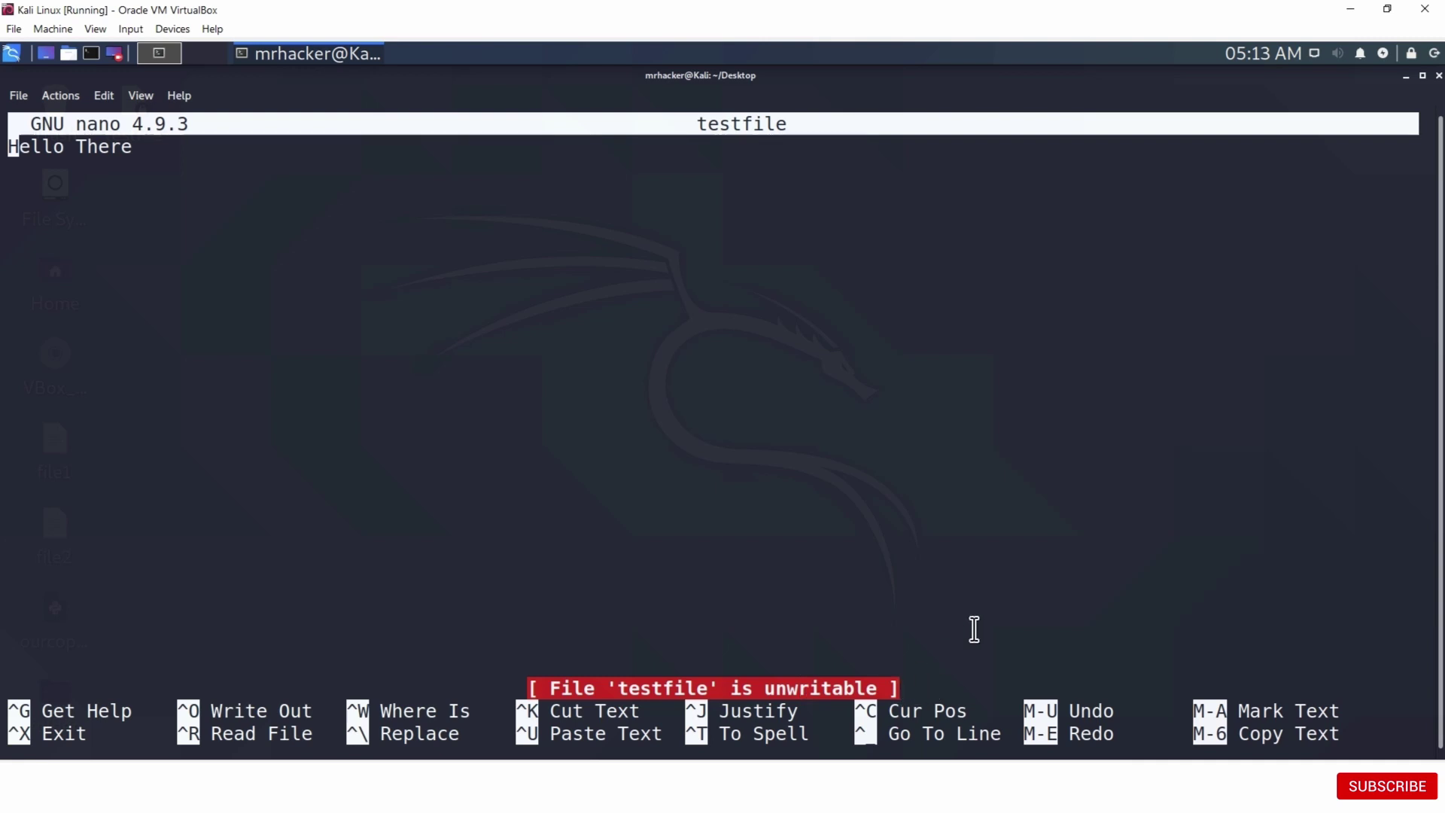
key("ctrl+x")
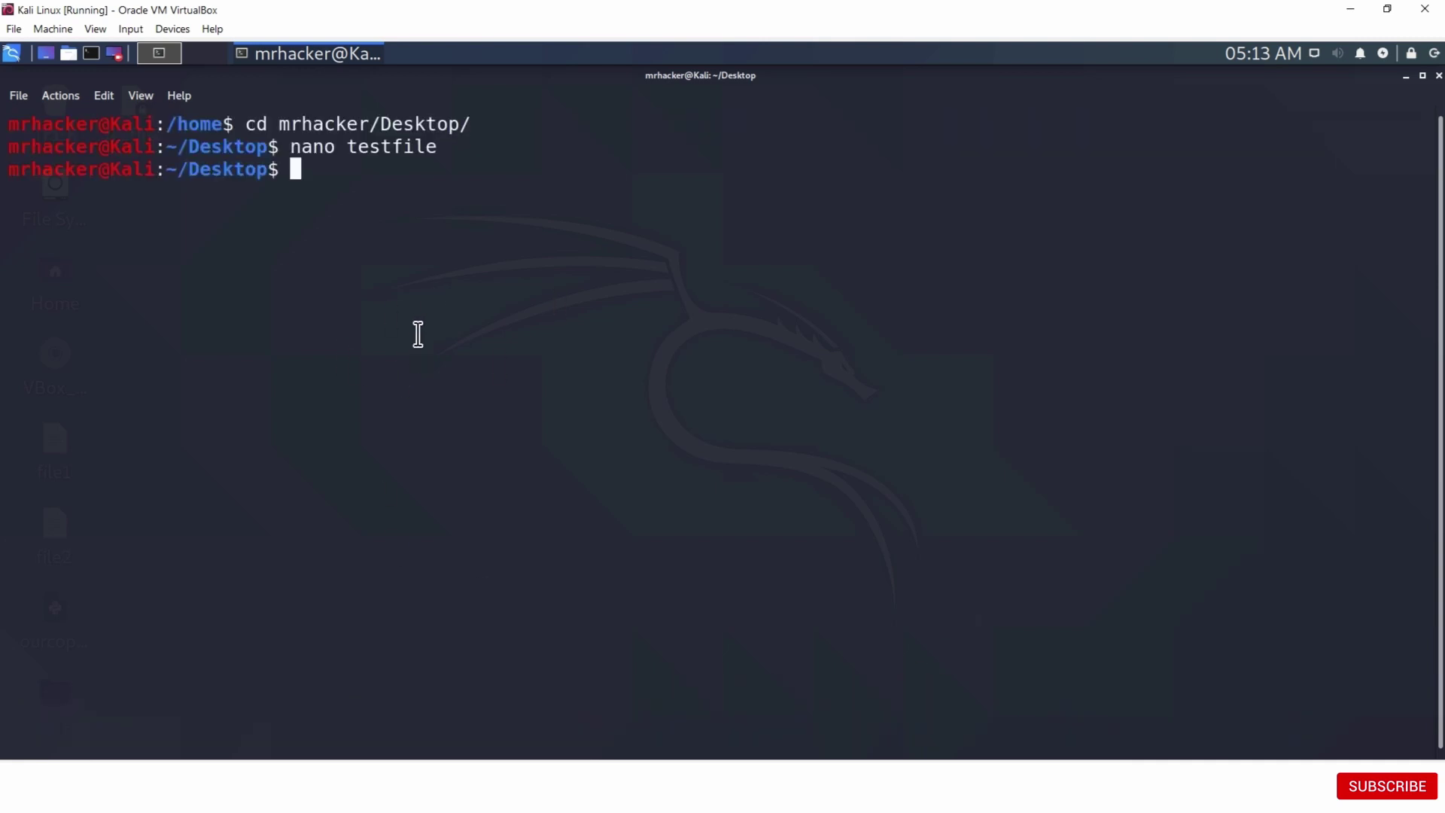